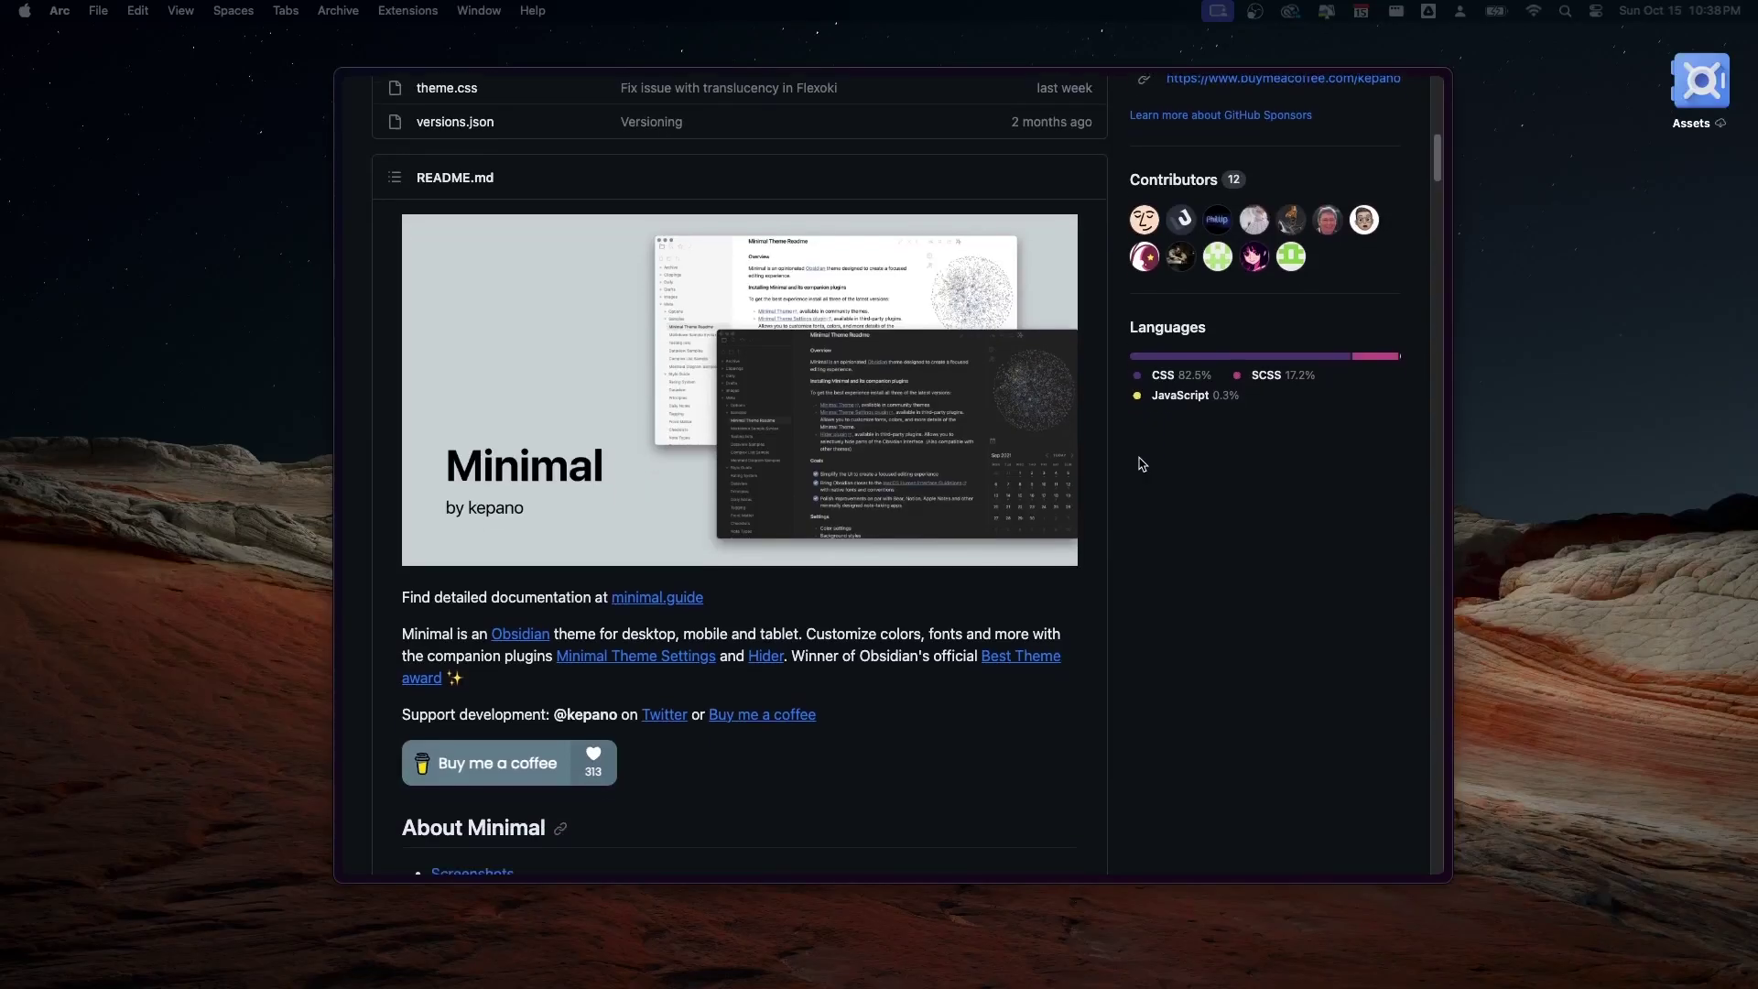
Jump to the Minimal README's Screenshots section showing the low contrast, high contrast and true black backgrounds
{"action": "scroll", "coordinate": [1140, 465], "scroll_direction": "down", "scroll_amount": 2}
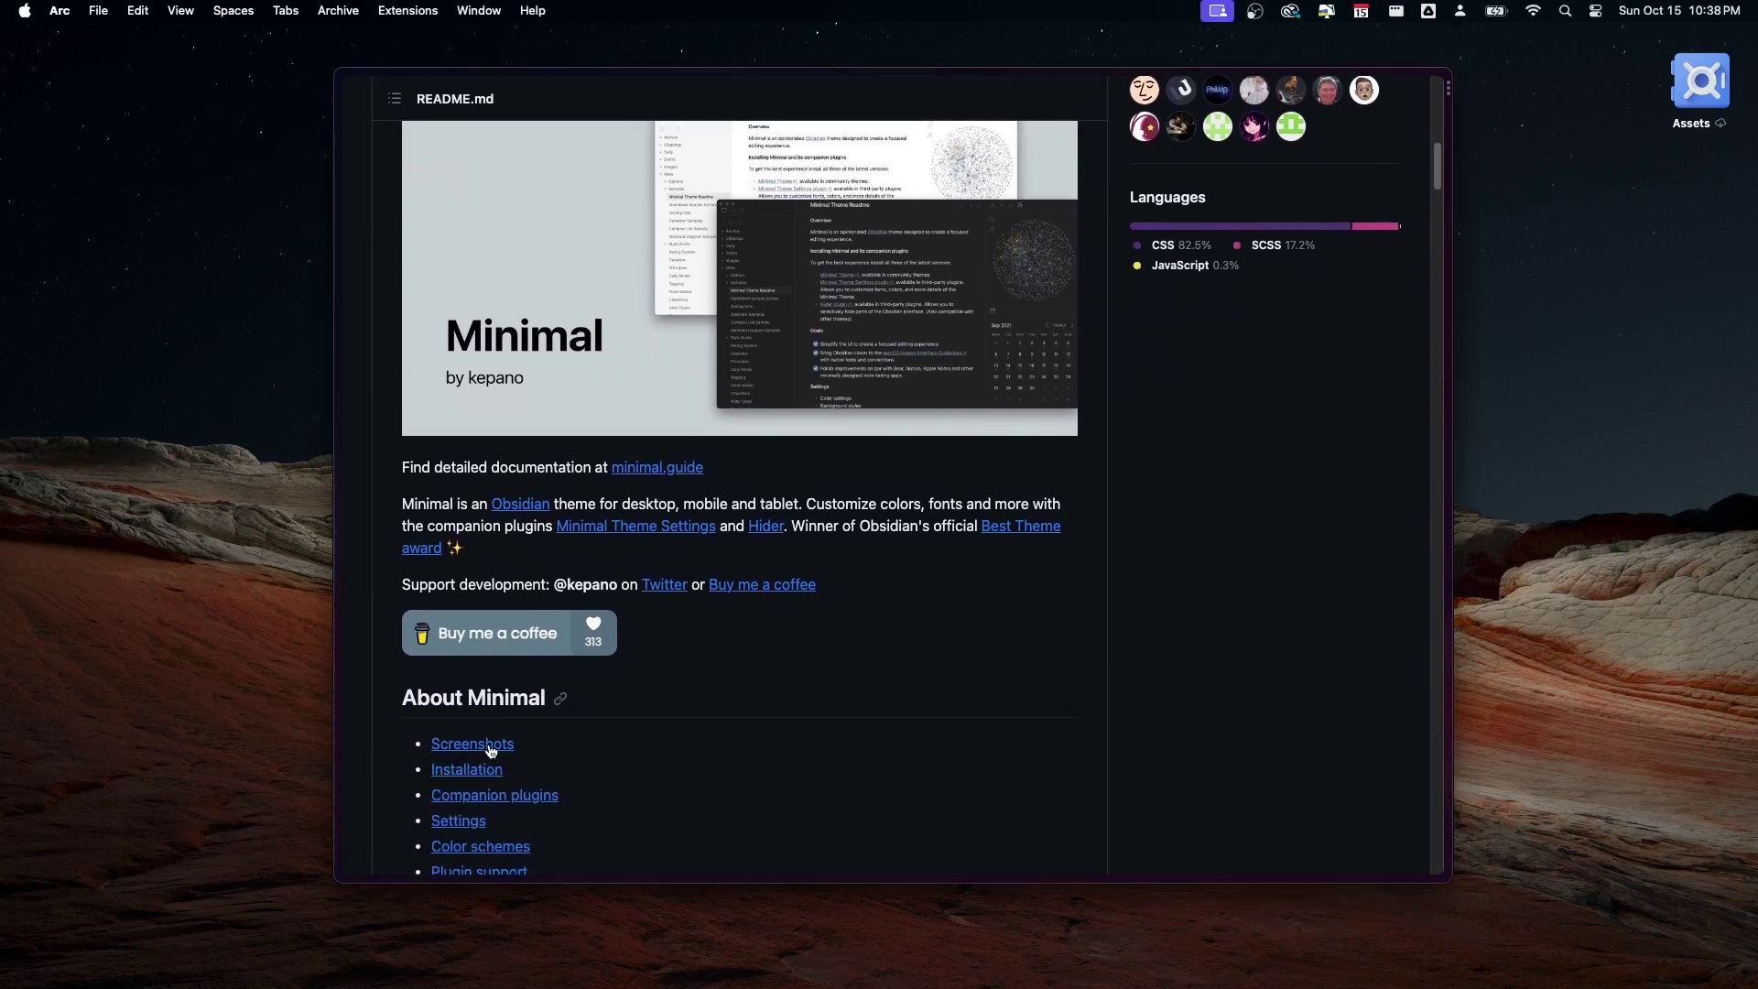
{"action": "left_click", "coordinate": [486, 749]}
{"action": "scroll", "coordinate": [673, 721], "scroll_direction": "down", "scroll_amount": 1}
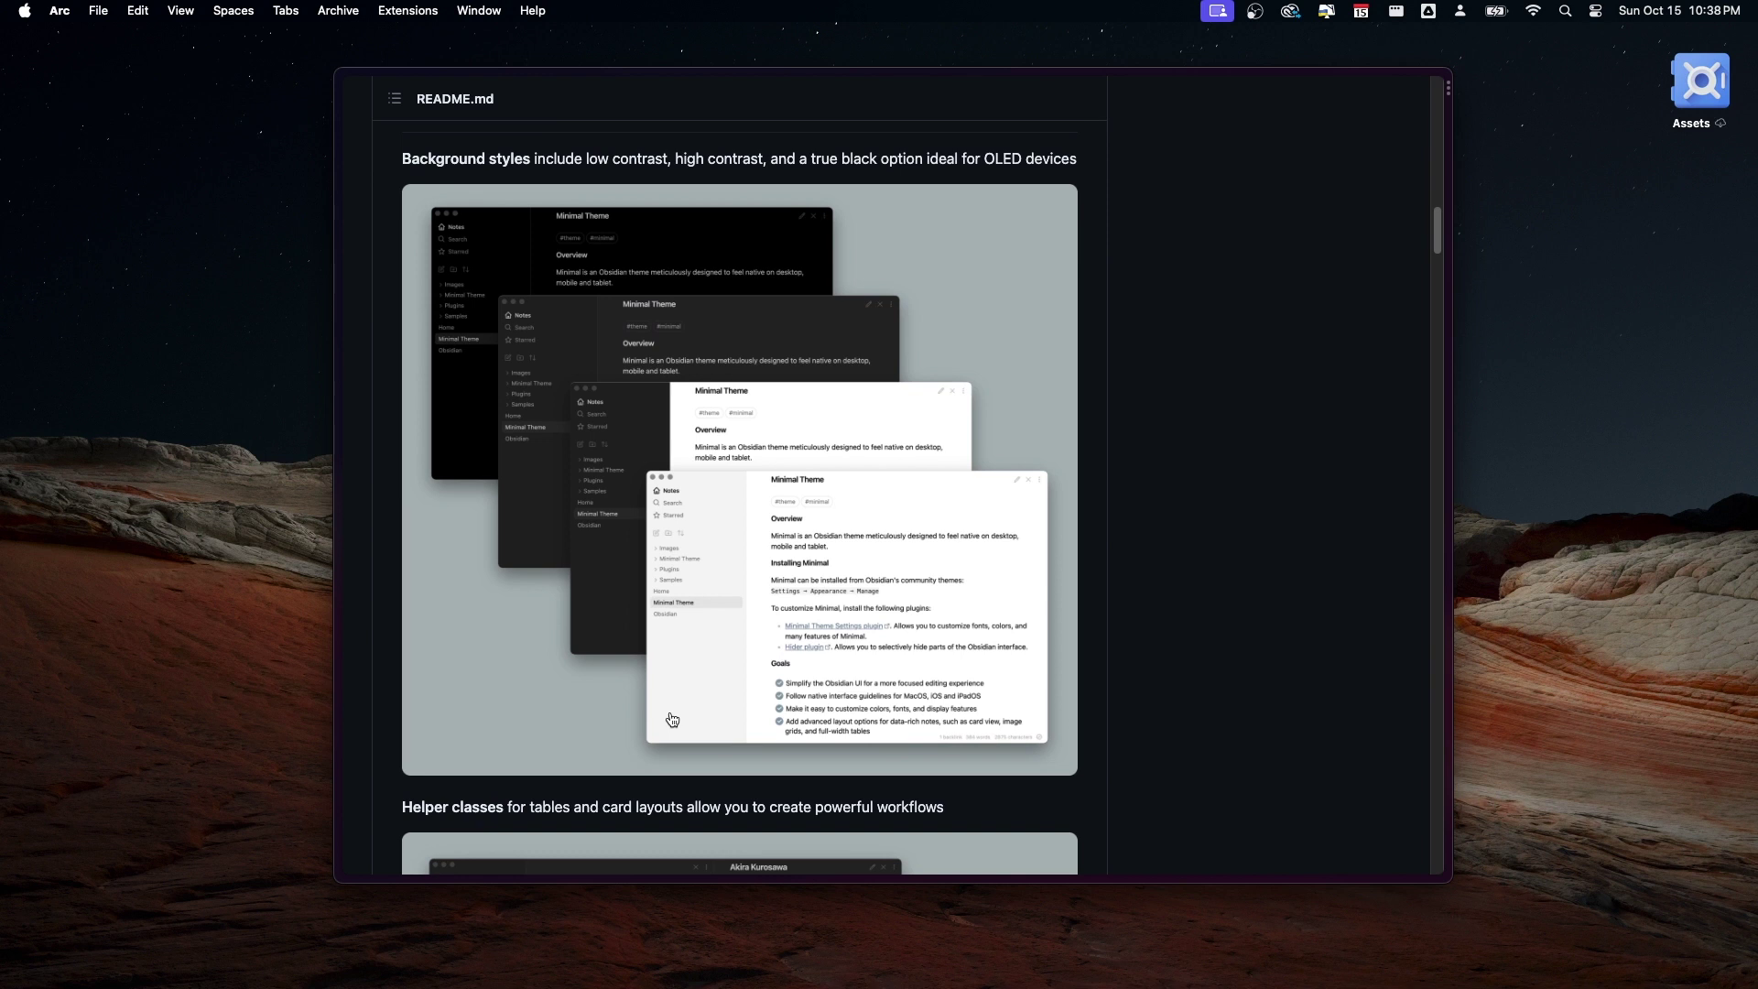
{"action": "scroll", "coordinate": [673, 721], "scroll_direction": "down", "scroll_amount": 2}
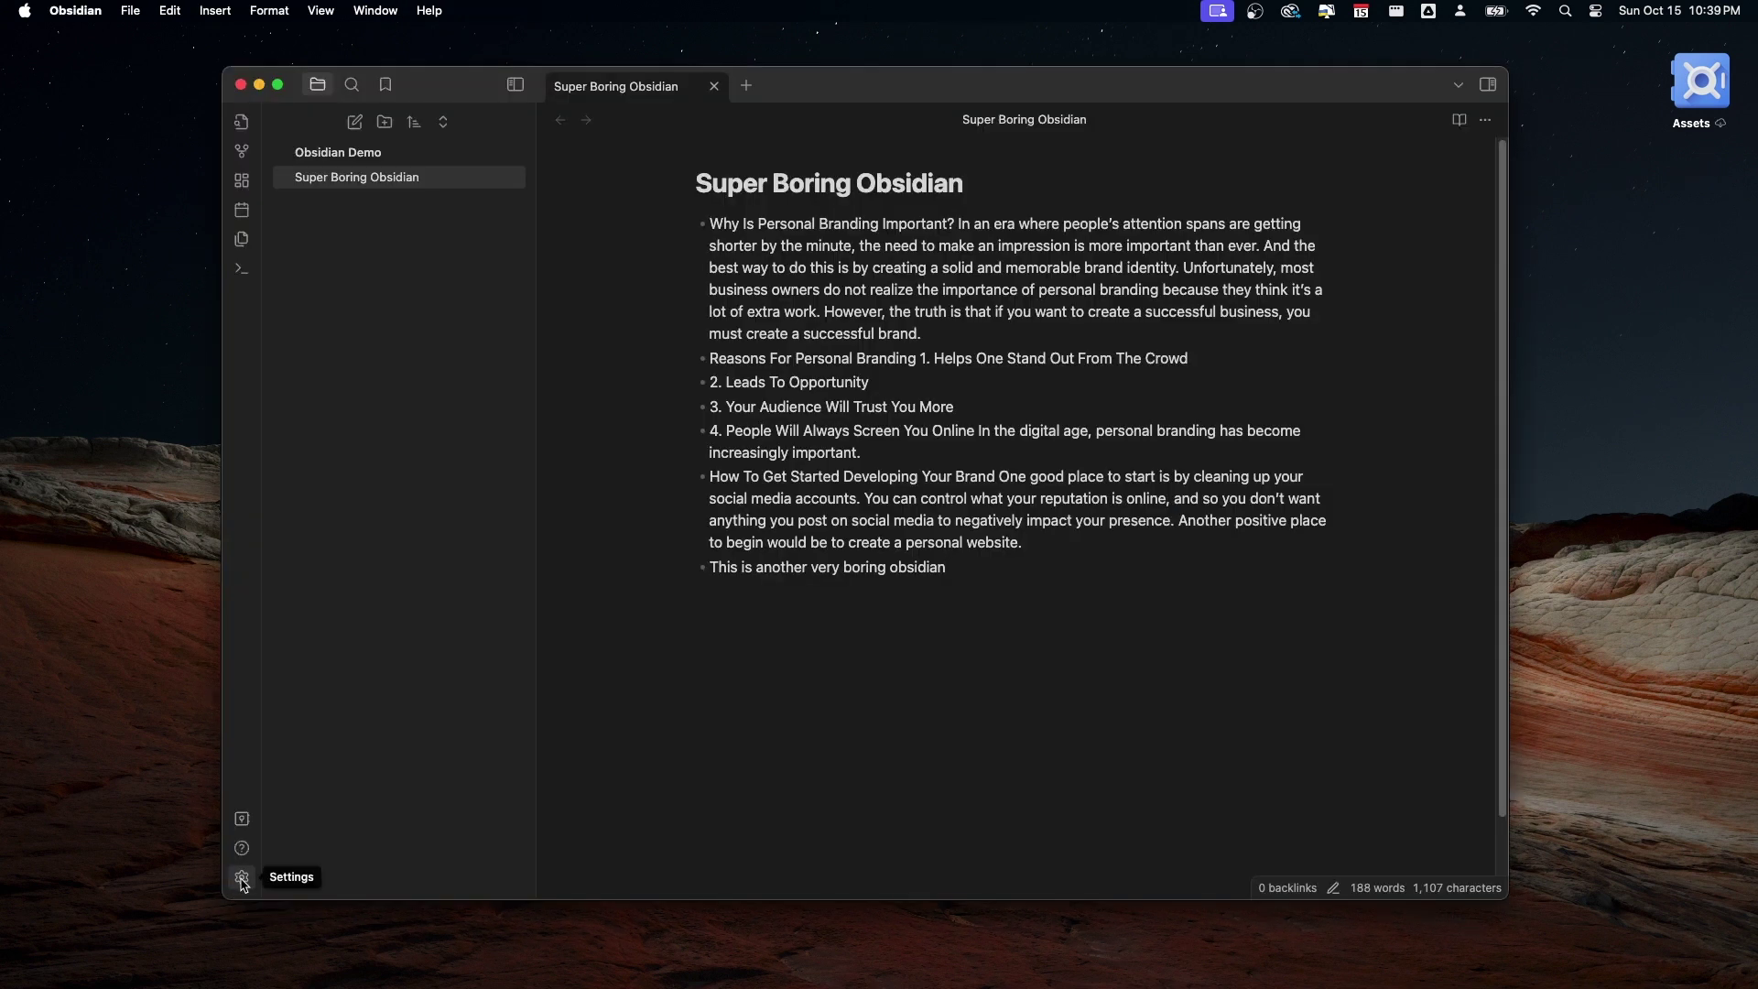
Install and apply the Minimal community theme (7.3.2) from the Appearance settings
{"action": "left_click", "coordinate": [241, 878]}
{"action": "left_click", "coordinate": [420, 246]}
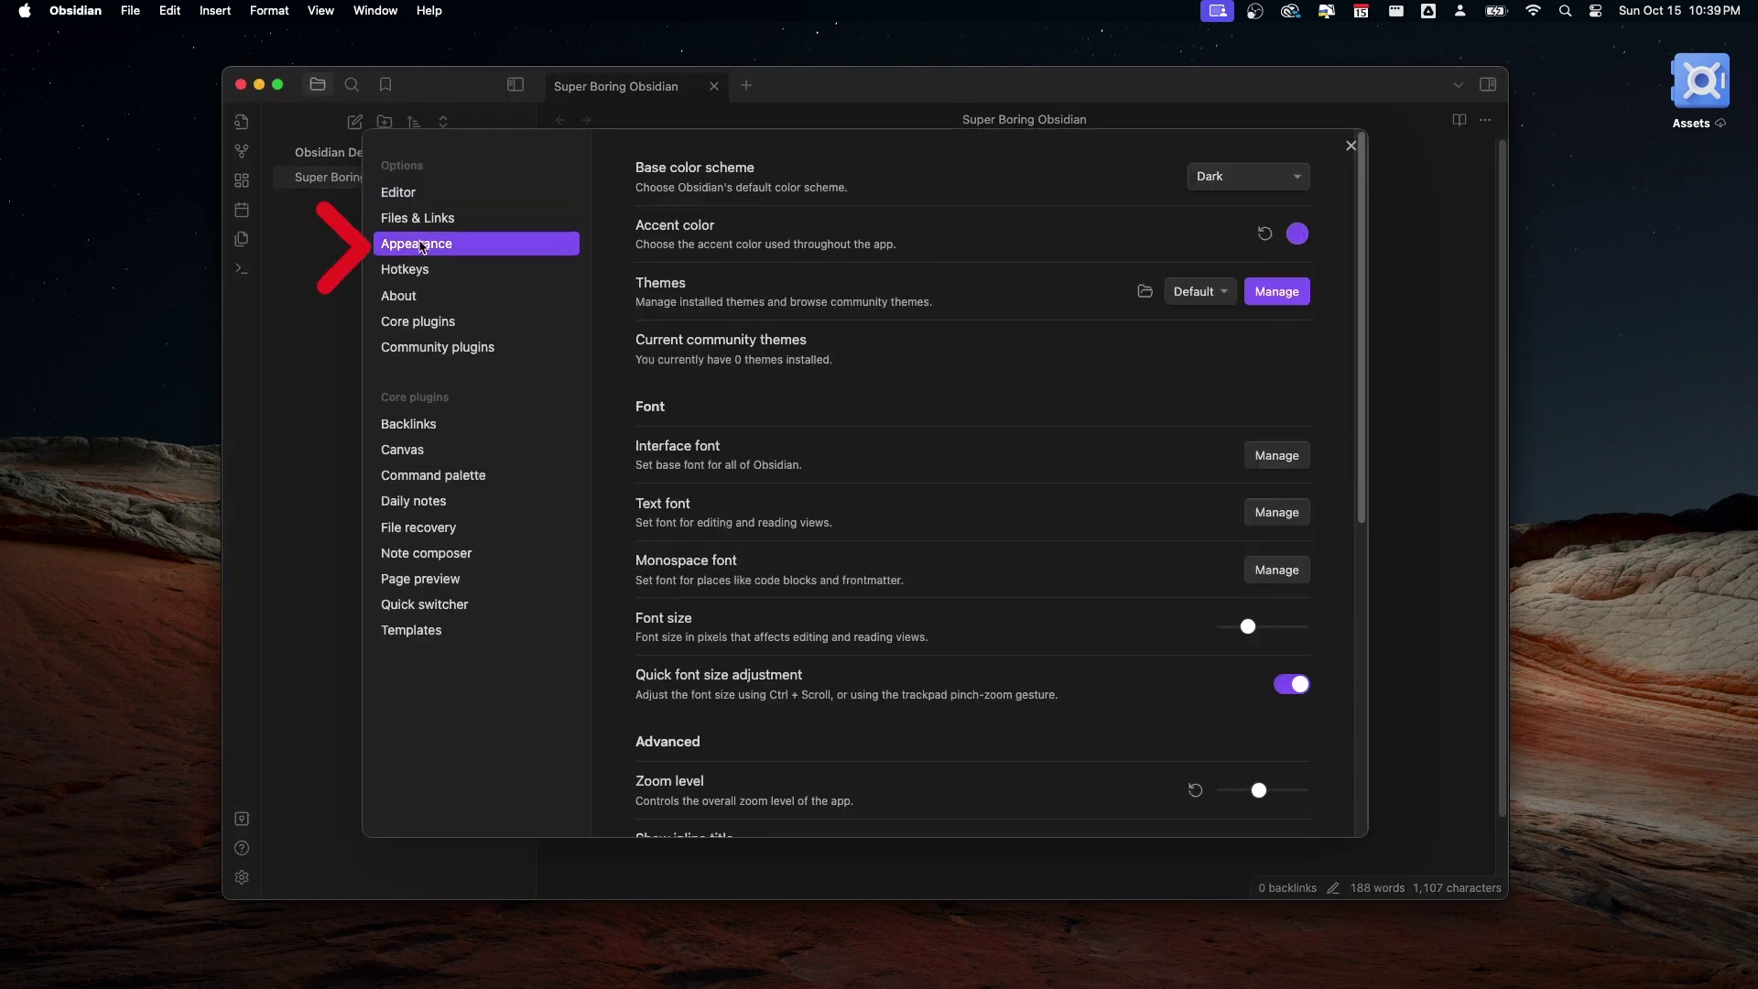
{"action": "left_click", "coordinate": [1276, 291]}
{"action": "left_click", "coordinate": [758, 380]}
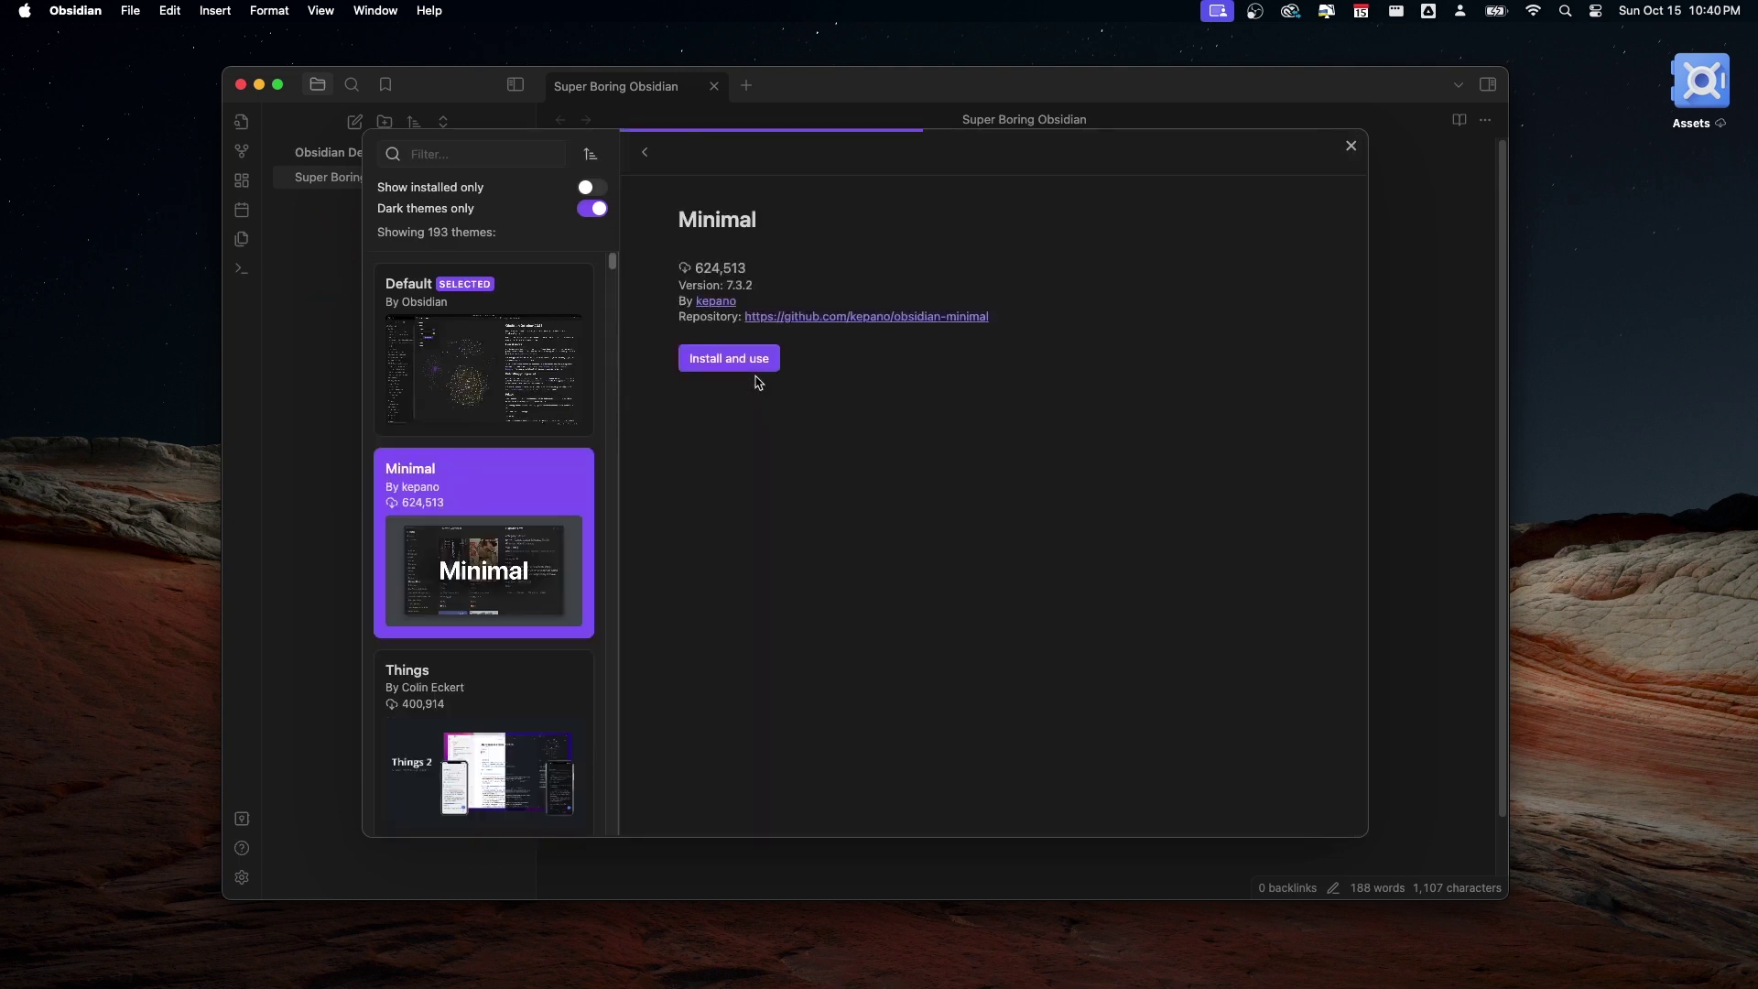
{"action": "left_click", "coordinate": [756, 365]}
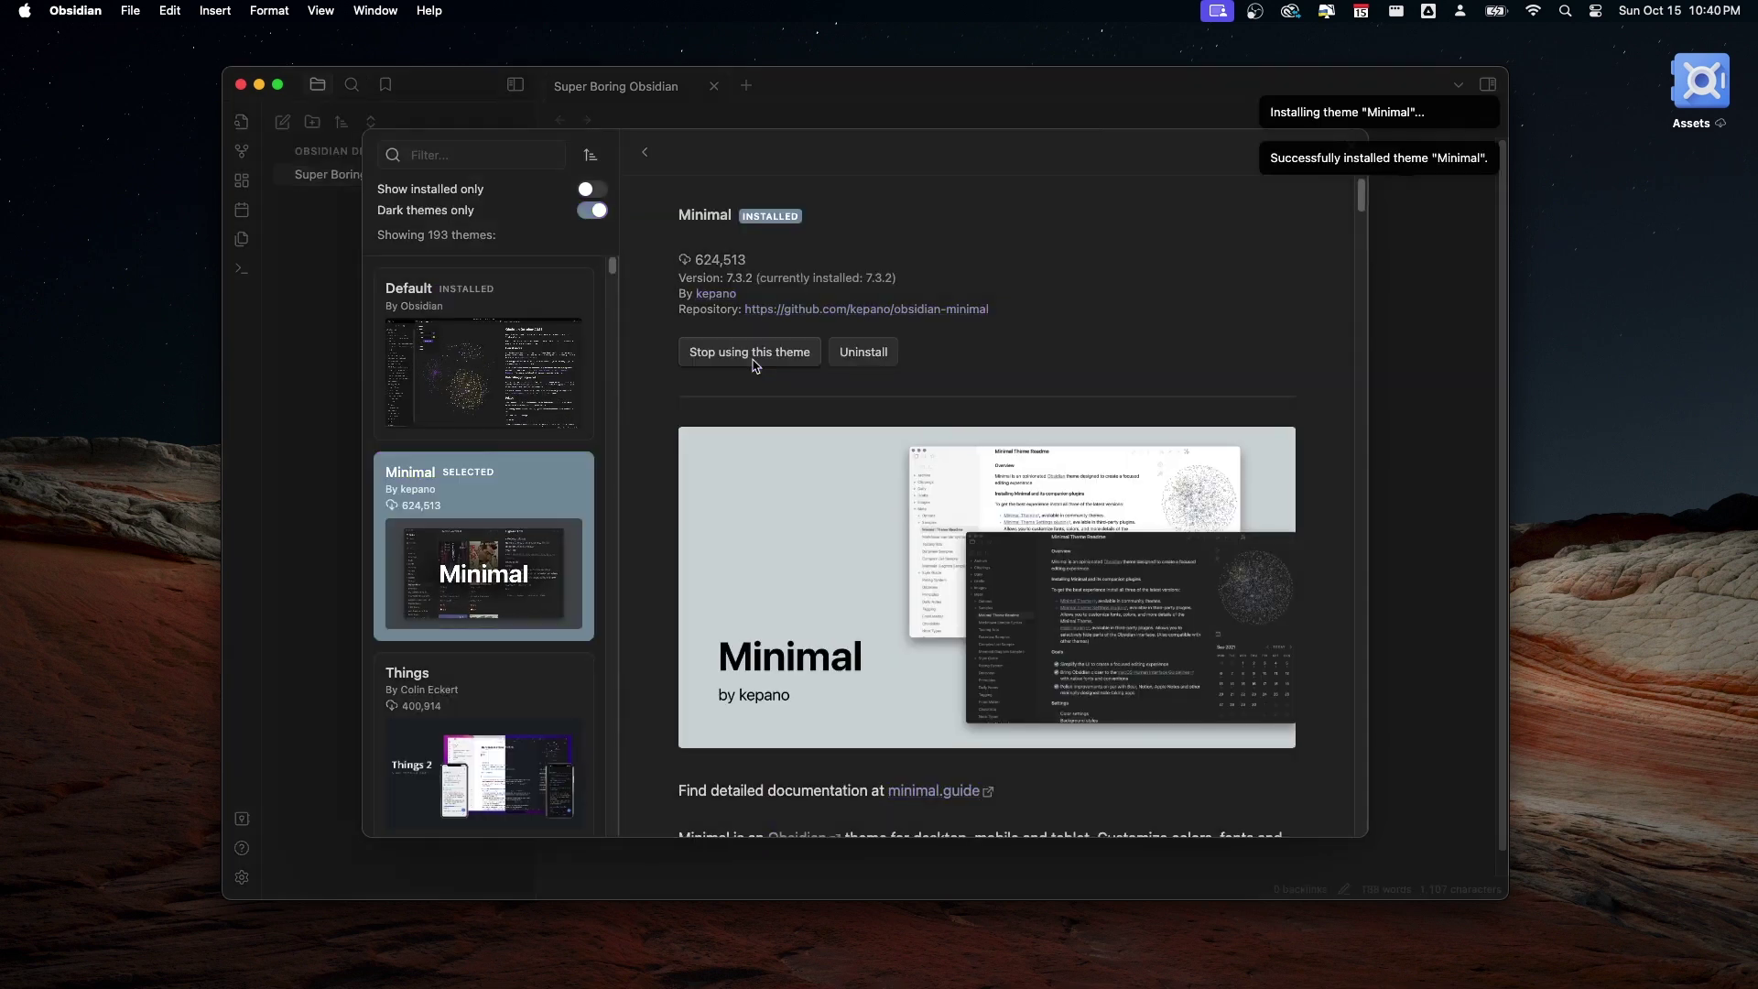
{"action": "key", "text": "Escape"}
{"action": "scroll", "coordinate": [922, 462], "scroll_direction": "down", "scroll_amount": 3}
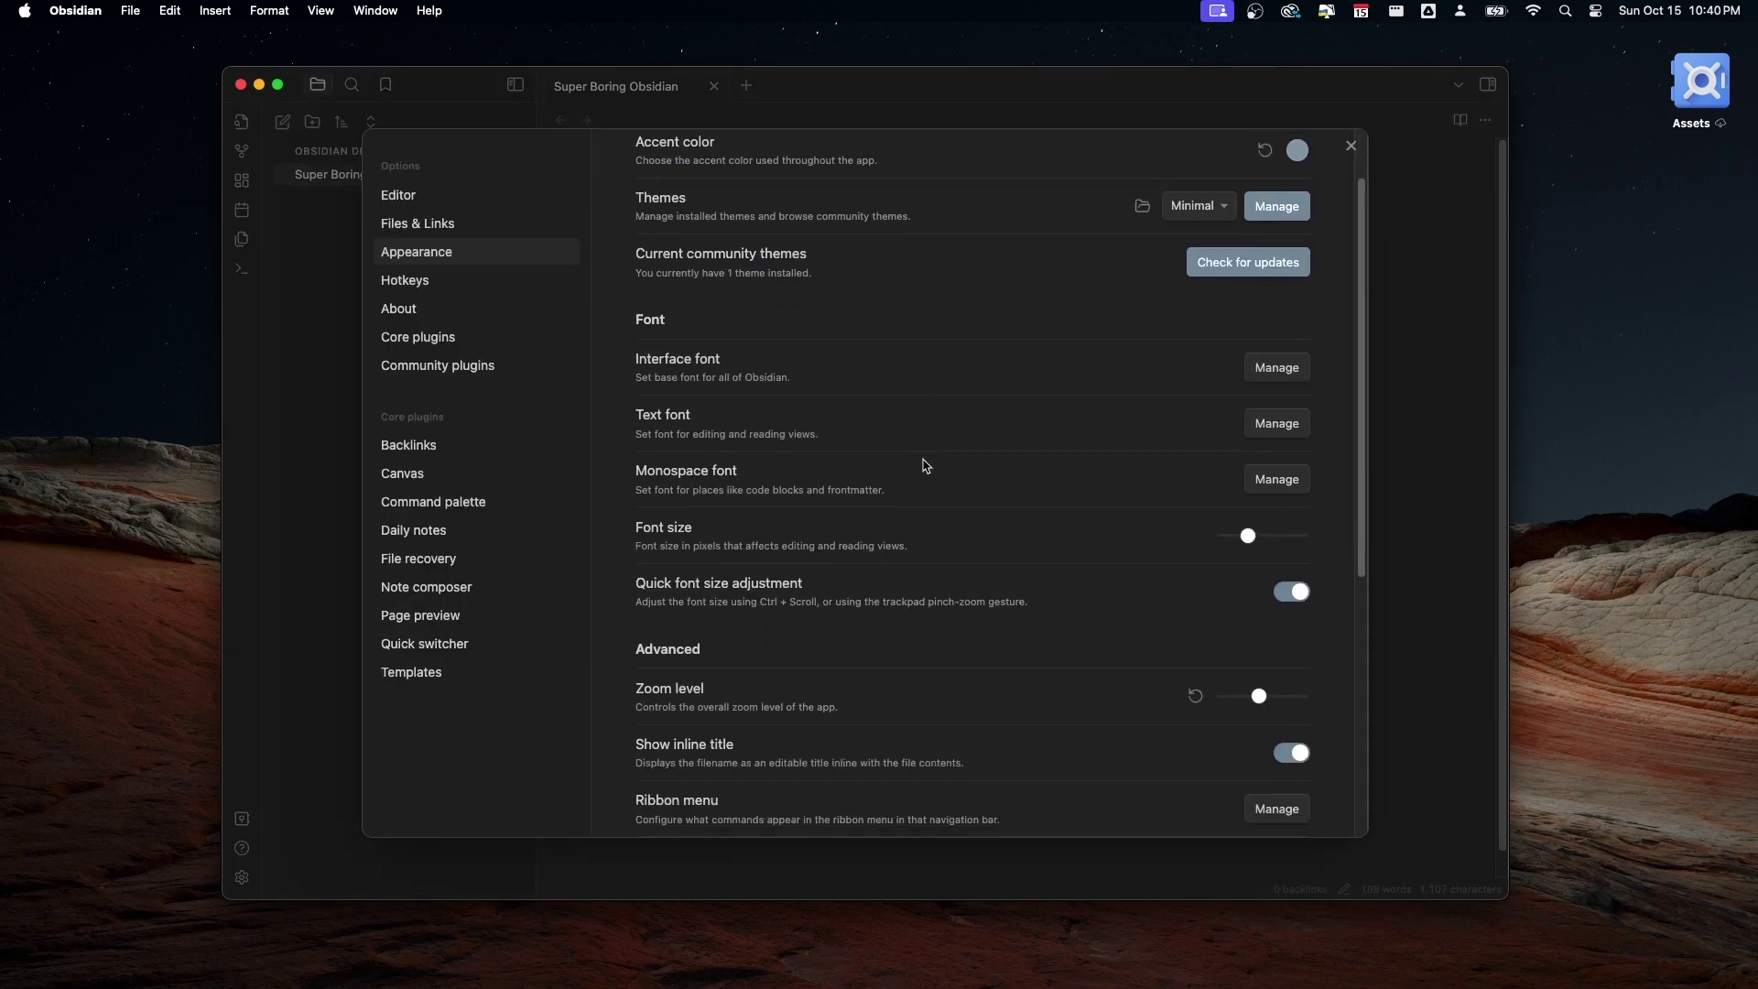
Increase the Appearance font size slightly with the Font size slider
{"action": "scroll", "coordinate": [923, 466], "scroll_direction": "up", "scroll_amount": 3}
{"action": "scroll", "coordinate": [923, 466], "scroll_direction": "down", "scroll_amount": 3}
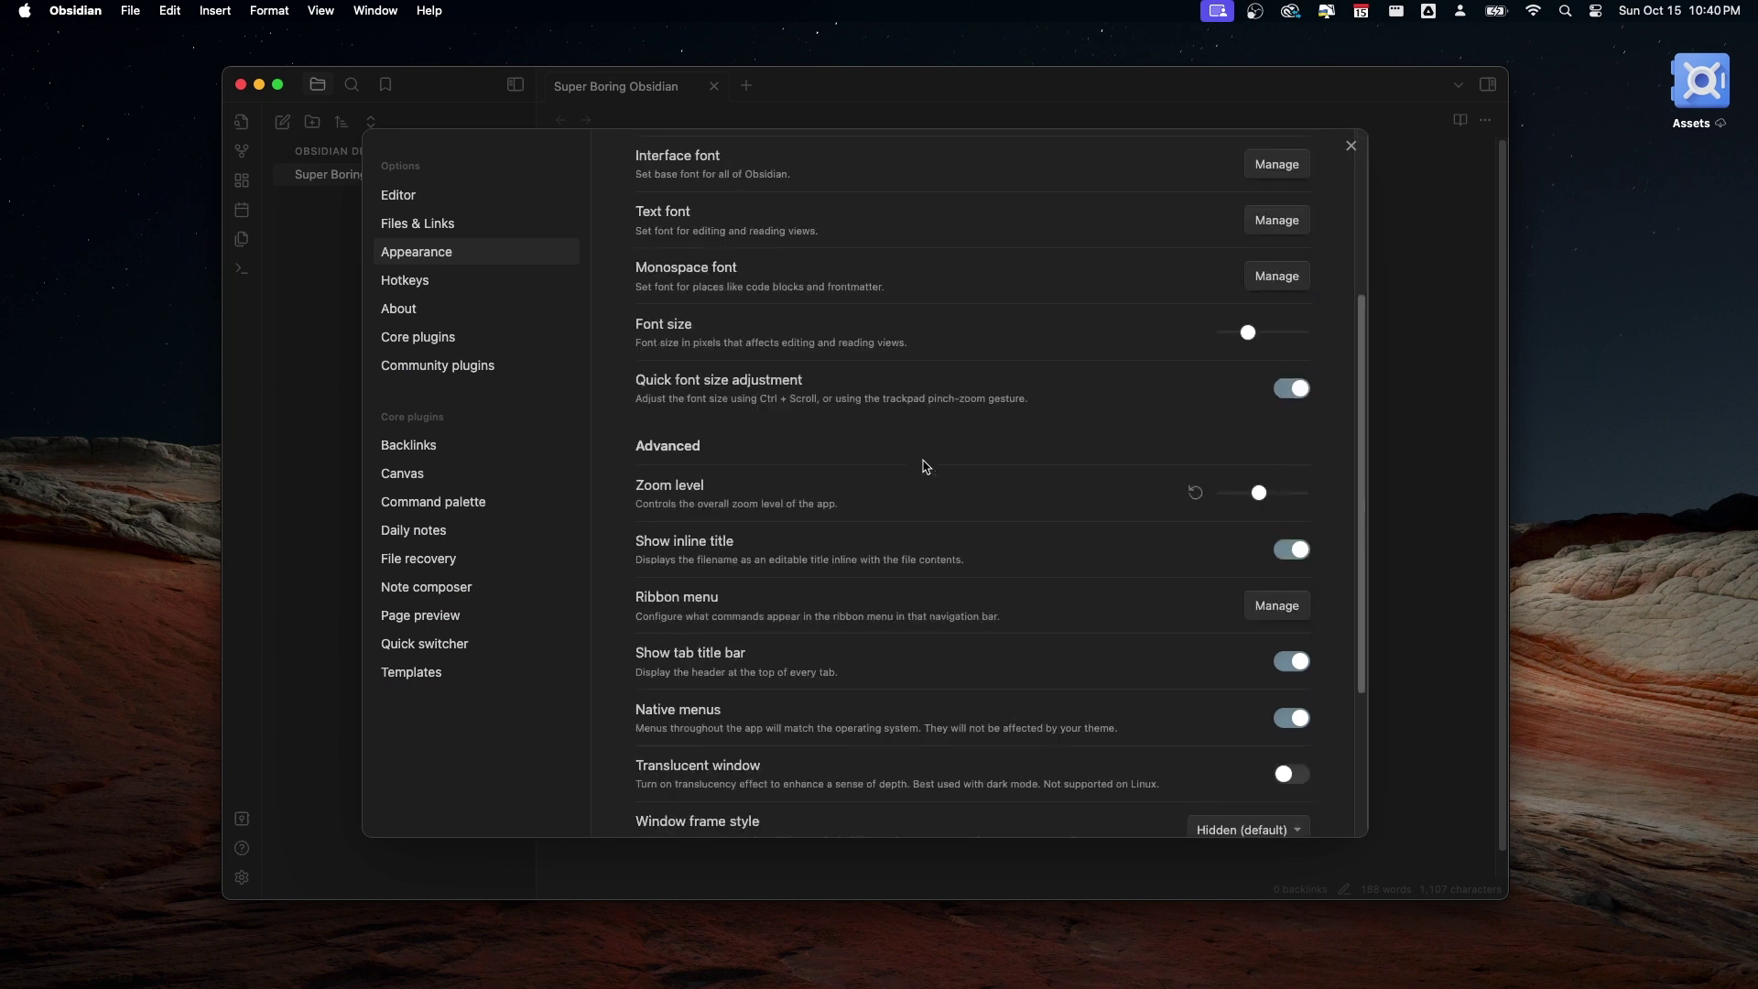
{"action": "scroll", "coordinate": [925, 463], "scroll_direction": "up", "scroll_amount": 3}
{"action": "mouse_move", "coordinate": [1248, 618]}
{"action": "left_mouse_down"}
{"action": "mouse_move", "coordinate": [1283, 620]}
{"action": "mouse_move", "coordinate": [1243, 619]}
{"action": "left_mouse_up"}
Add Avenir to the text font list after Al Nile
{"action": "left_click", "coordinate": [1276, 504]}
{"action": "left_click", "coordinate": [915, 524]}
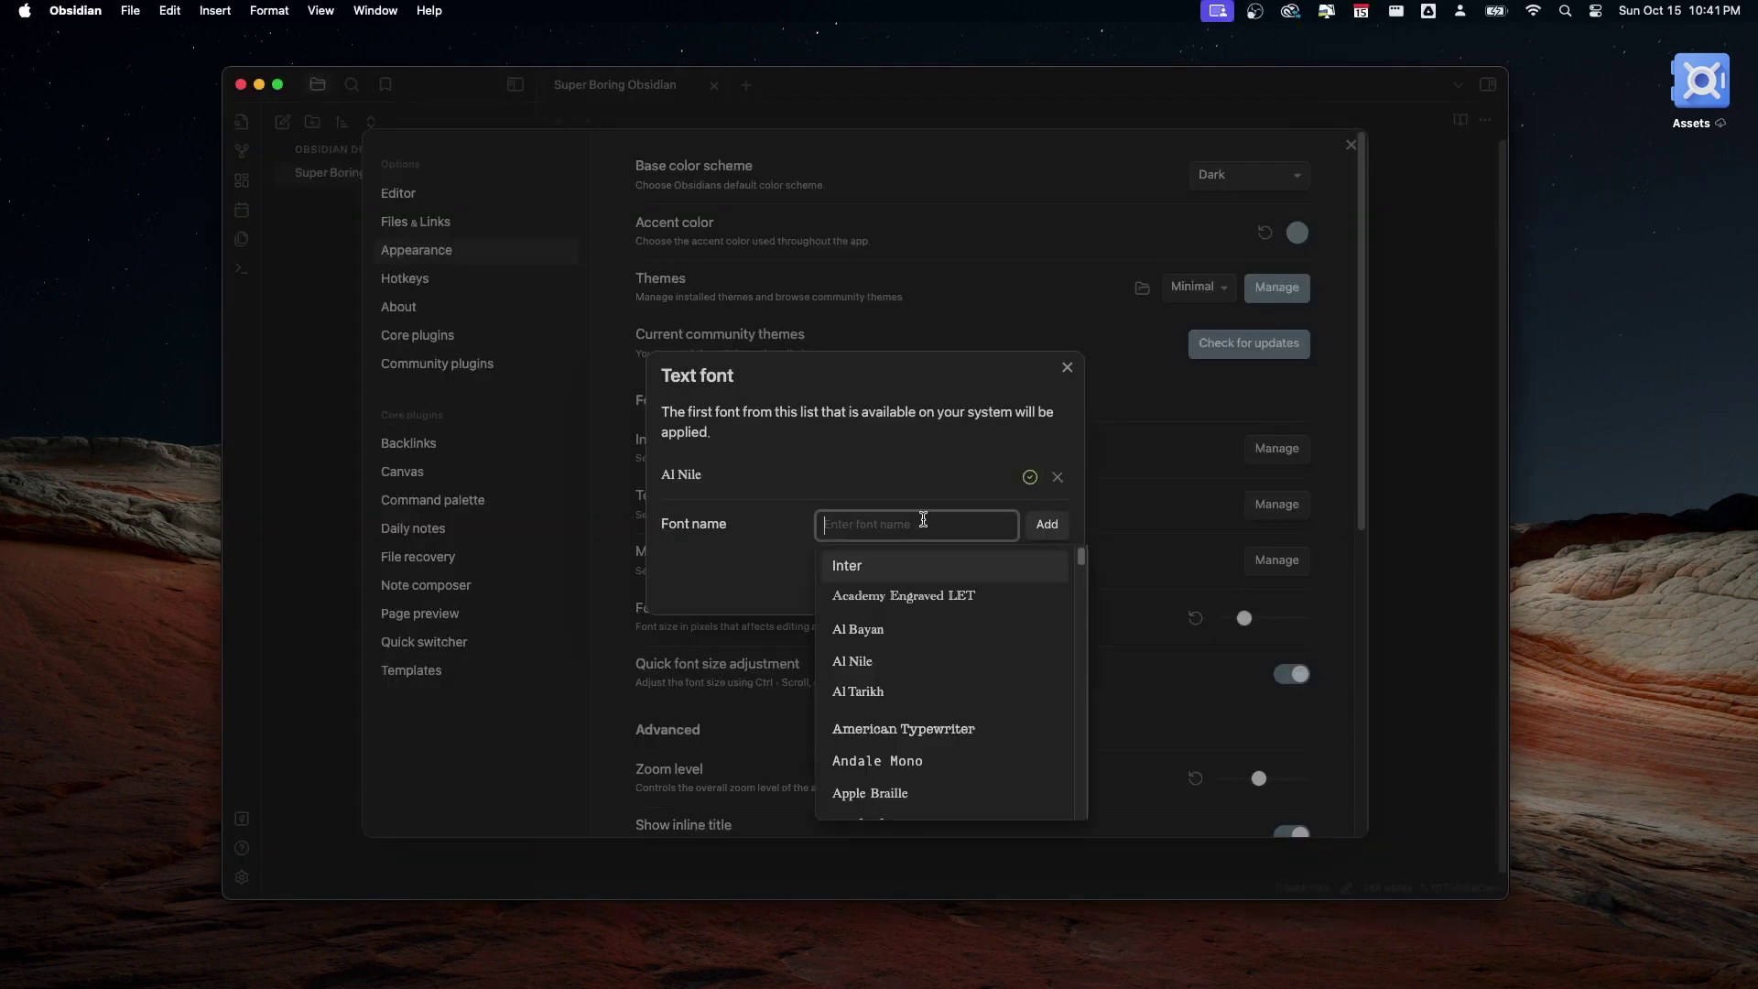
{"action": "type", "text": "ave"}
{"action": "key", "text": "Down"}
{"action": "key", "text": "Return"}
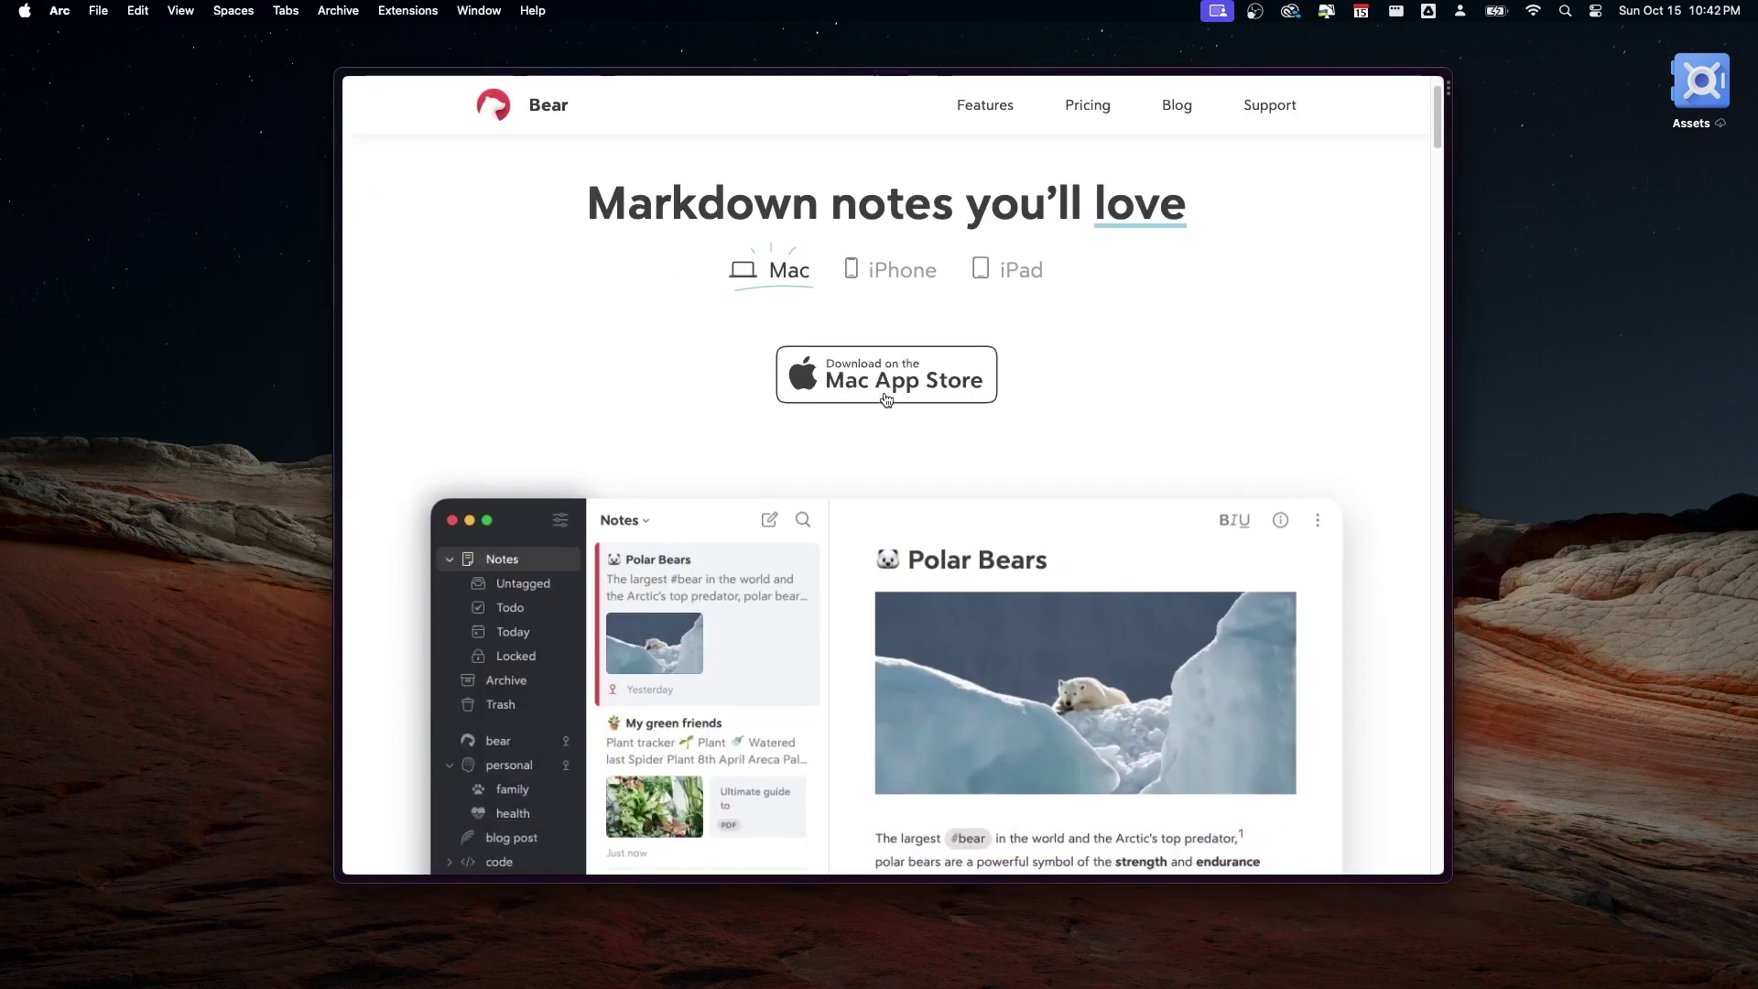
{"action": "scroll", "coordinate": [884, 396], "scroll_direction": "down", "scroll_amount": 5}
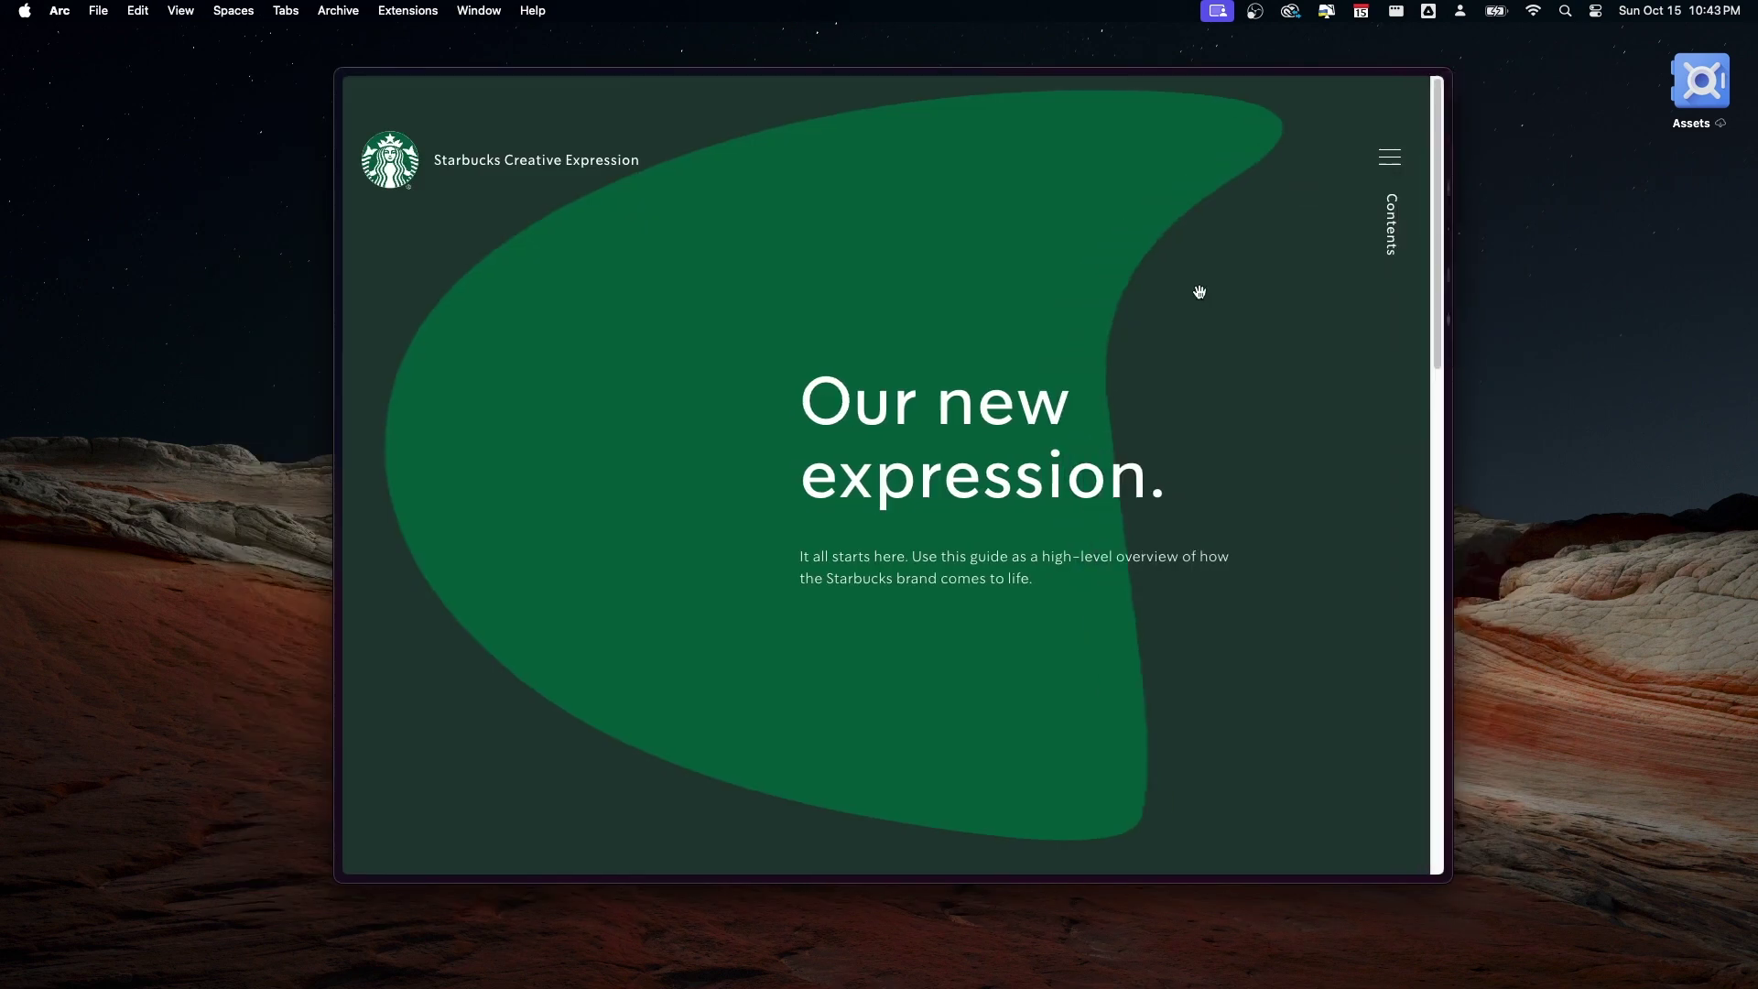
{"action": "scroll", "coordinate": [1202, 420], "scroll_direction": "down", "scroll_amount": 5}
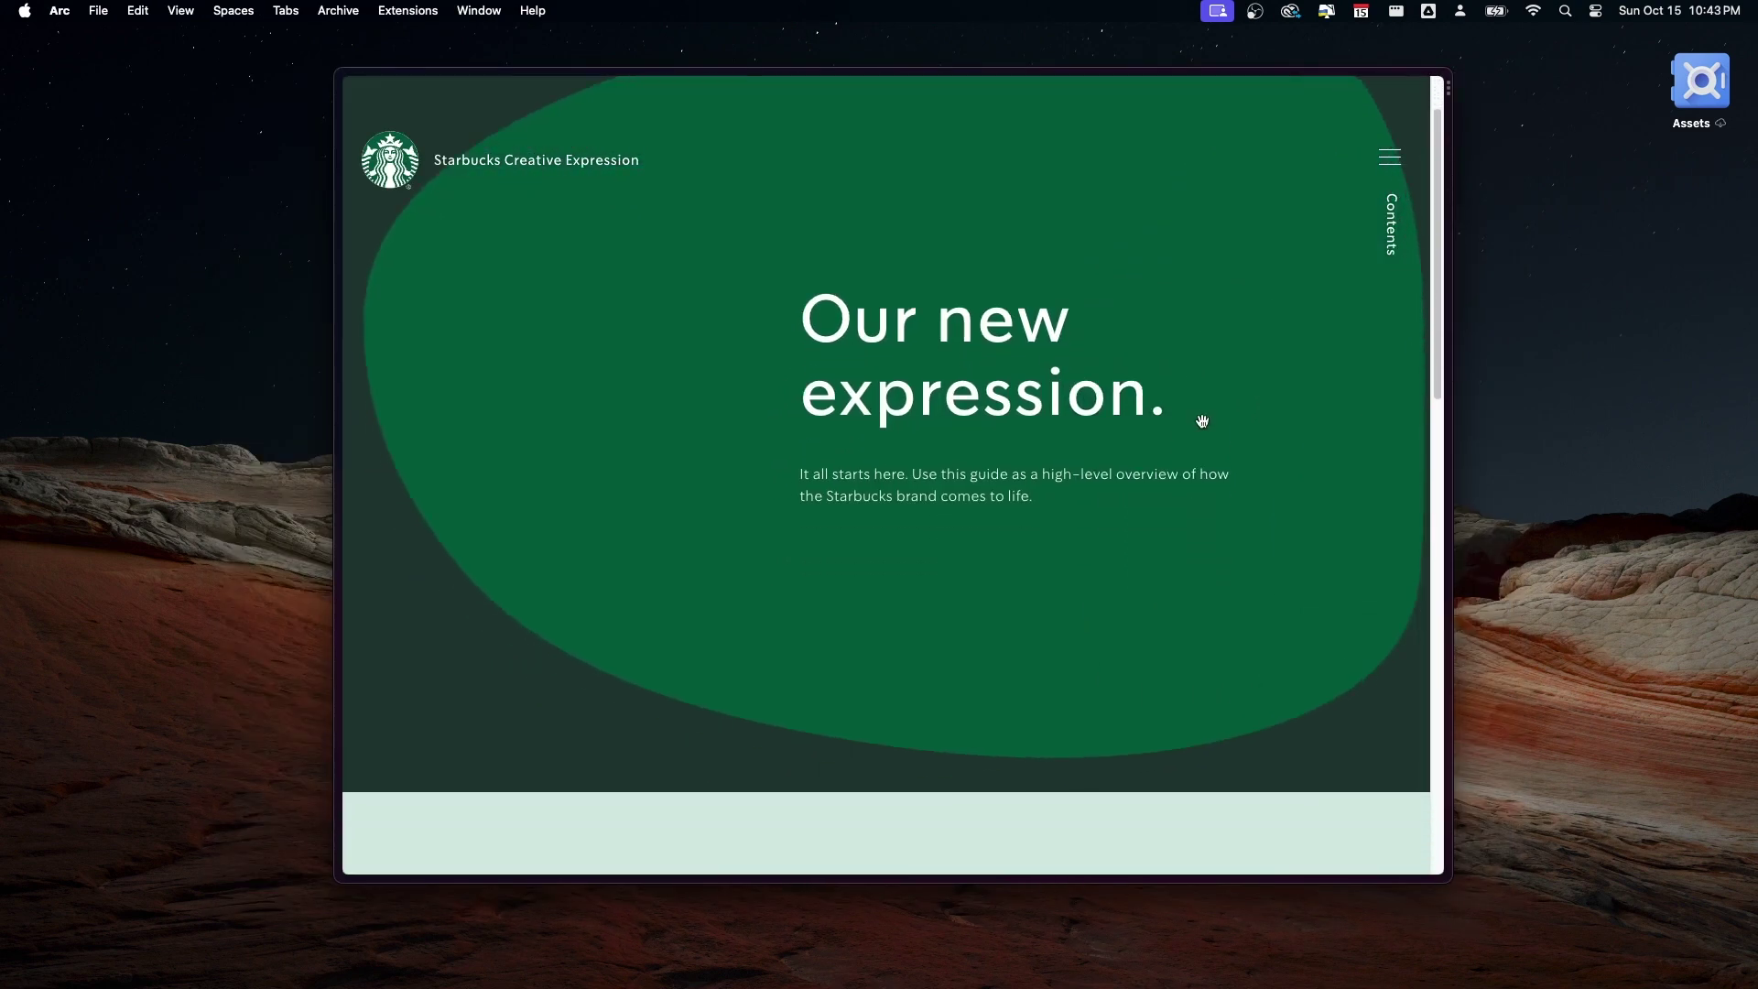
{"action": "scroll", "coordinate": [1202, 420], "scroll_direction": "down", "scroll_amount": 5}
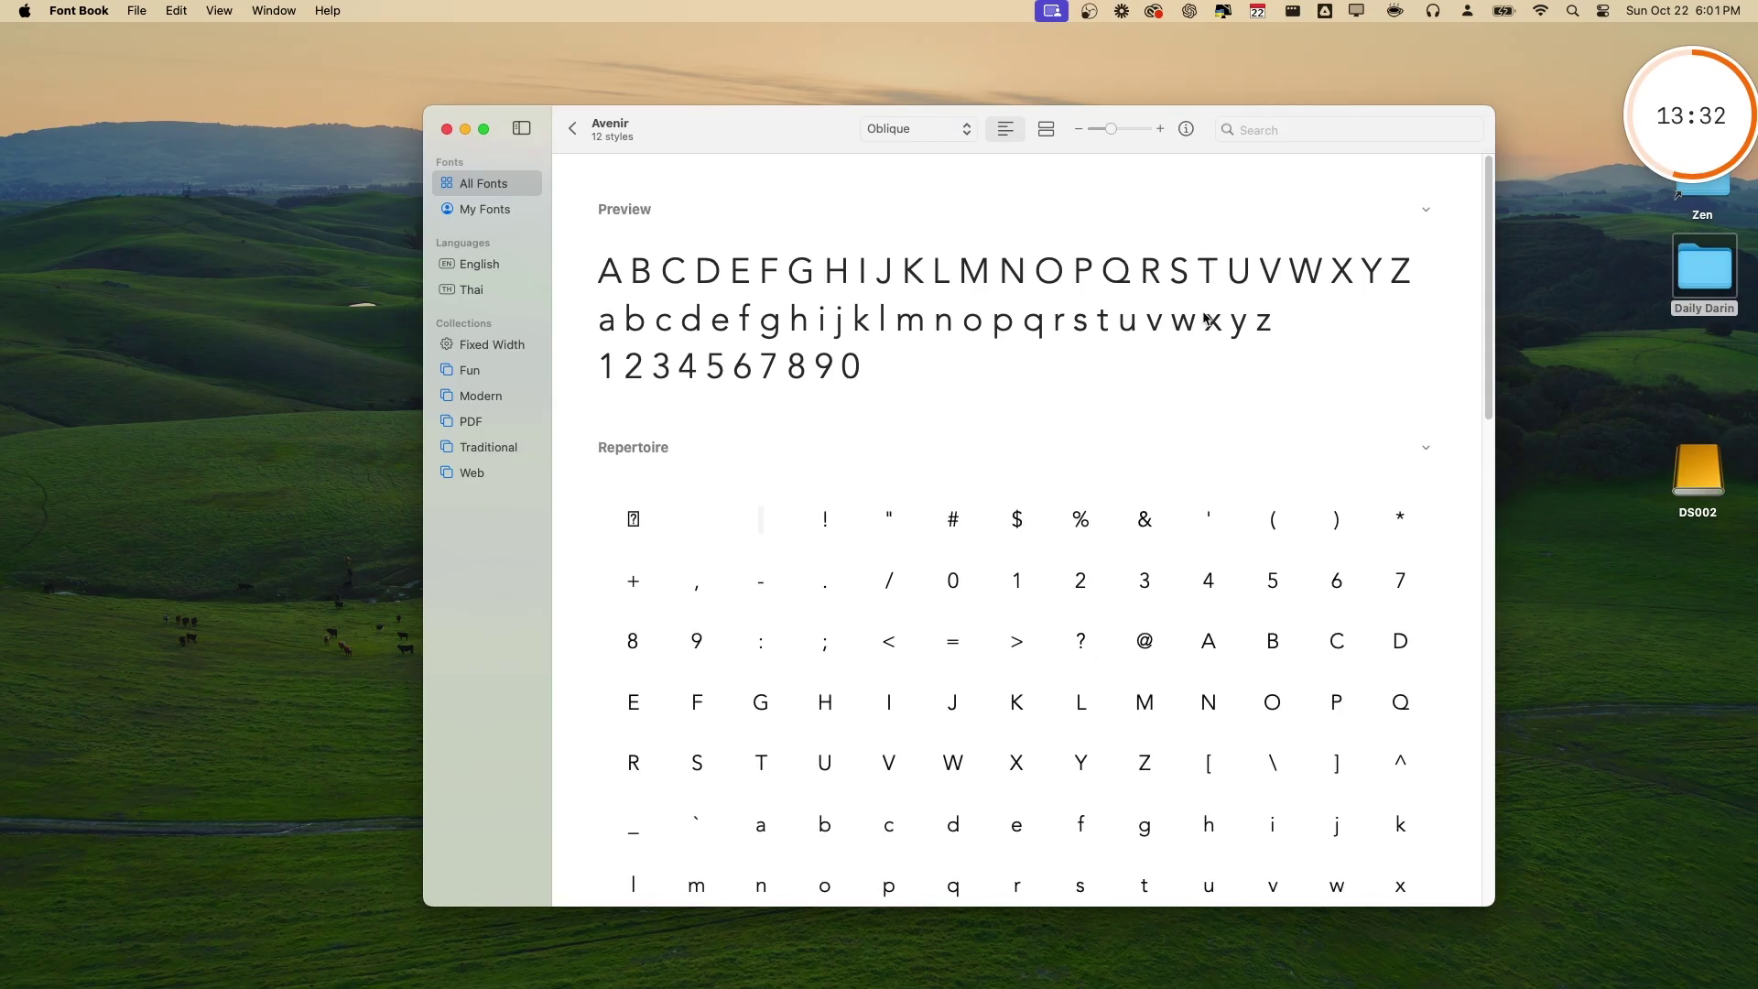
Review Avenir's character repertoire in Font Book, then bring up the Google Fonts Open Sans page in Arc
{"action": "scroll", "coordinate": [1205, 320], "scroll_direction": "down", "scroll_amount": 3}
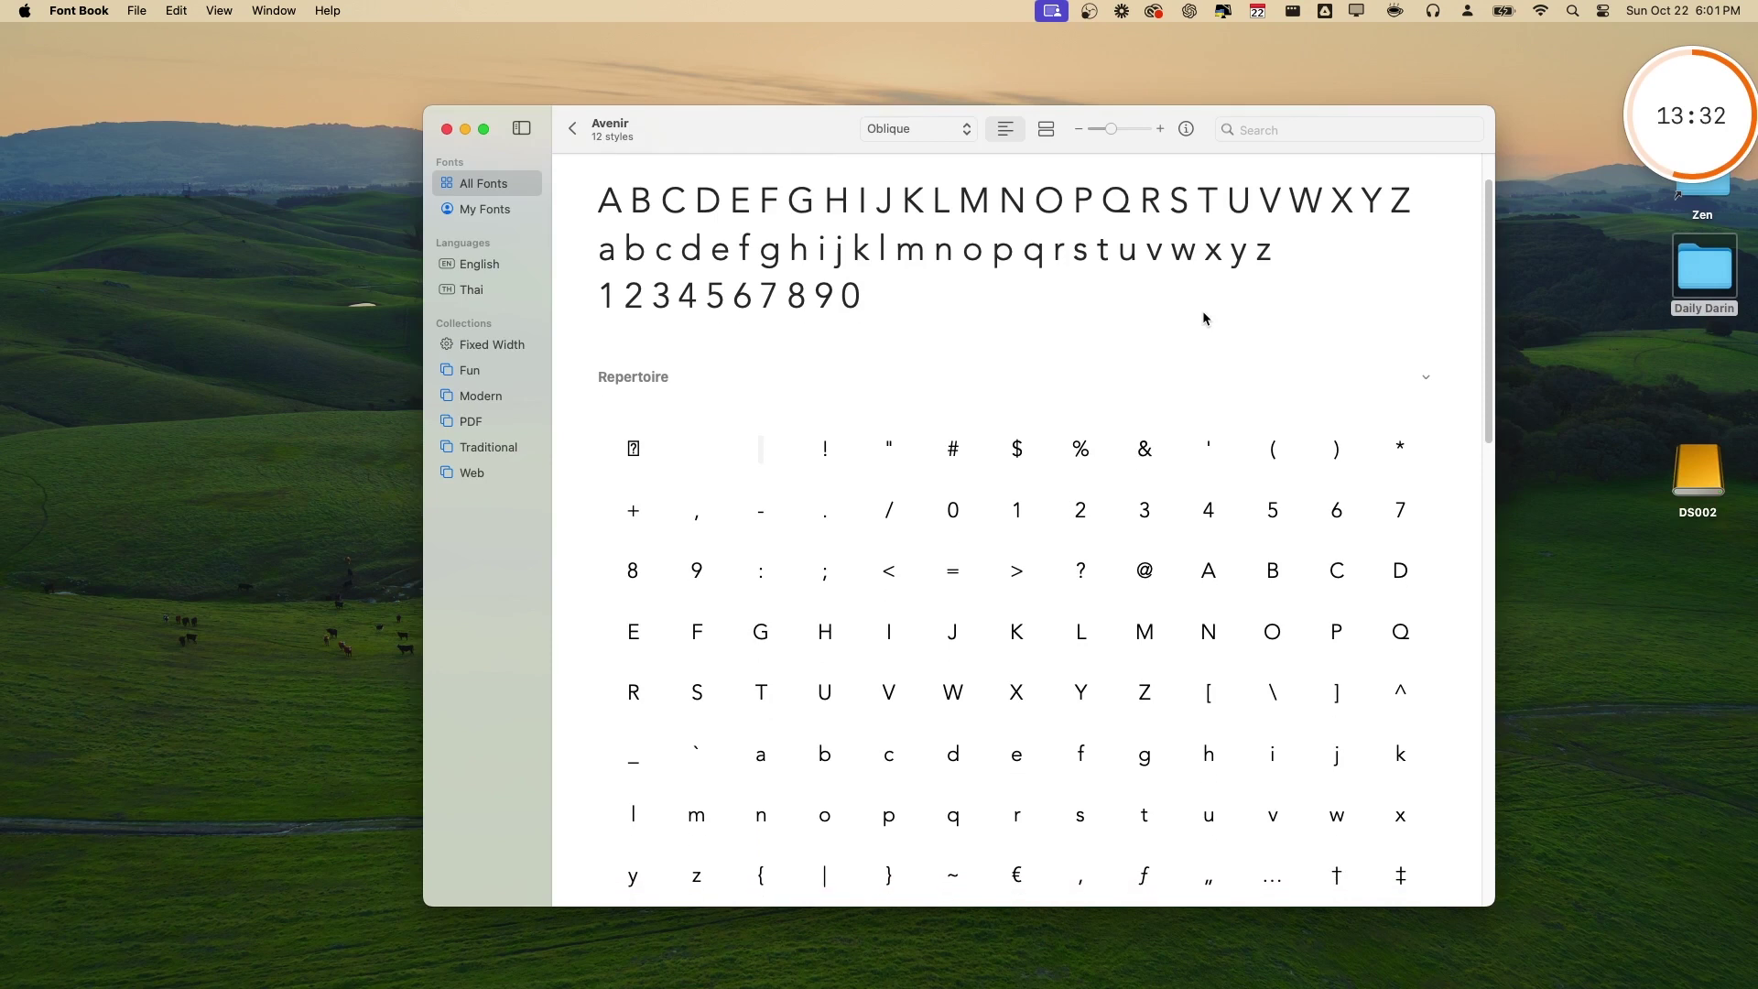
{"action": "scroll", "coordinate": [1203, 318], "scroll_direction": "down", "scroll_amount": 5}
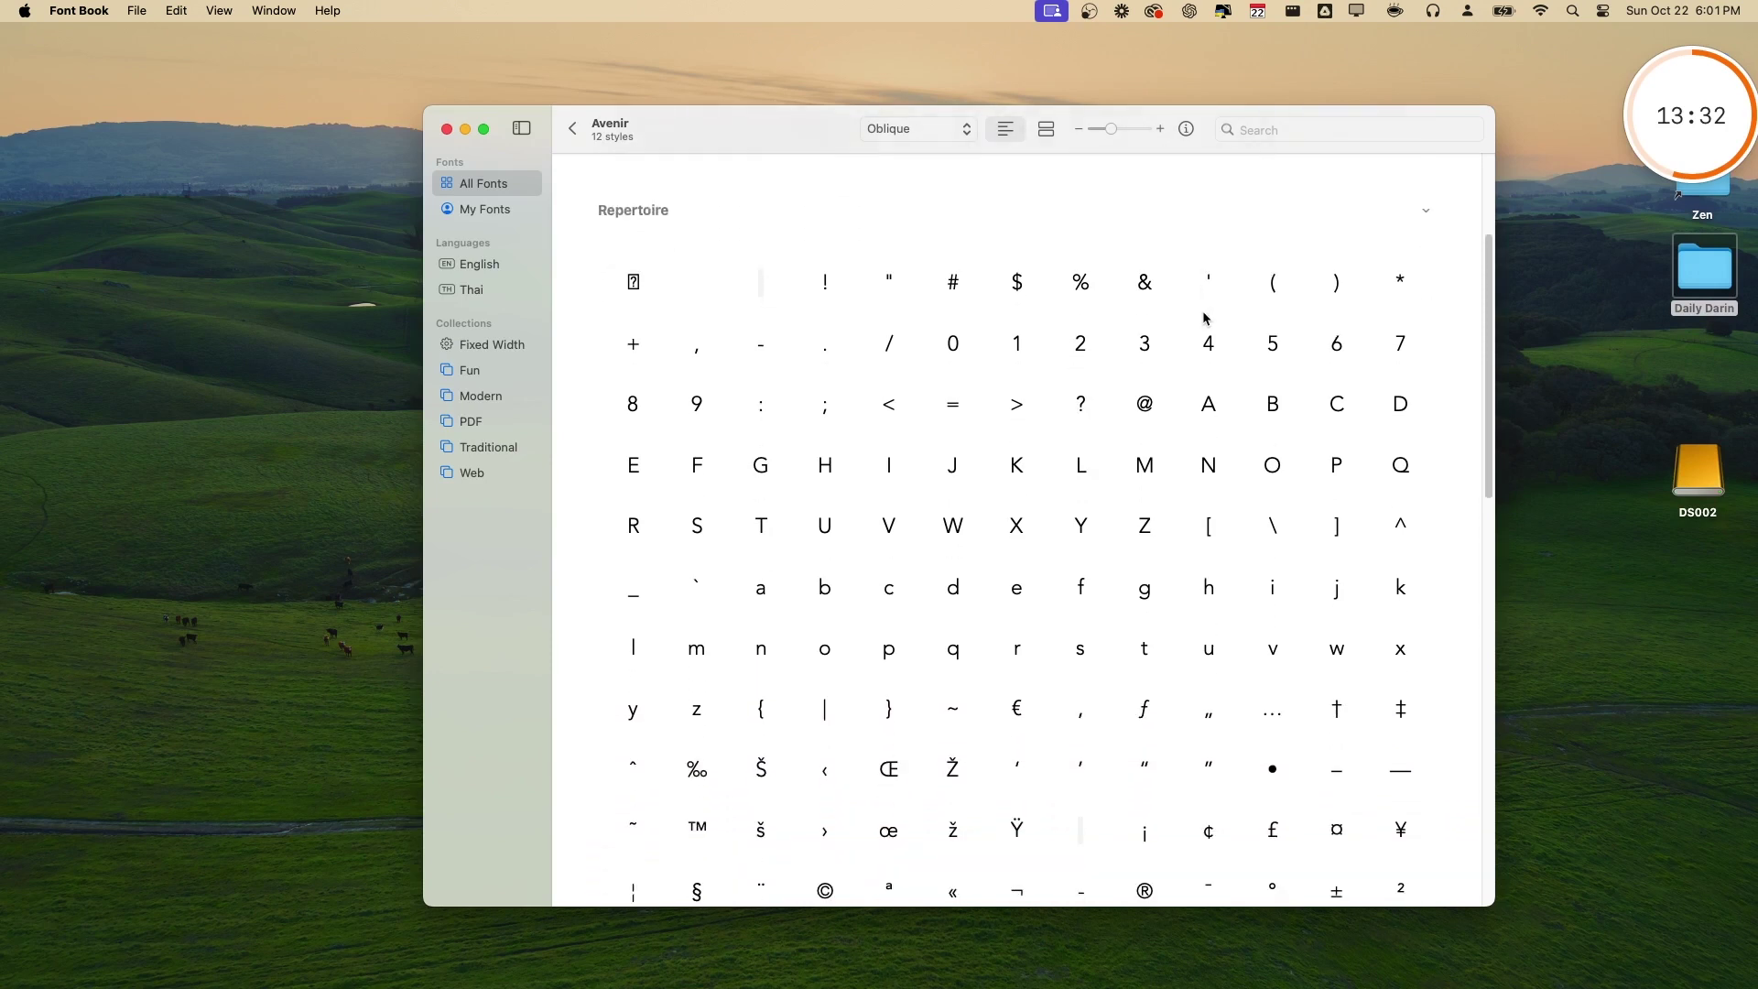
{"action": "scroll", "coordinate": [1205, 319], "scroll_direction": "down", "scroll_amount": 1}
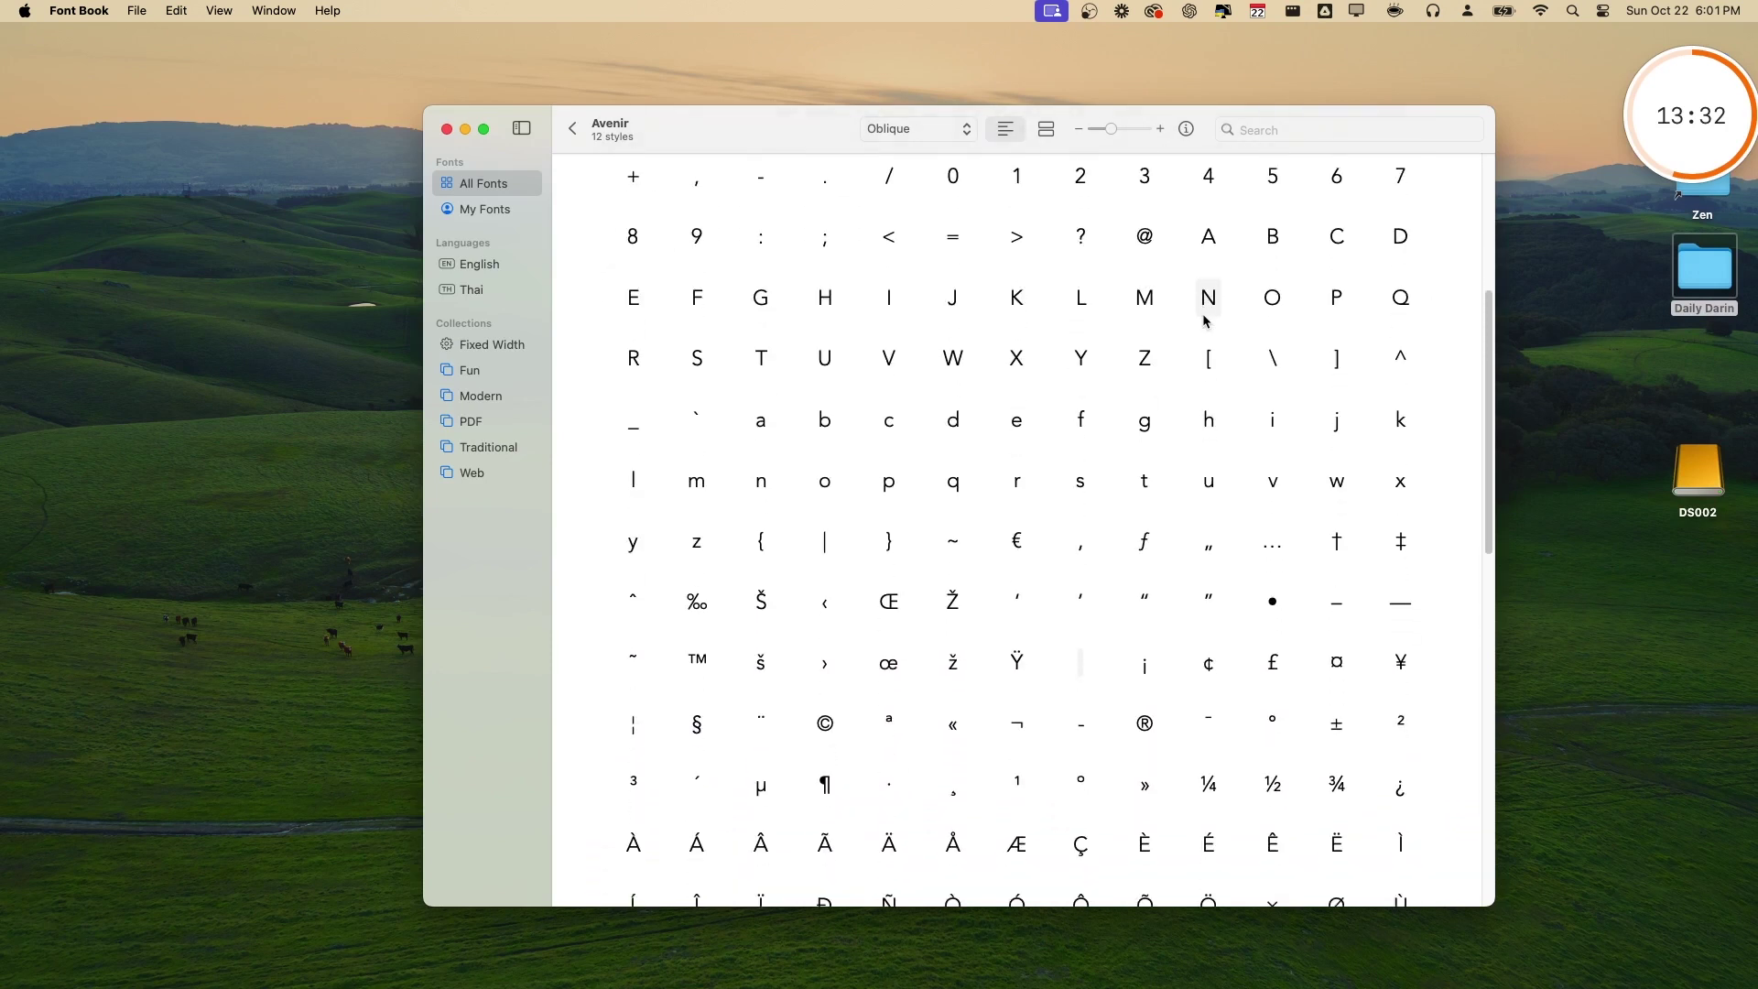
{"action": "key", "text": "super+Tab"}
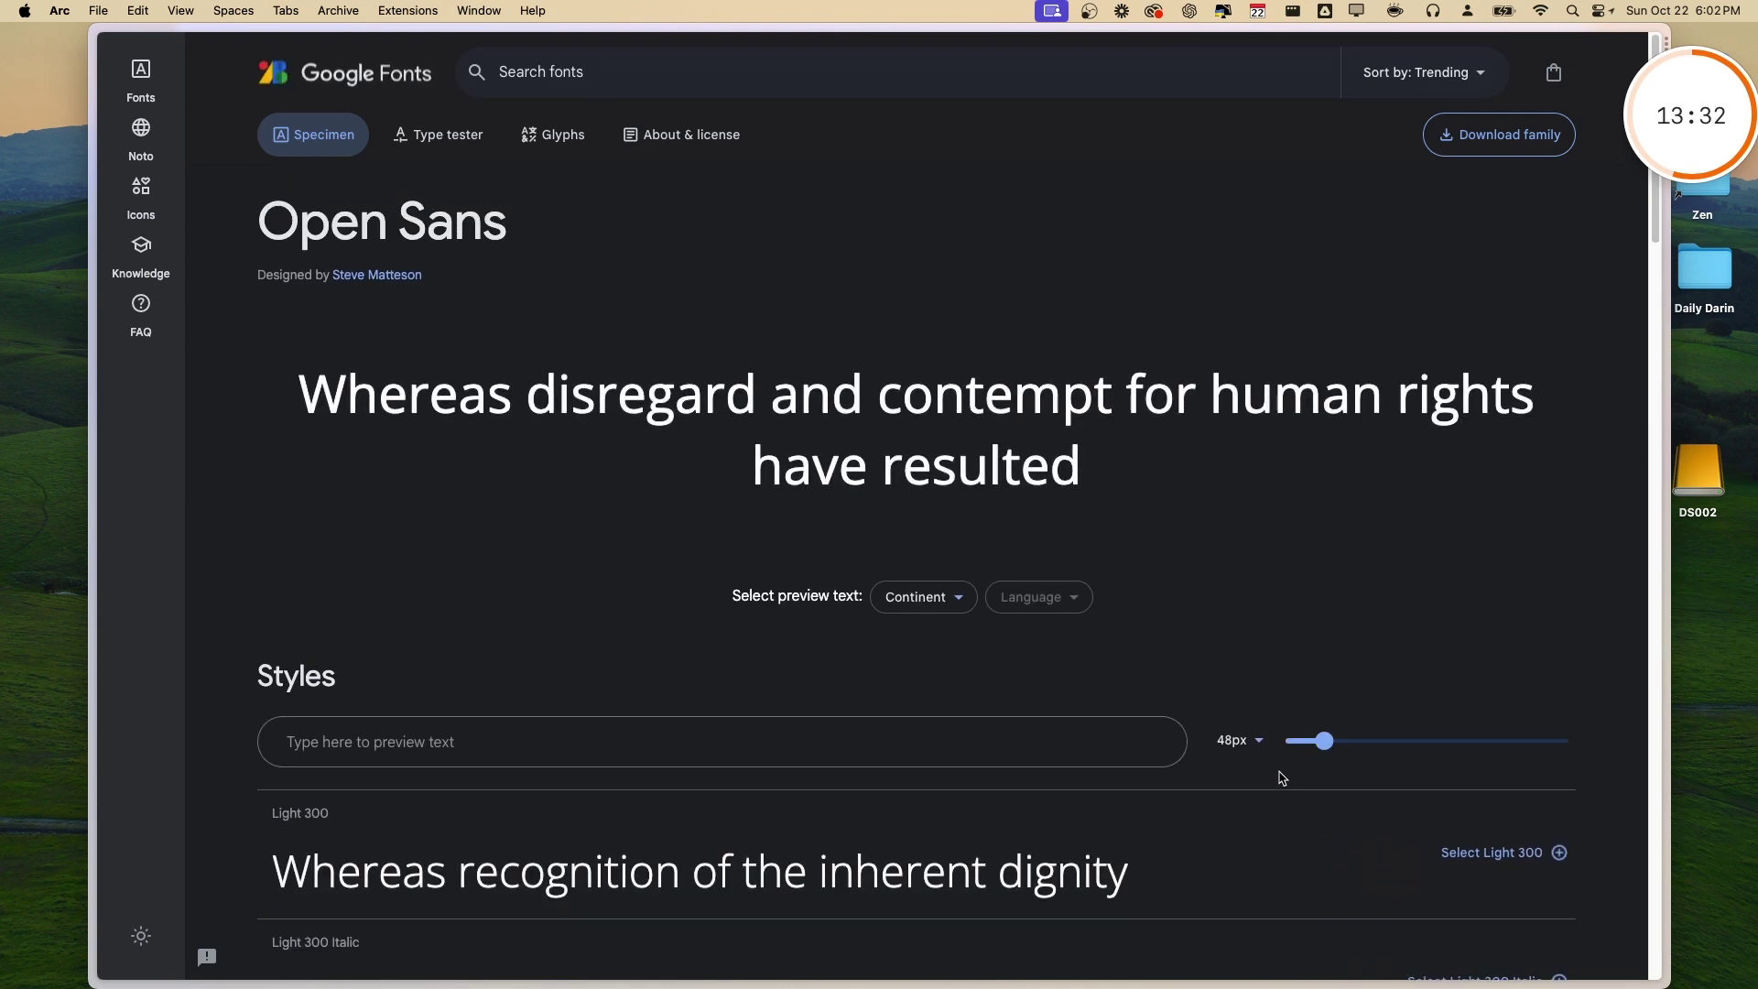
{"action": "scroll", "coordinate": [1282, 778], "scroll_direction": "down", "scroll_amount": 2}
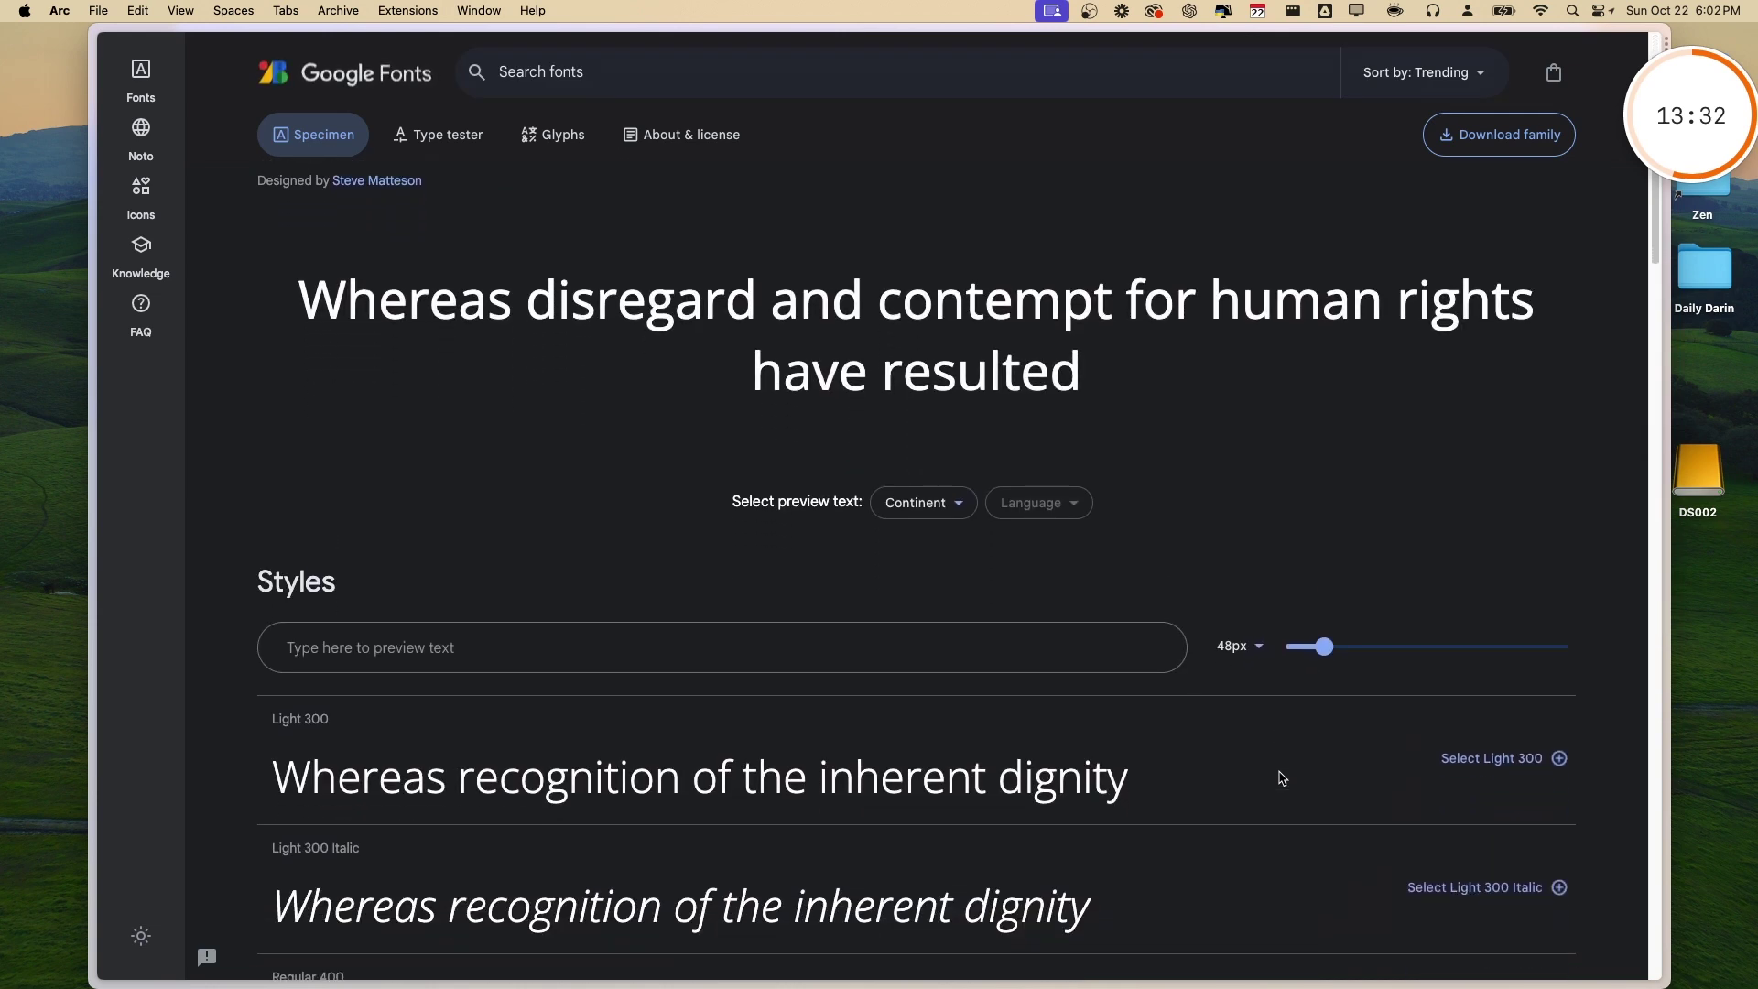
{"action": "scroll", "coordinate": [1282, 778], "scroll_direction": "down", "scroll_amount": 1}
{"action": "scroll", "coordinate": [1282, 778], "scroll_direction": "down", "scroll_amount": 7}
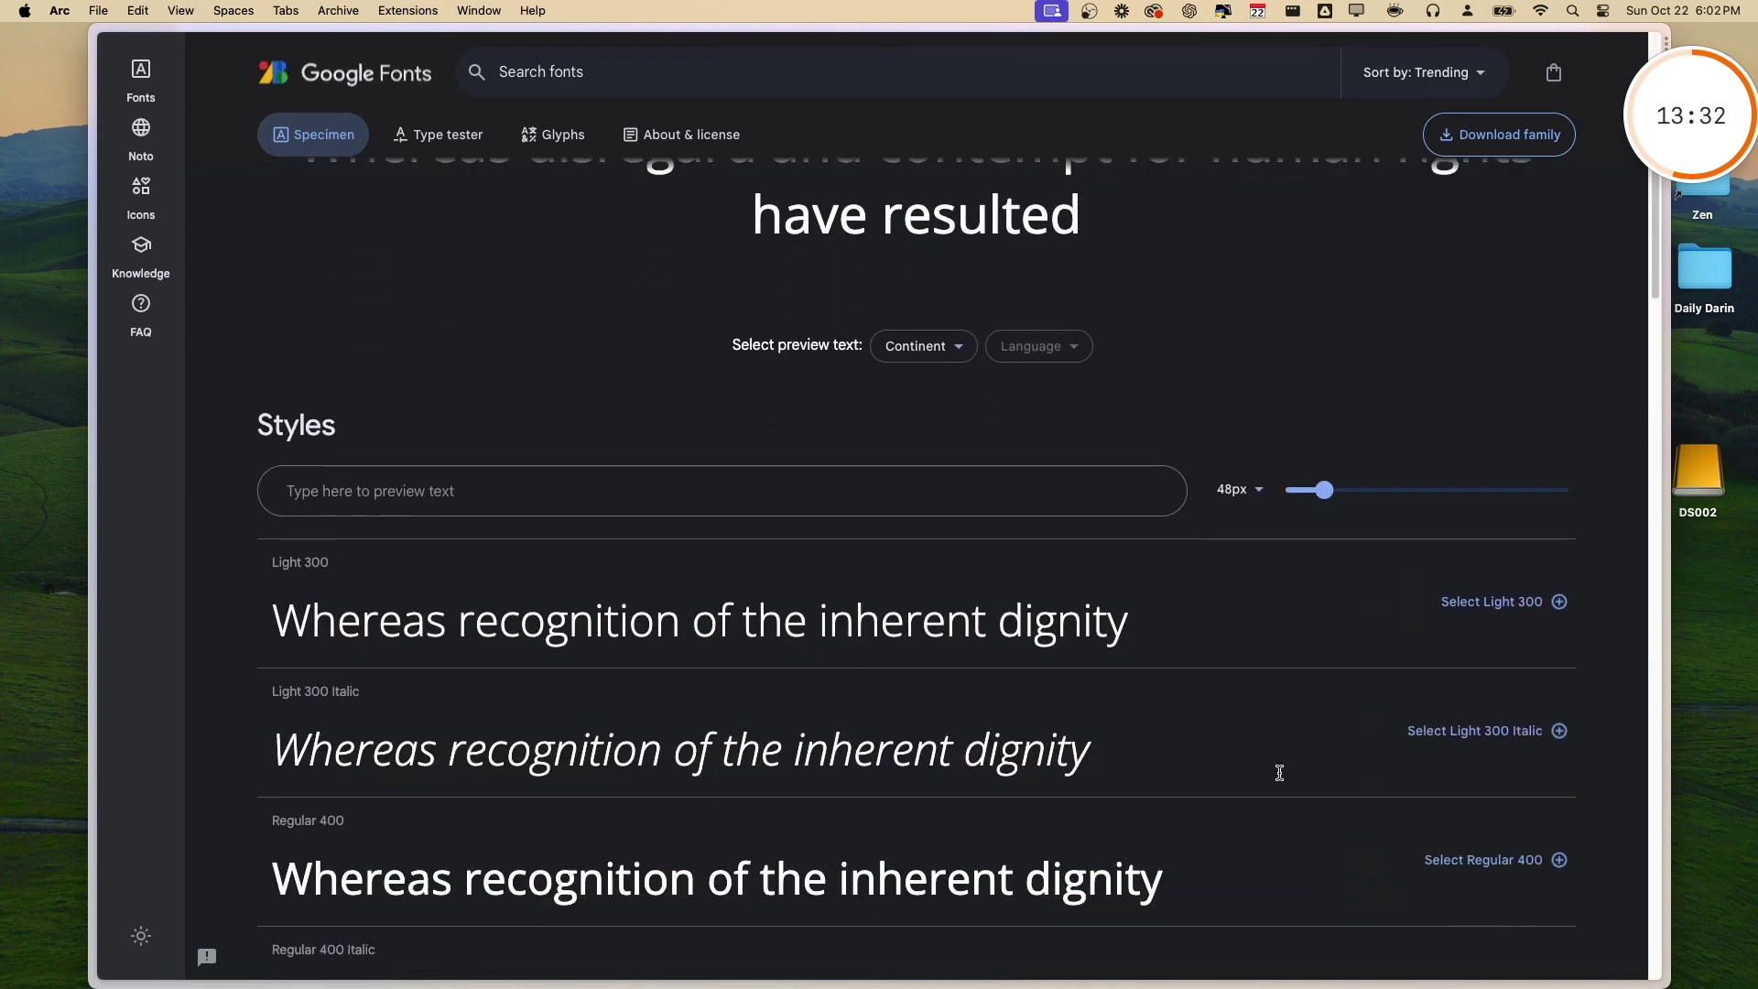
{"action": "scroll", "coordinate": [1279, 772], "scroll_direction": "down", "scroll_amount": 1}
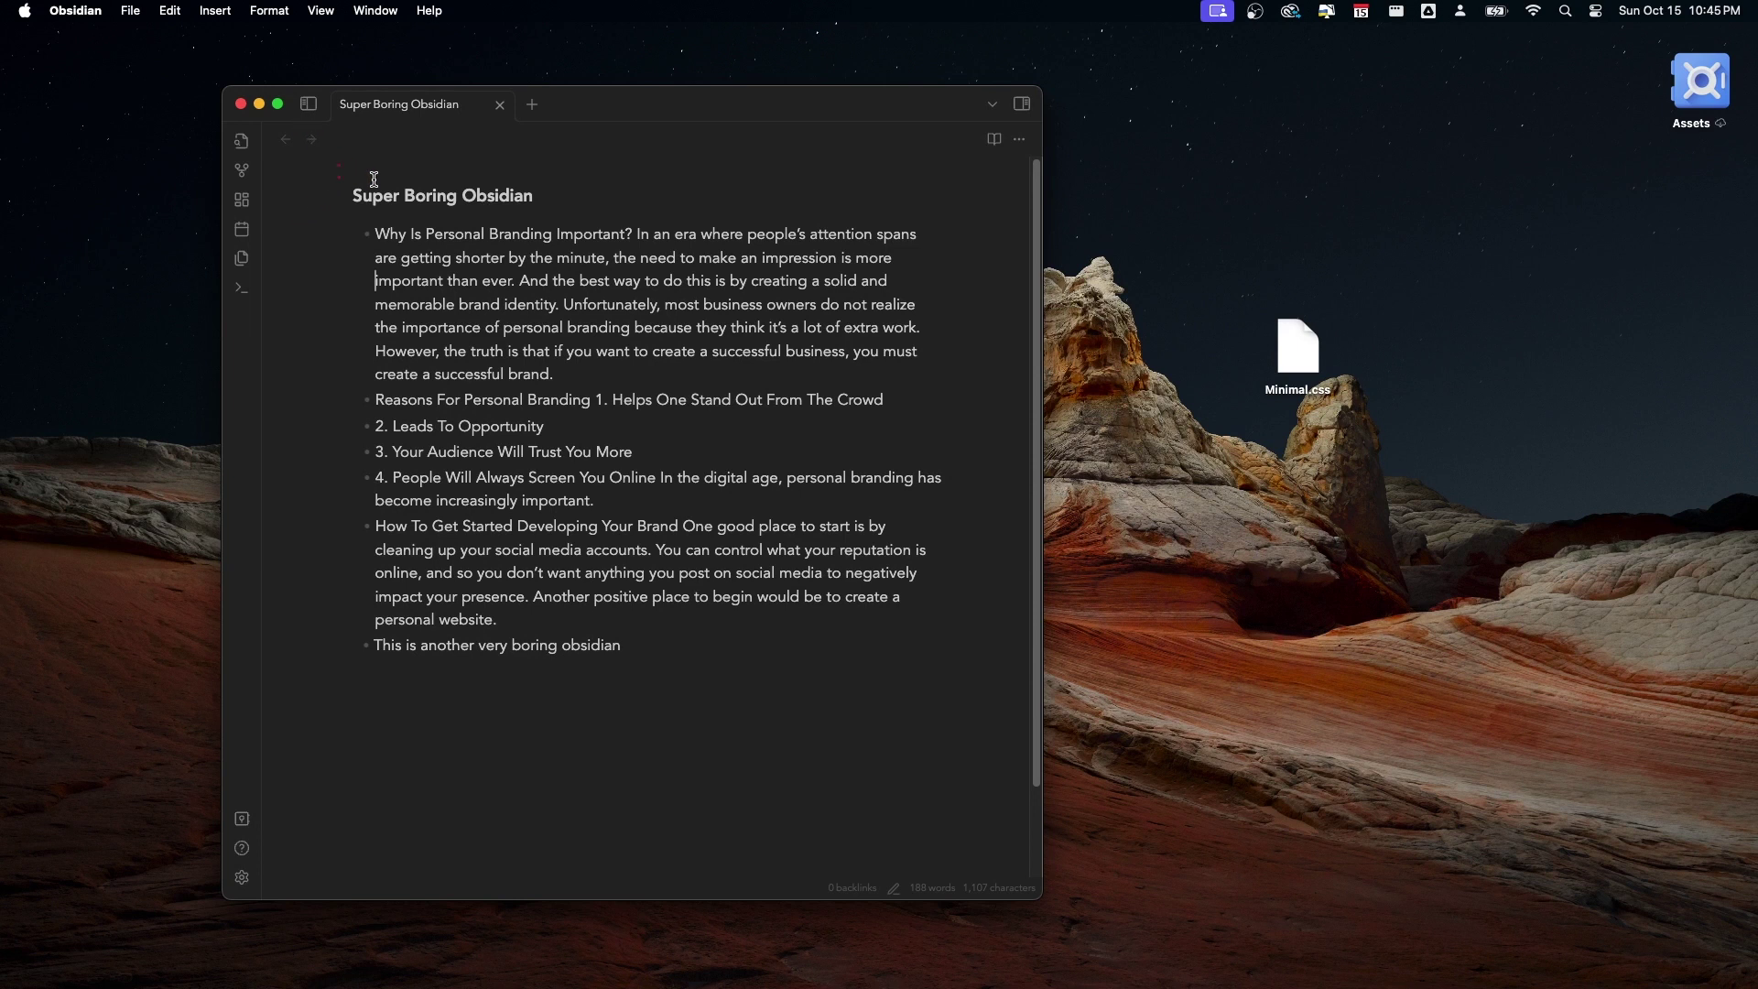
View the contents of the Minimal.css file from the desktop
{"action": "left_click", "coordinate": [1287, 346]}
{"action": "double_click", "coordinate": [1287, 345]}
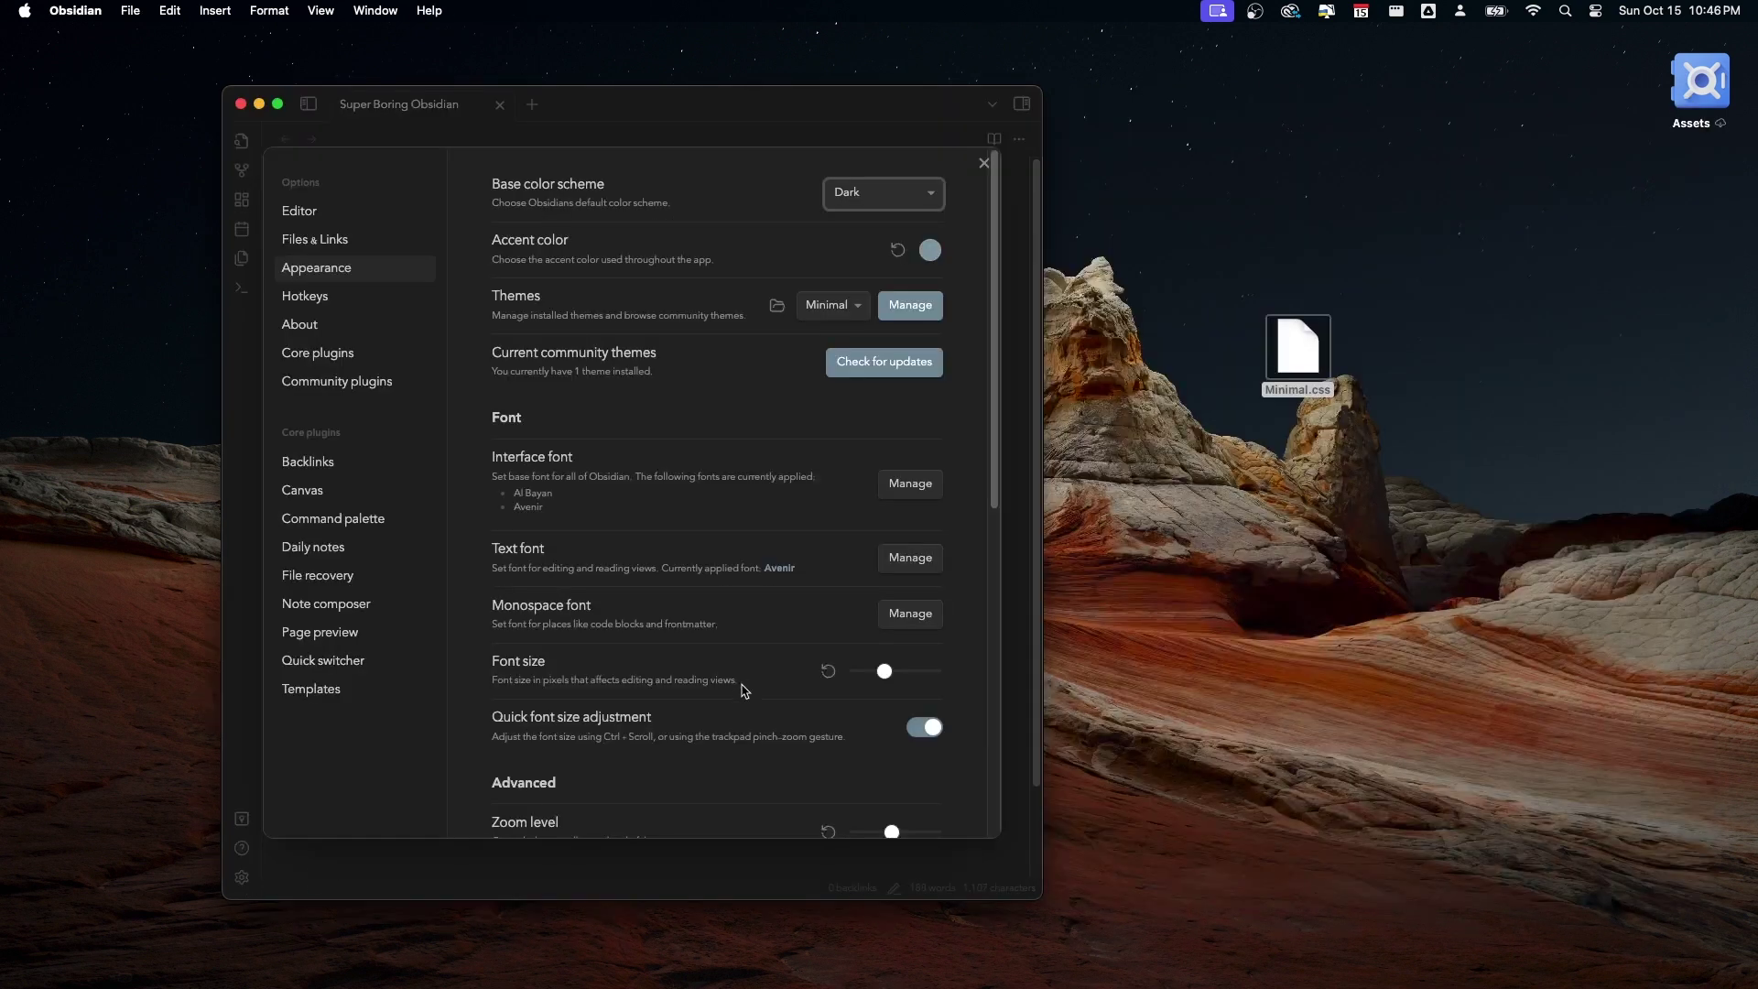
{"action": "scroll", "coordinate": [744, 691], "scroll_direction": "down", "scroll_amount": 10}
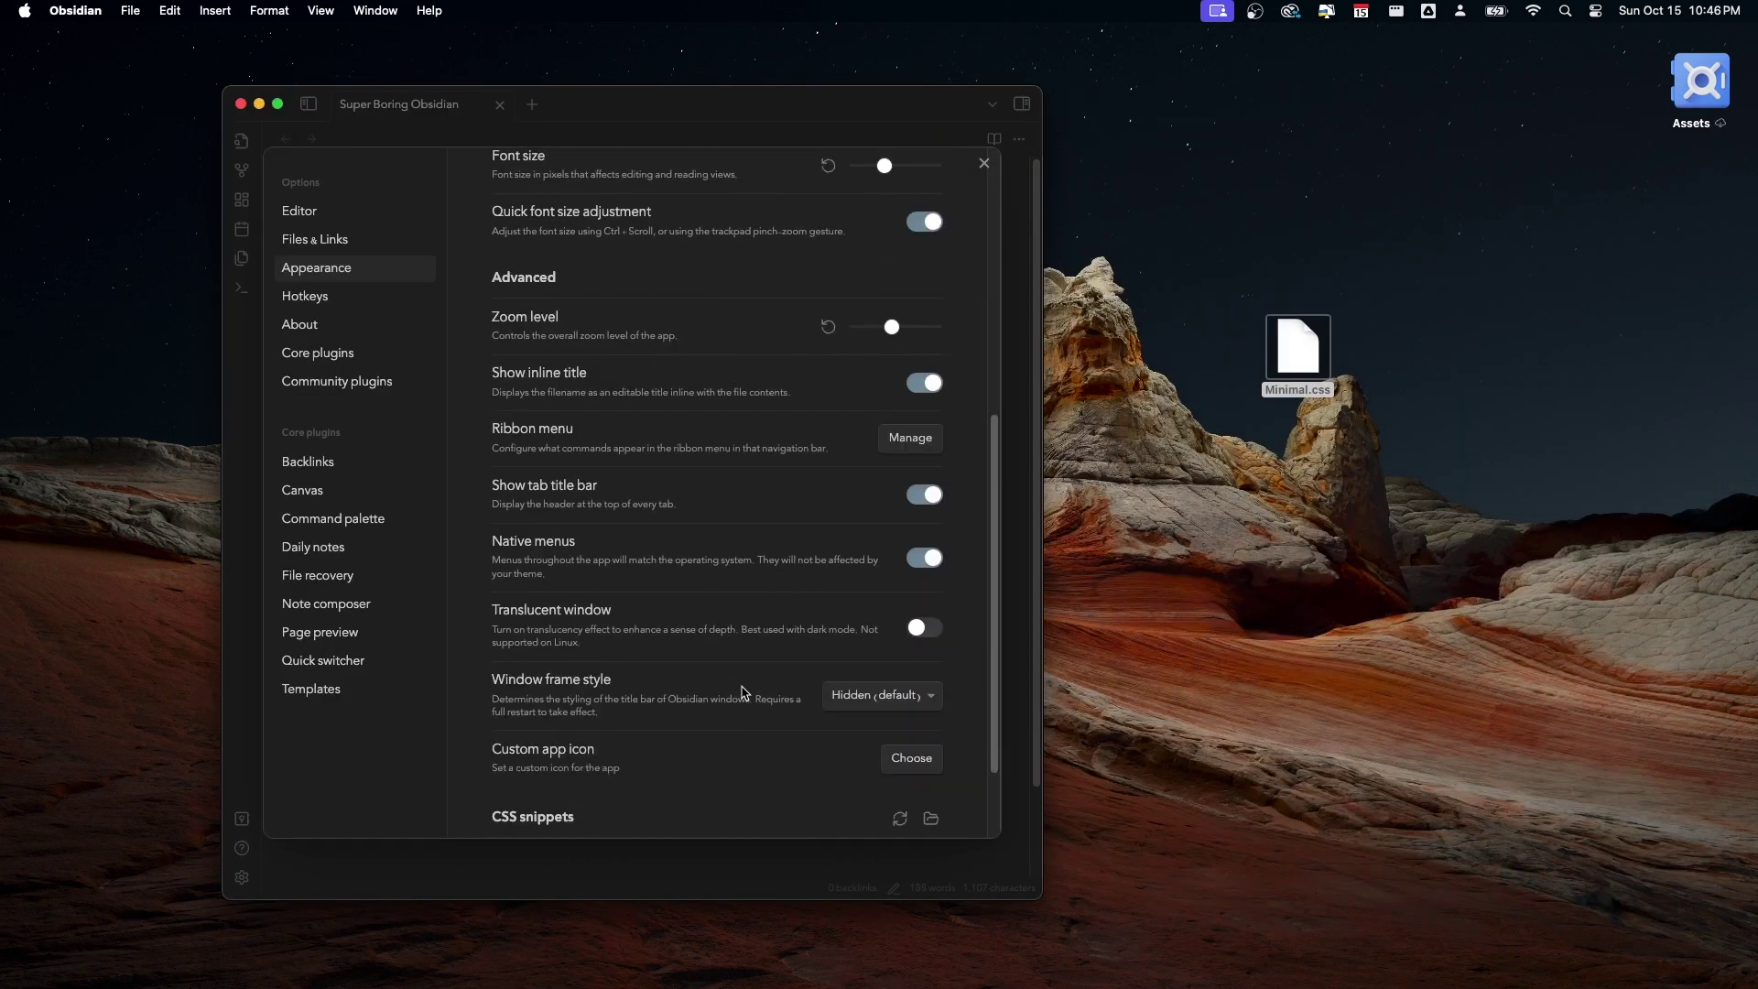
{"action": "scroll", "coordinate": [744, 691], "scroll_direction": "down", "scroll_amount": 3}
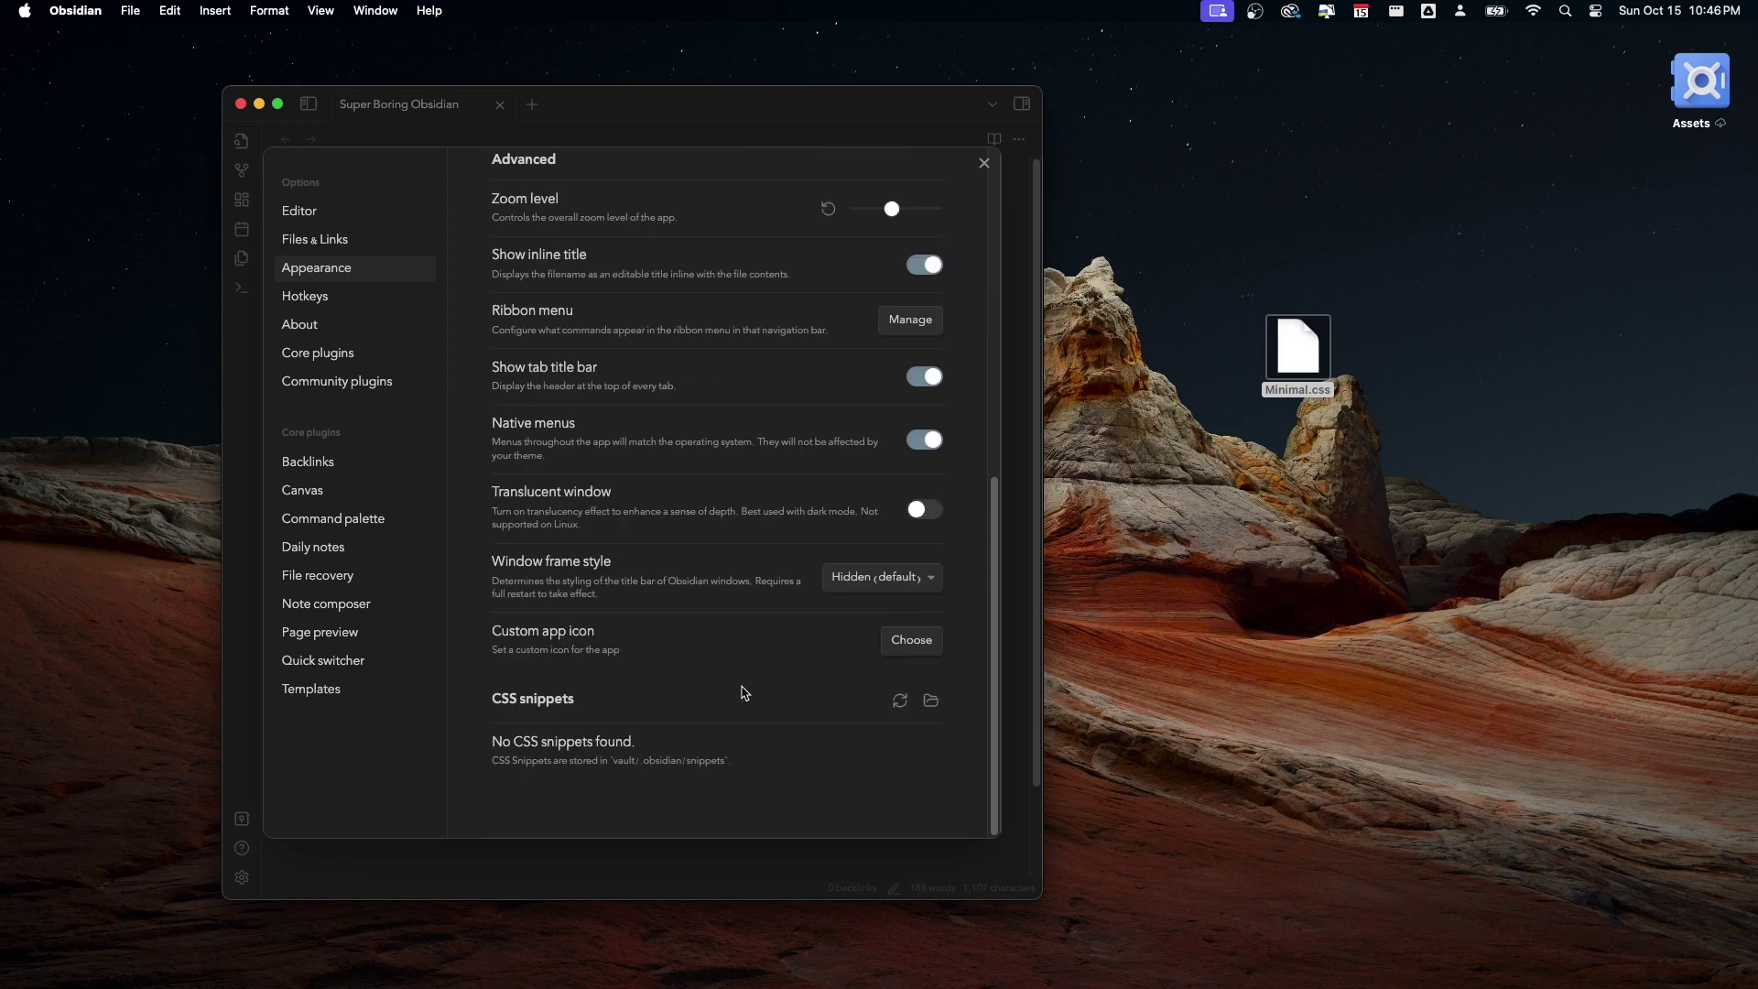
Move Minimal.css into the vault's CSS snippets folder, reload snippets and enable the Minimal snippet
{"action": "left_click", "coordinate": [930, 703]}
{"action": "left_click_drag", "start_coordinate": [1327, 358], "coordinate": [1260, 354]}
{"action": "key", "text": "super+h"}
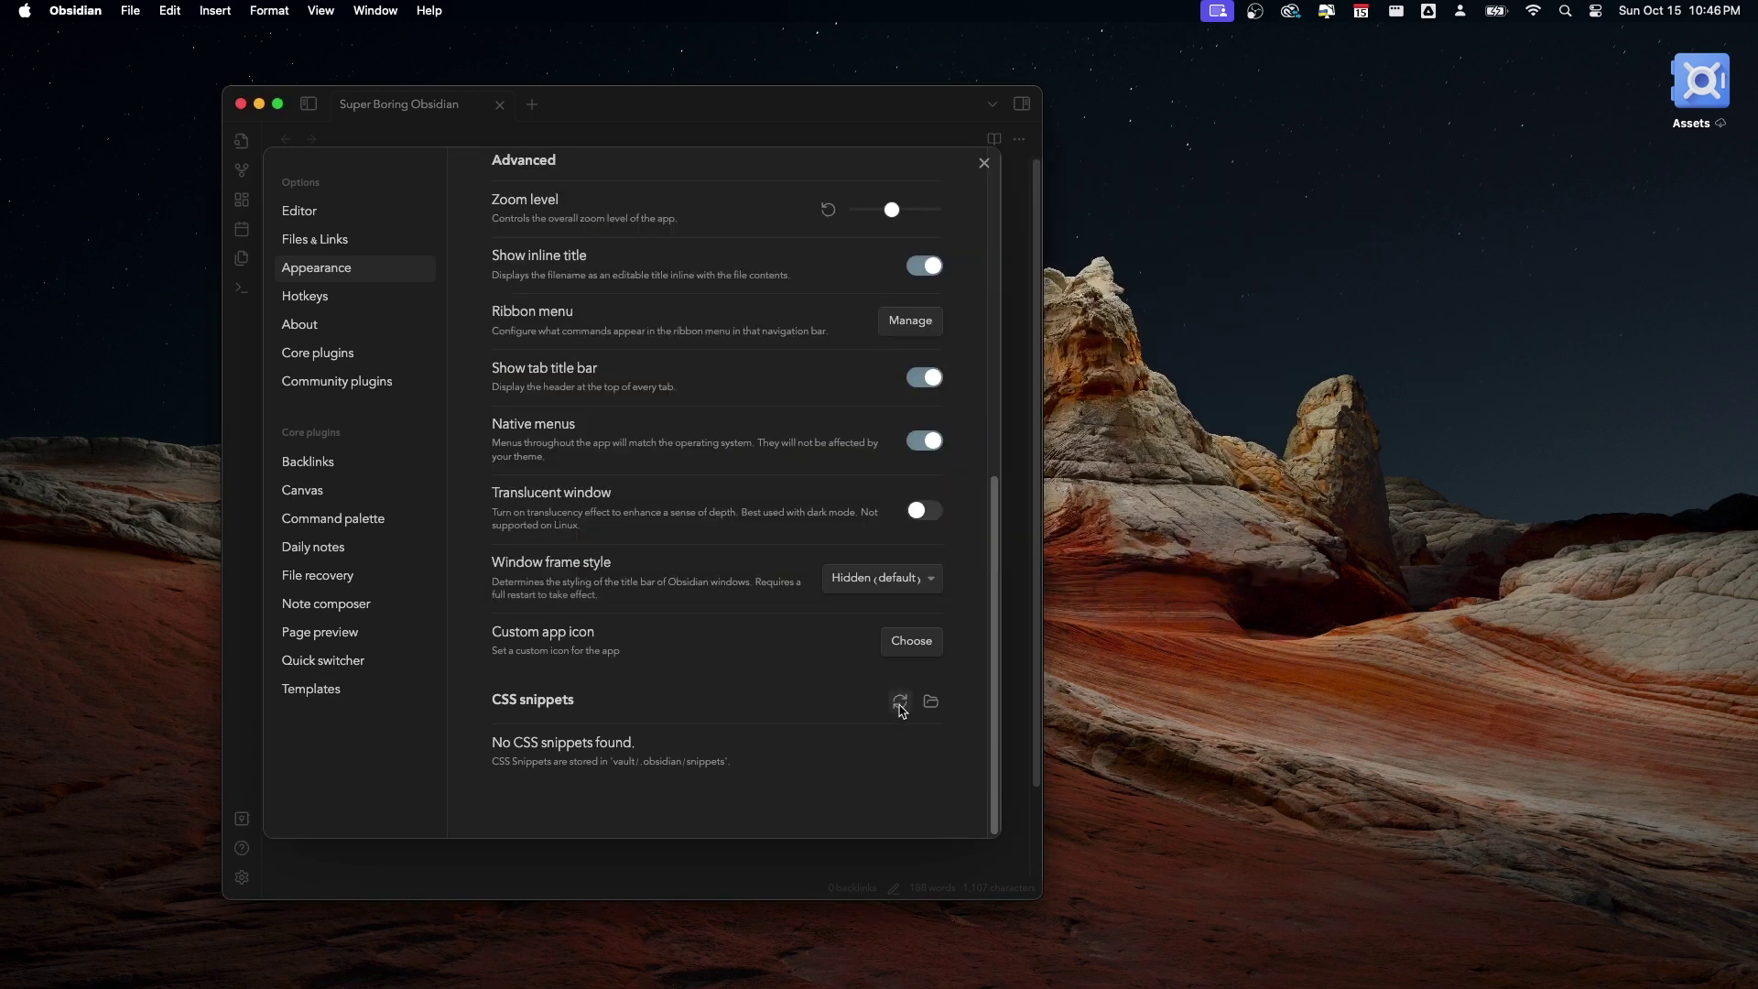
{"action": "left_click", "coordinate": [900, 701]}
{"action": "scroll", "coordinate": [915, 732], "scroll_direction": "down", "scroll_amount": 10}
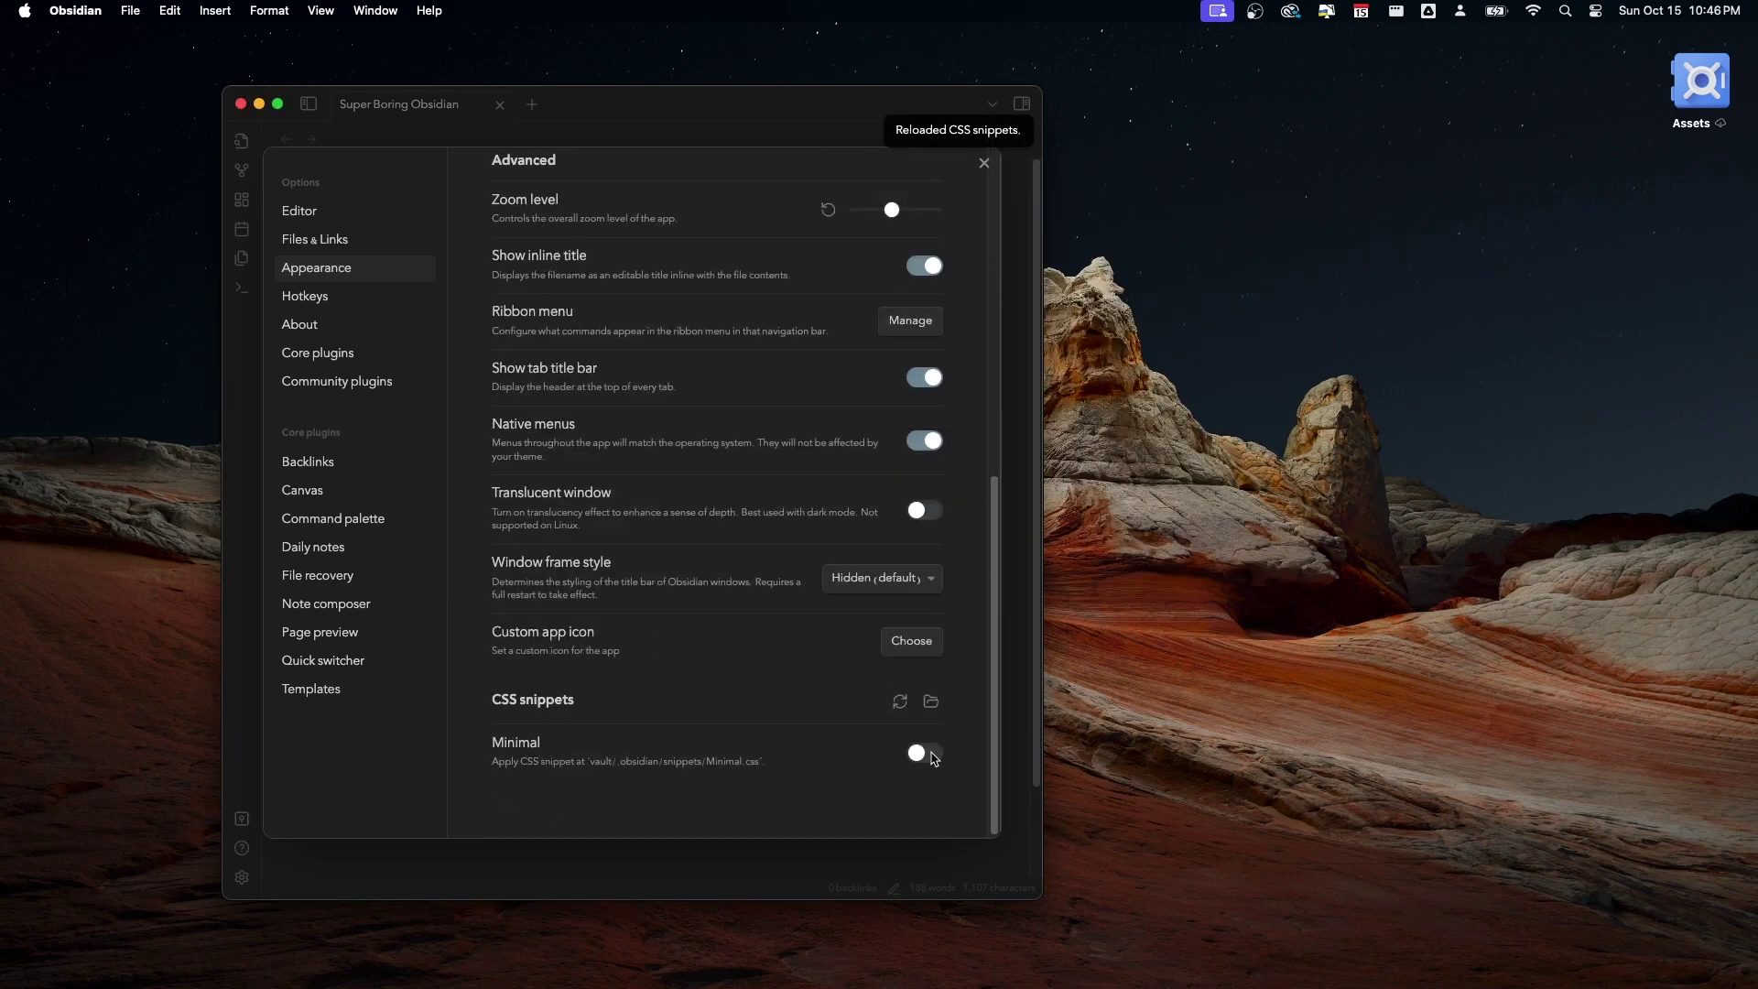
{"action": "left_click", "coordinate": [932, 755]}
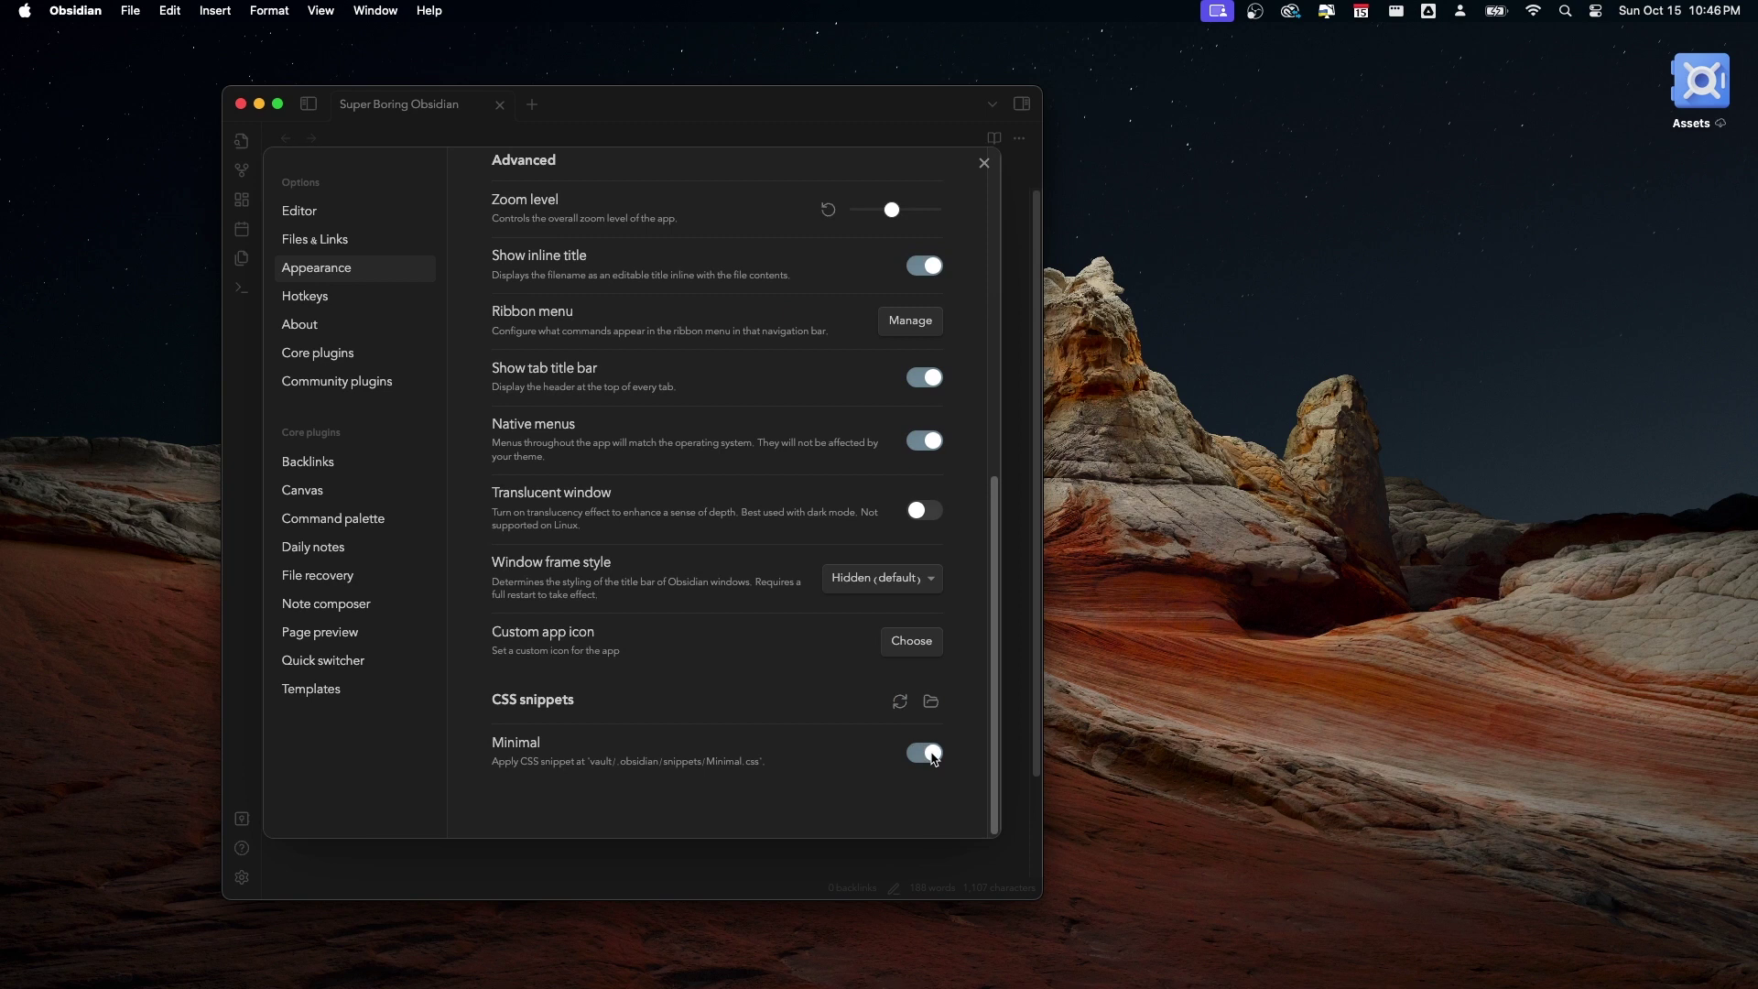
{"action": "left_click", "coordinate": [1033, 742]}
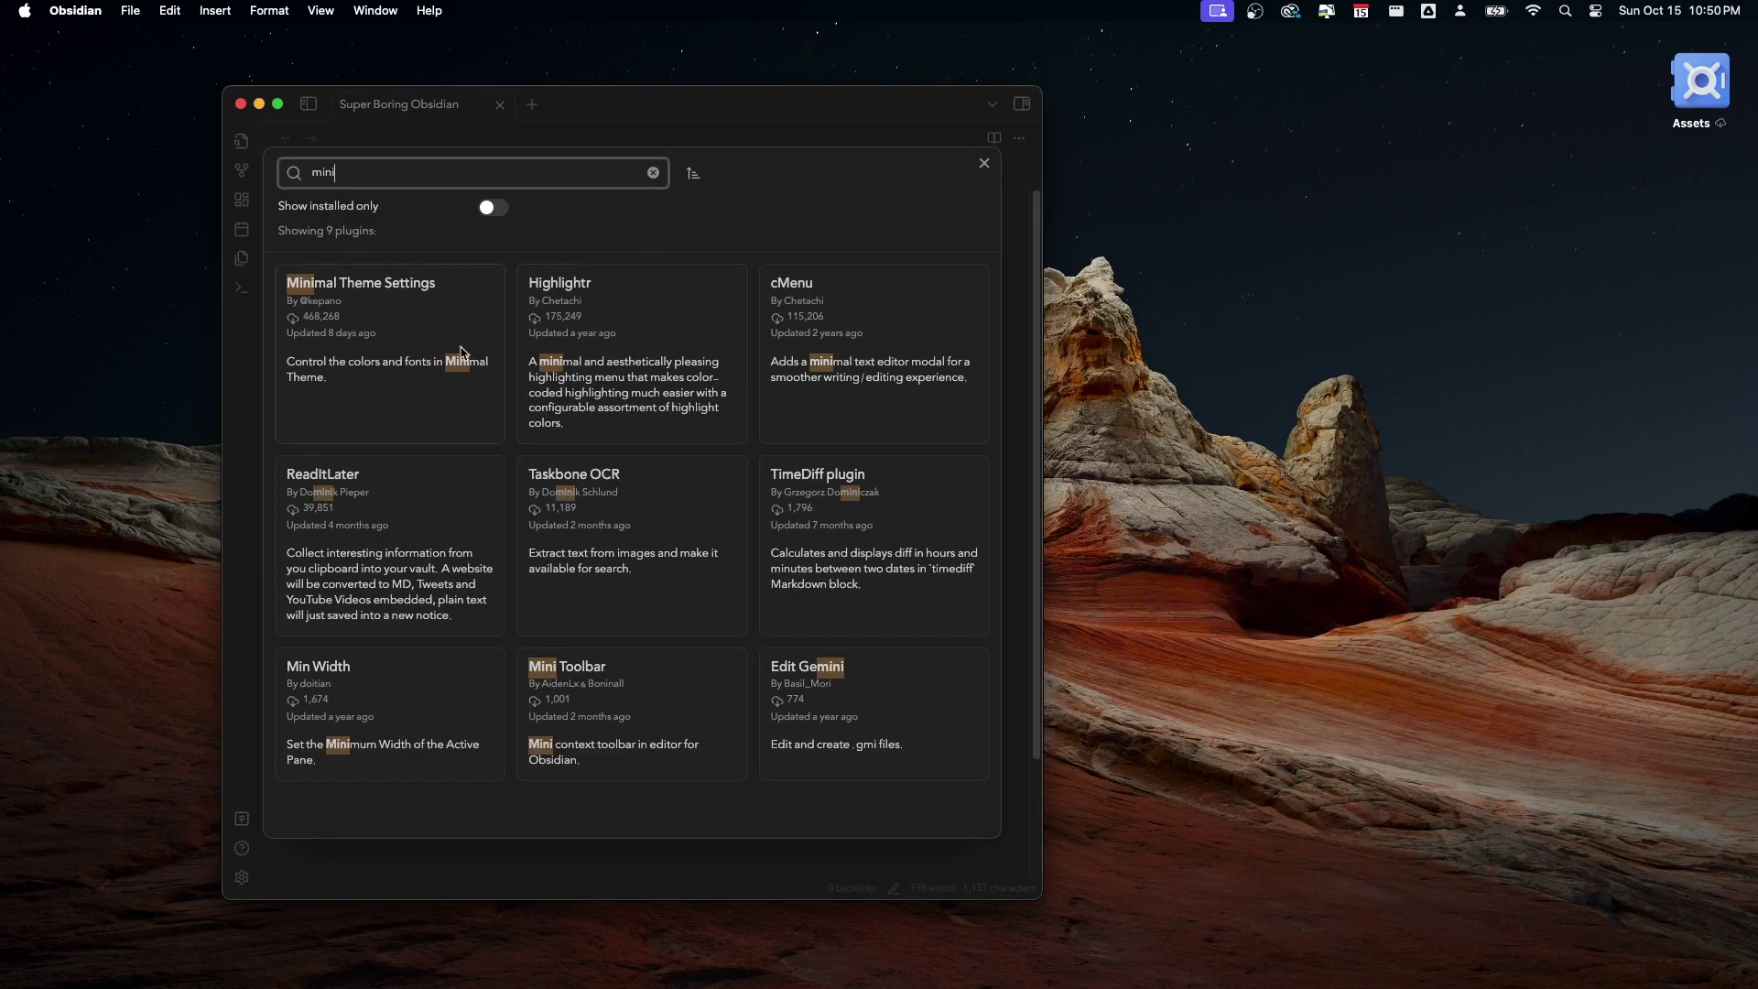
Install and enable the Minimal Theme Settings plugin
{"action": "left_click", "coordinate": [462, 353]}
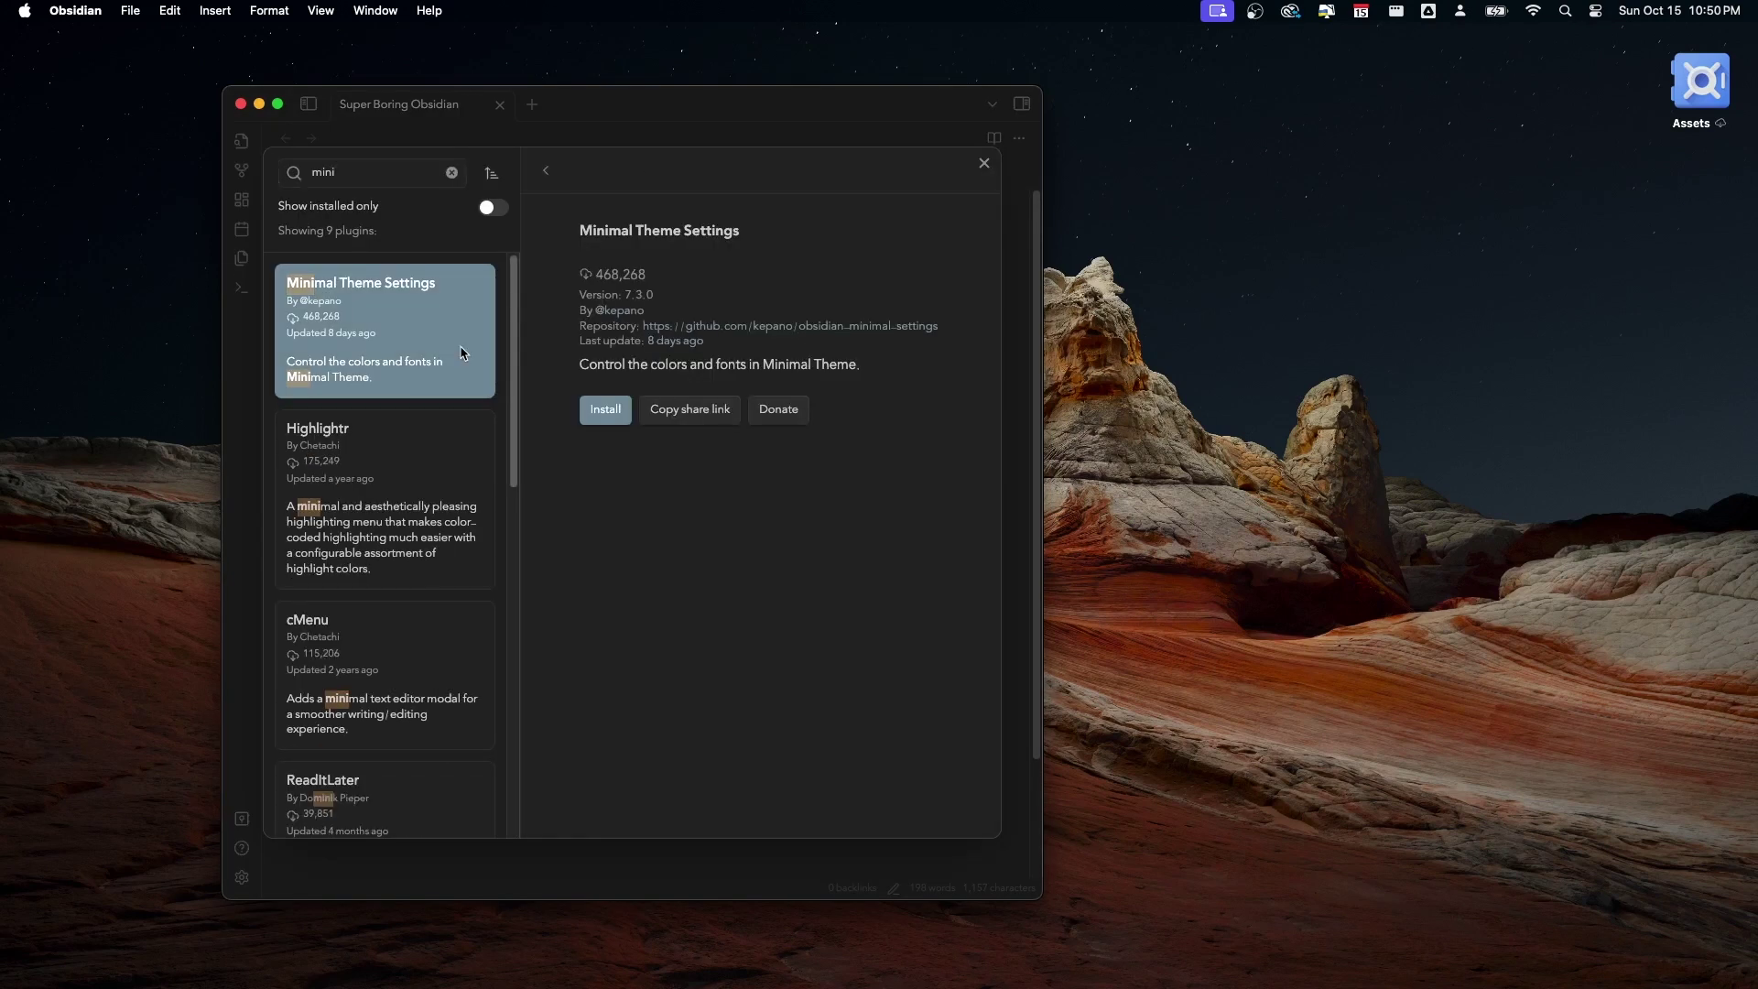
{"action": "left_click", "coordinate": [616, 425]}
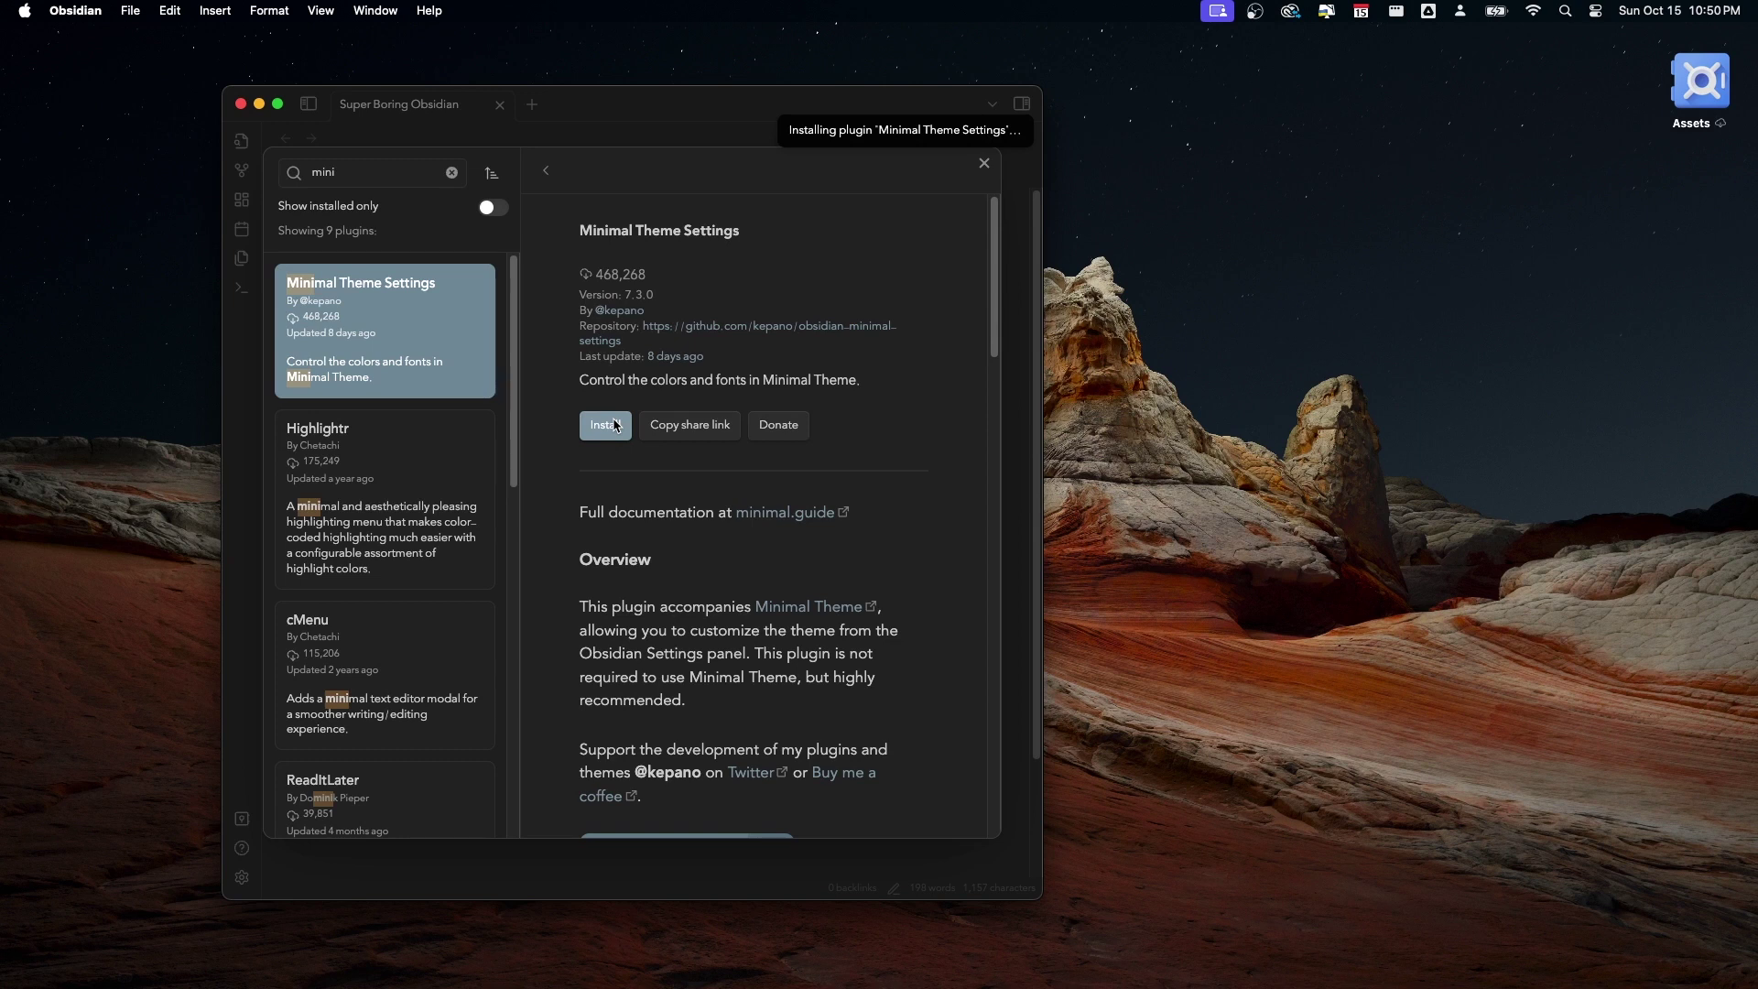
{"action": "left_click", "coordinate": [616, 429]}
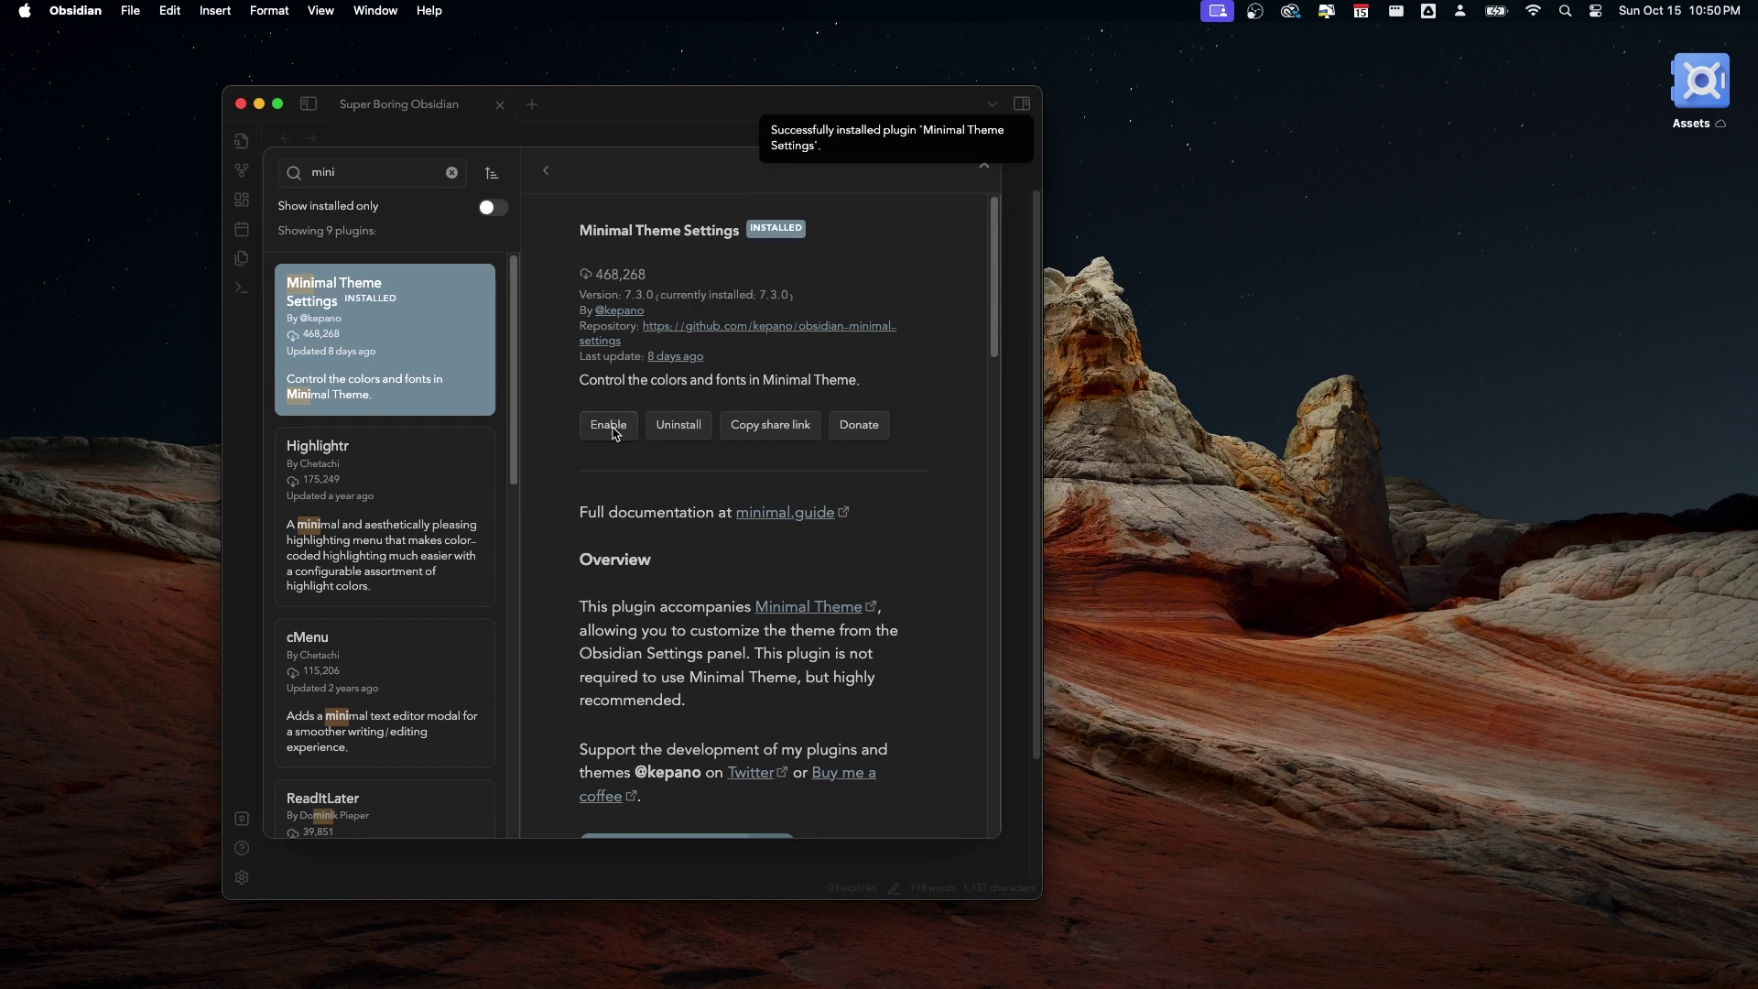
Switch on Focus mode in Minimal Theme Settings' Features, hiding the tab and status bars
{"action": "left_click", "coordinate": [612, 426]}
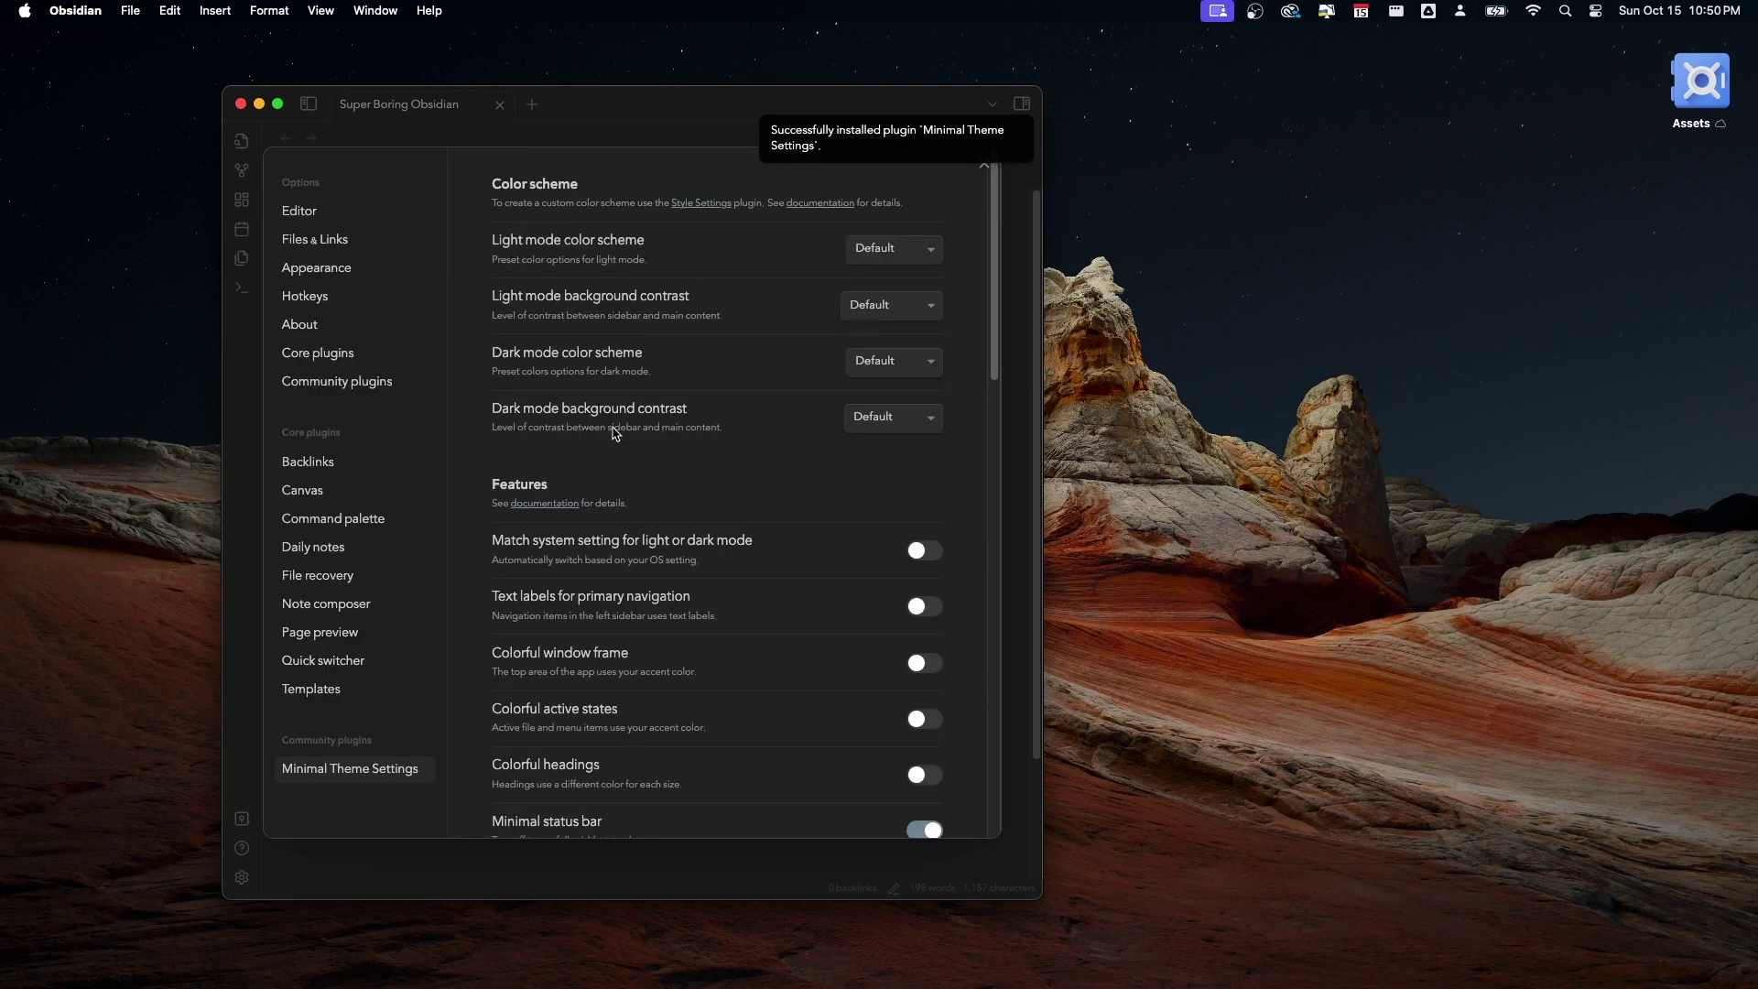
{"action": "scroll", "coordinate": [798, 565], "scroll_direction": "down", "scroll_amount": 5}
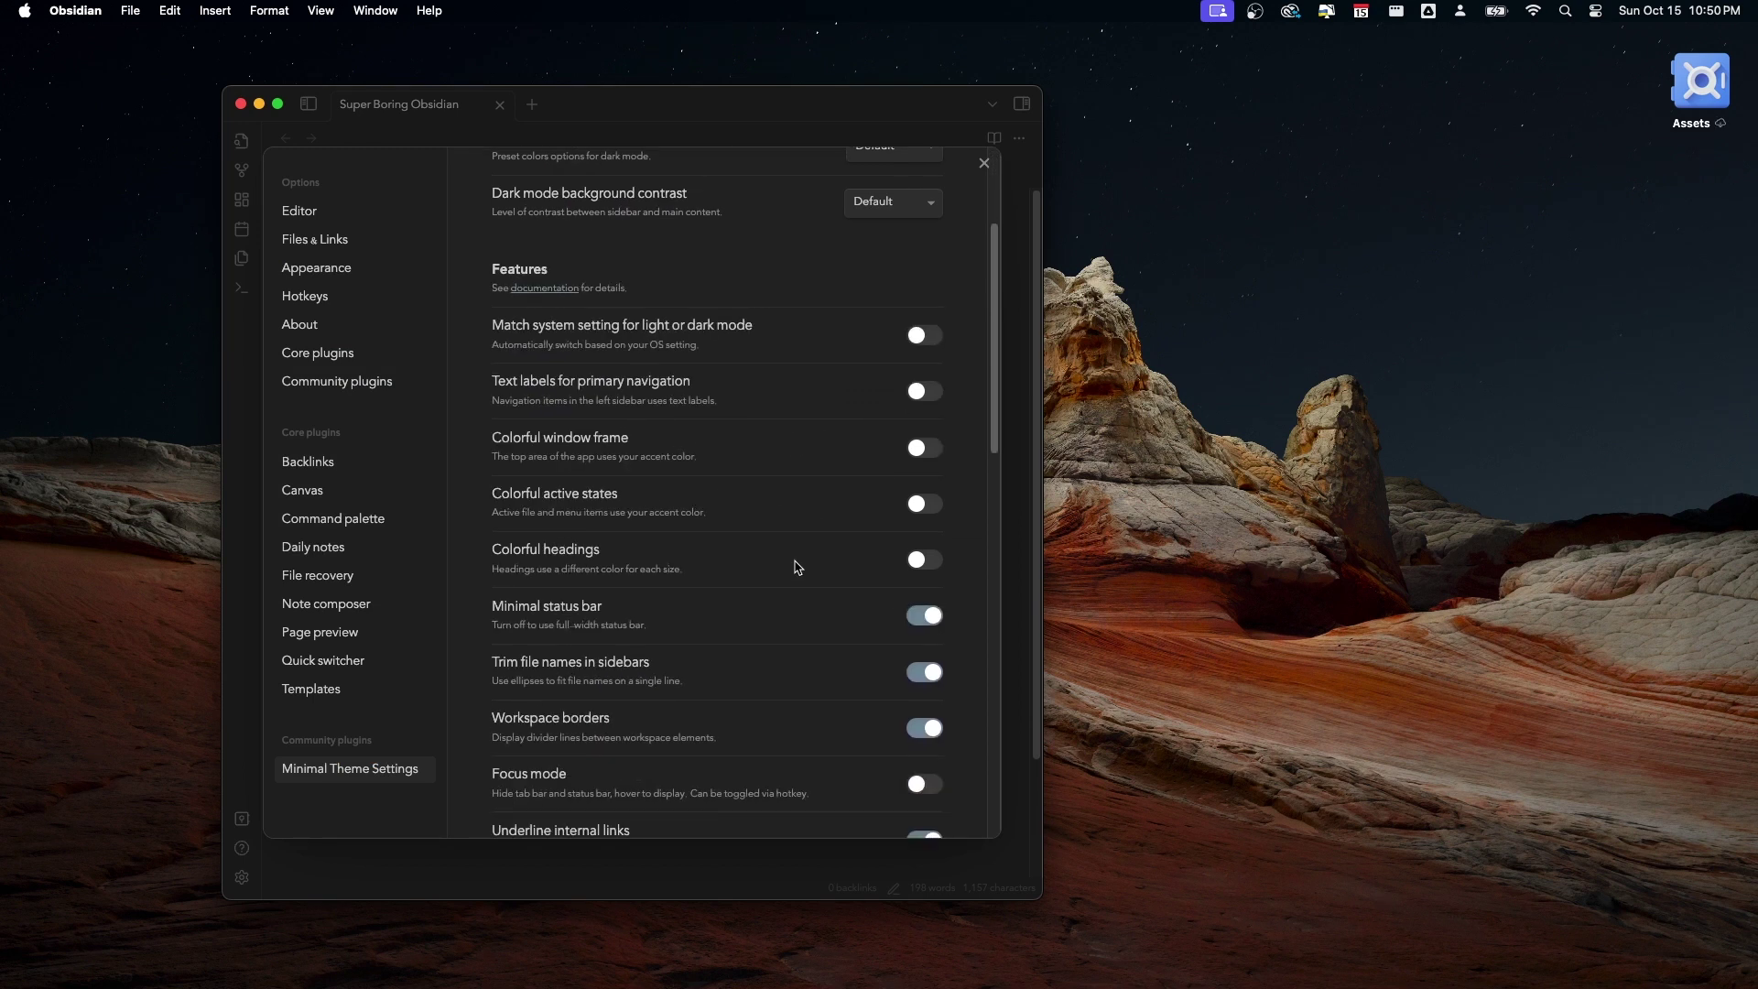
{"action": "scroll", "coordinate": [798, 565], "scroll_direction": "down", "scroll_amount": 4}
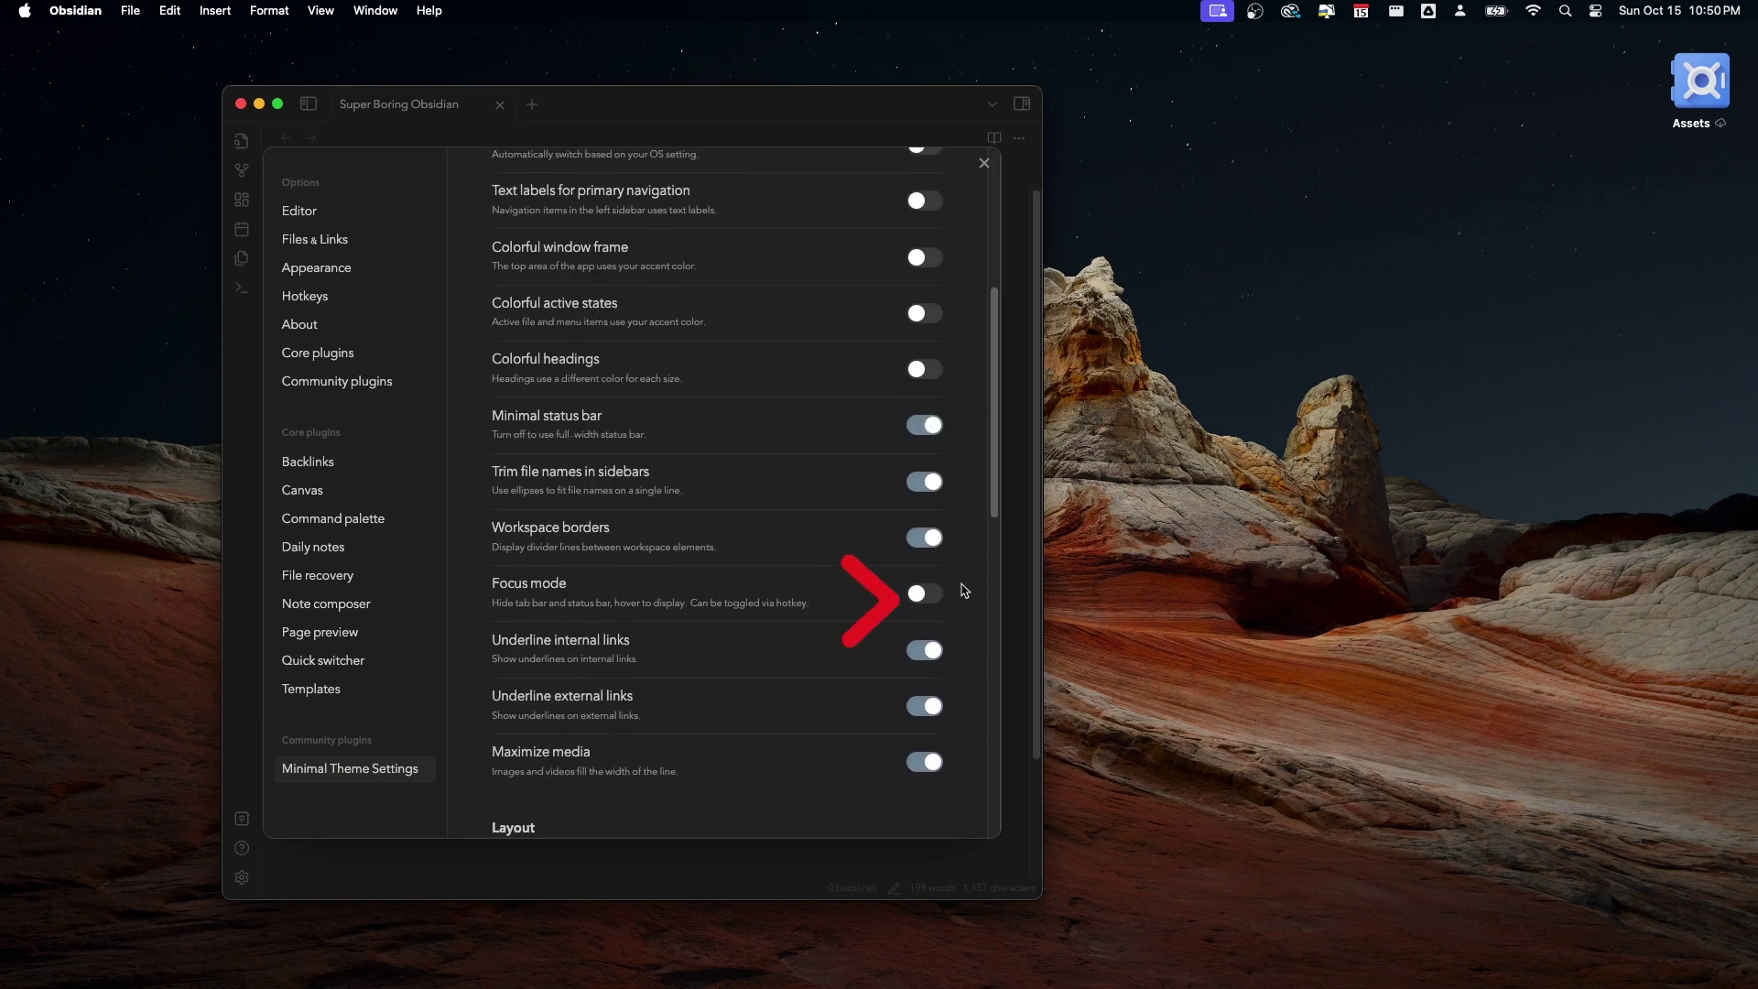
{"action": "left_click", "coordinate": [933, 593]}
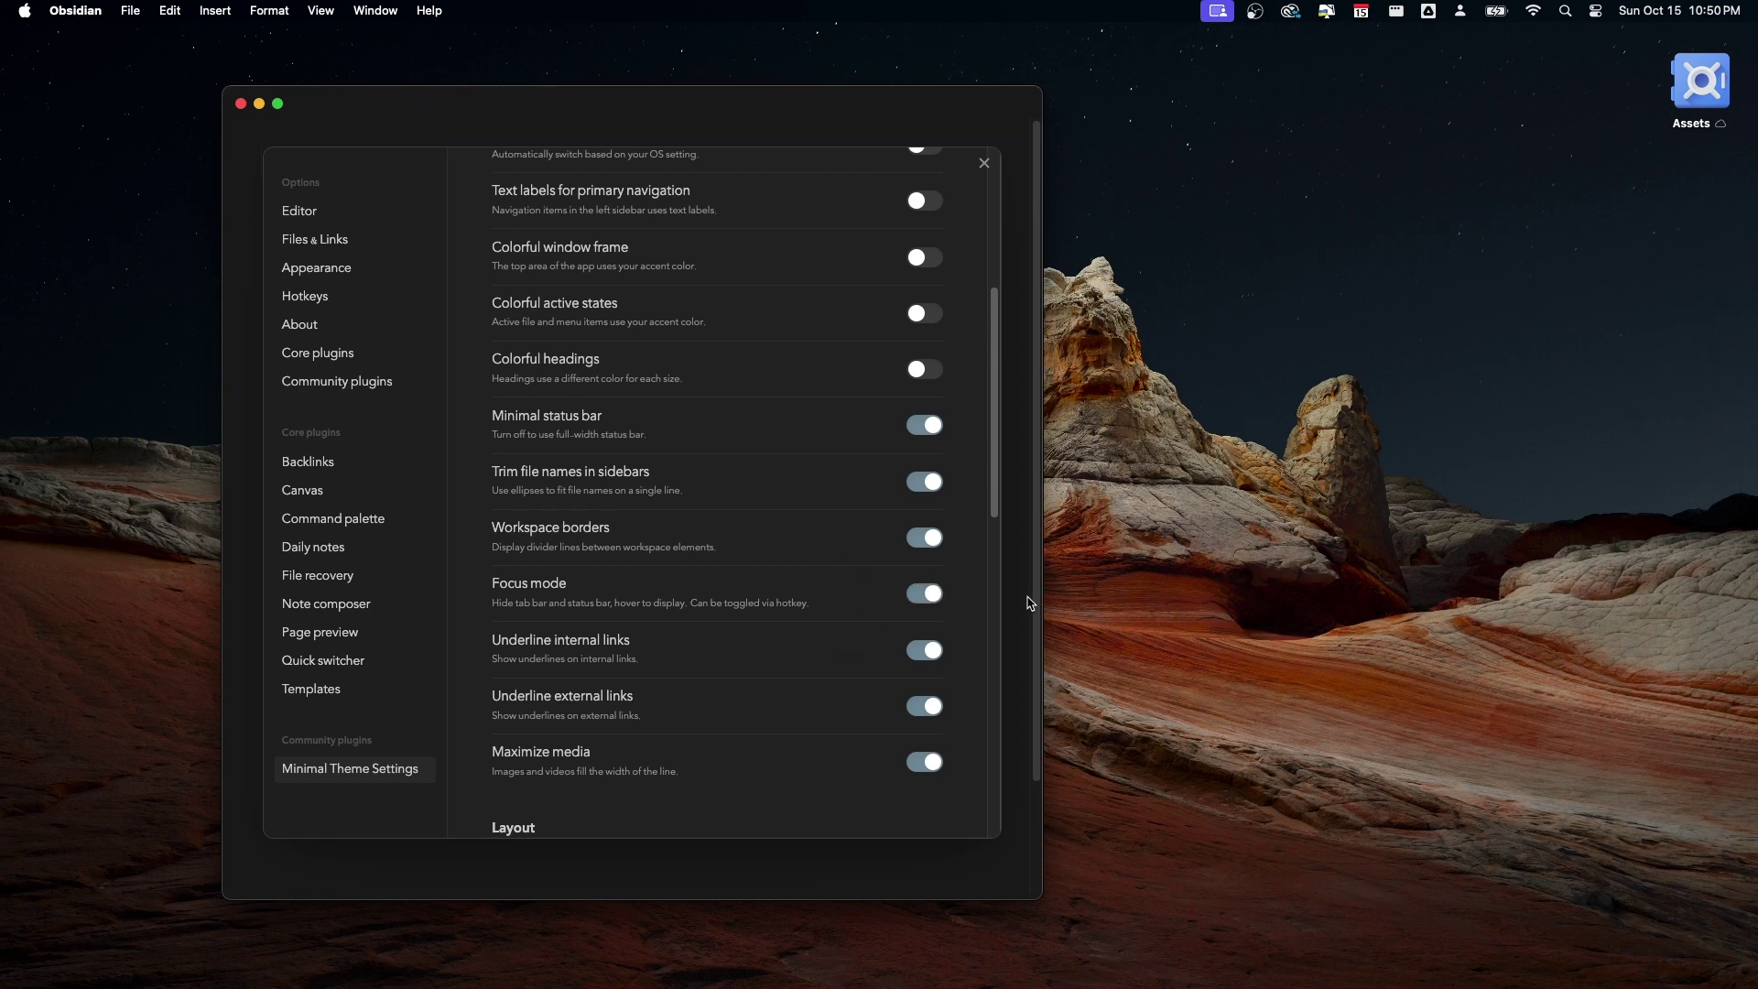
{"action": "left_click", "coordinate": [1030, 602]}
Make the Super Boring Obsidian note window much narrower
{"action": "mouse_move", "coordinate": [529, 95]}
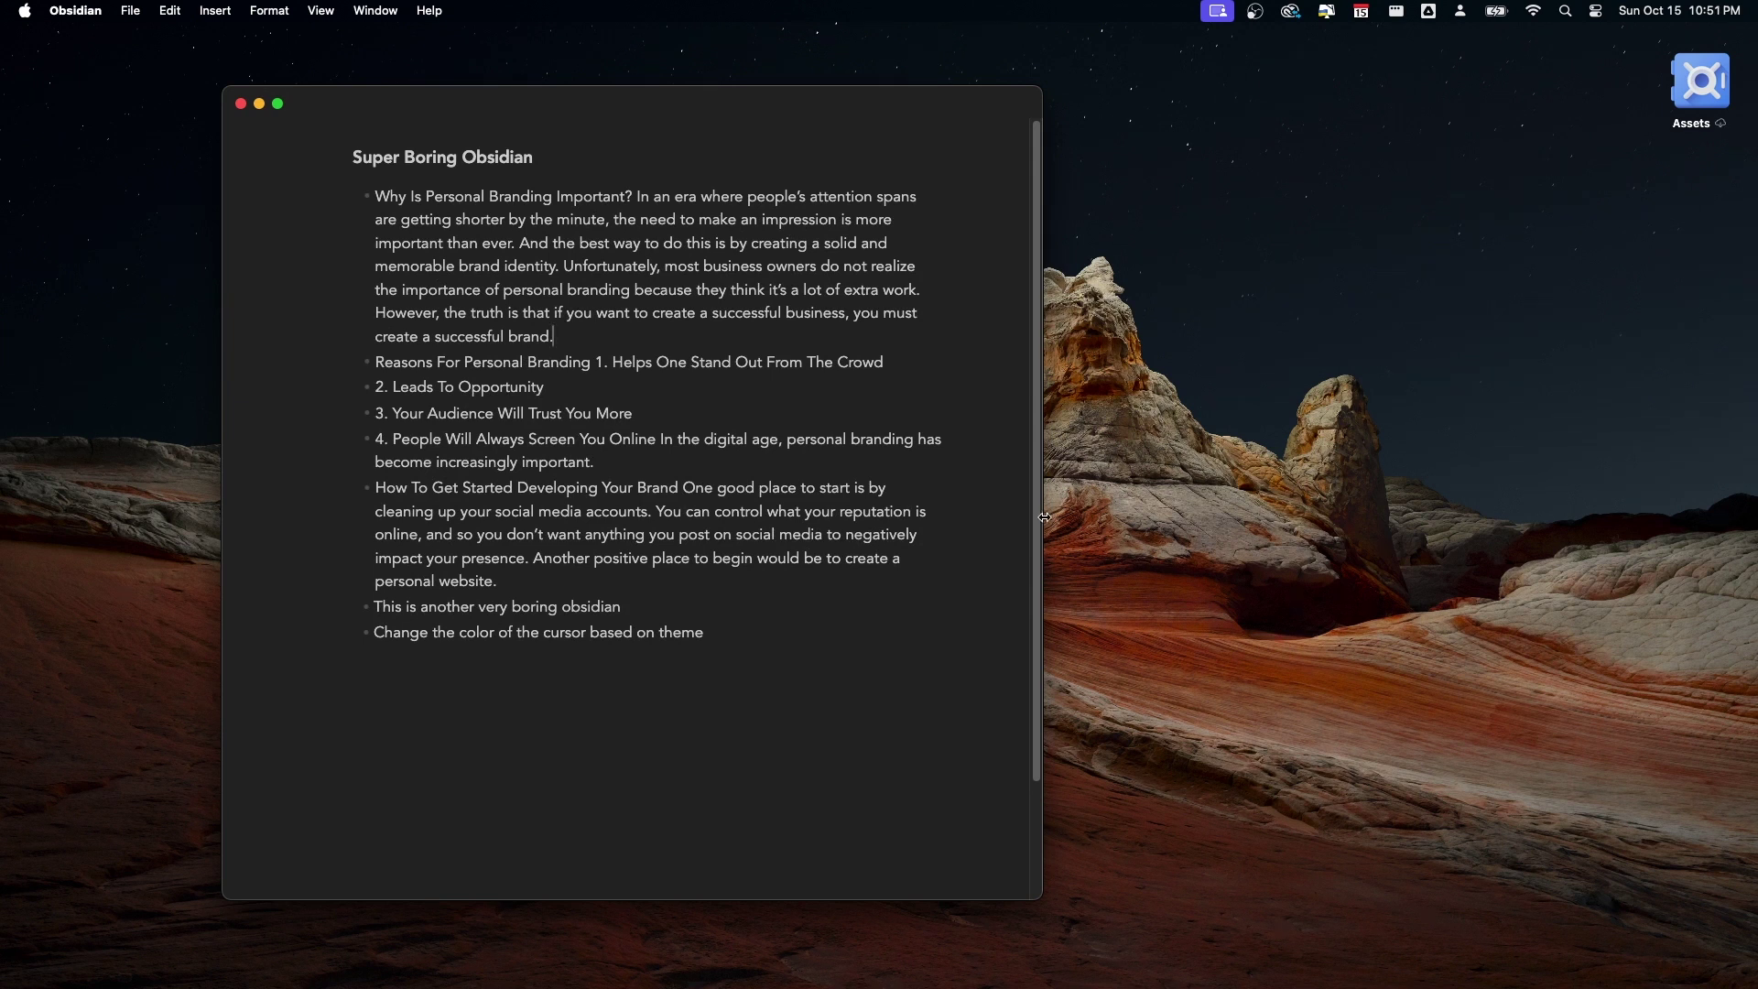
{"action": "left_click_drag", "start_coordinate": [1044, 516], "coordinate": [502, 481]}
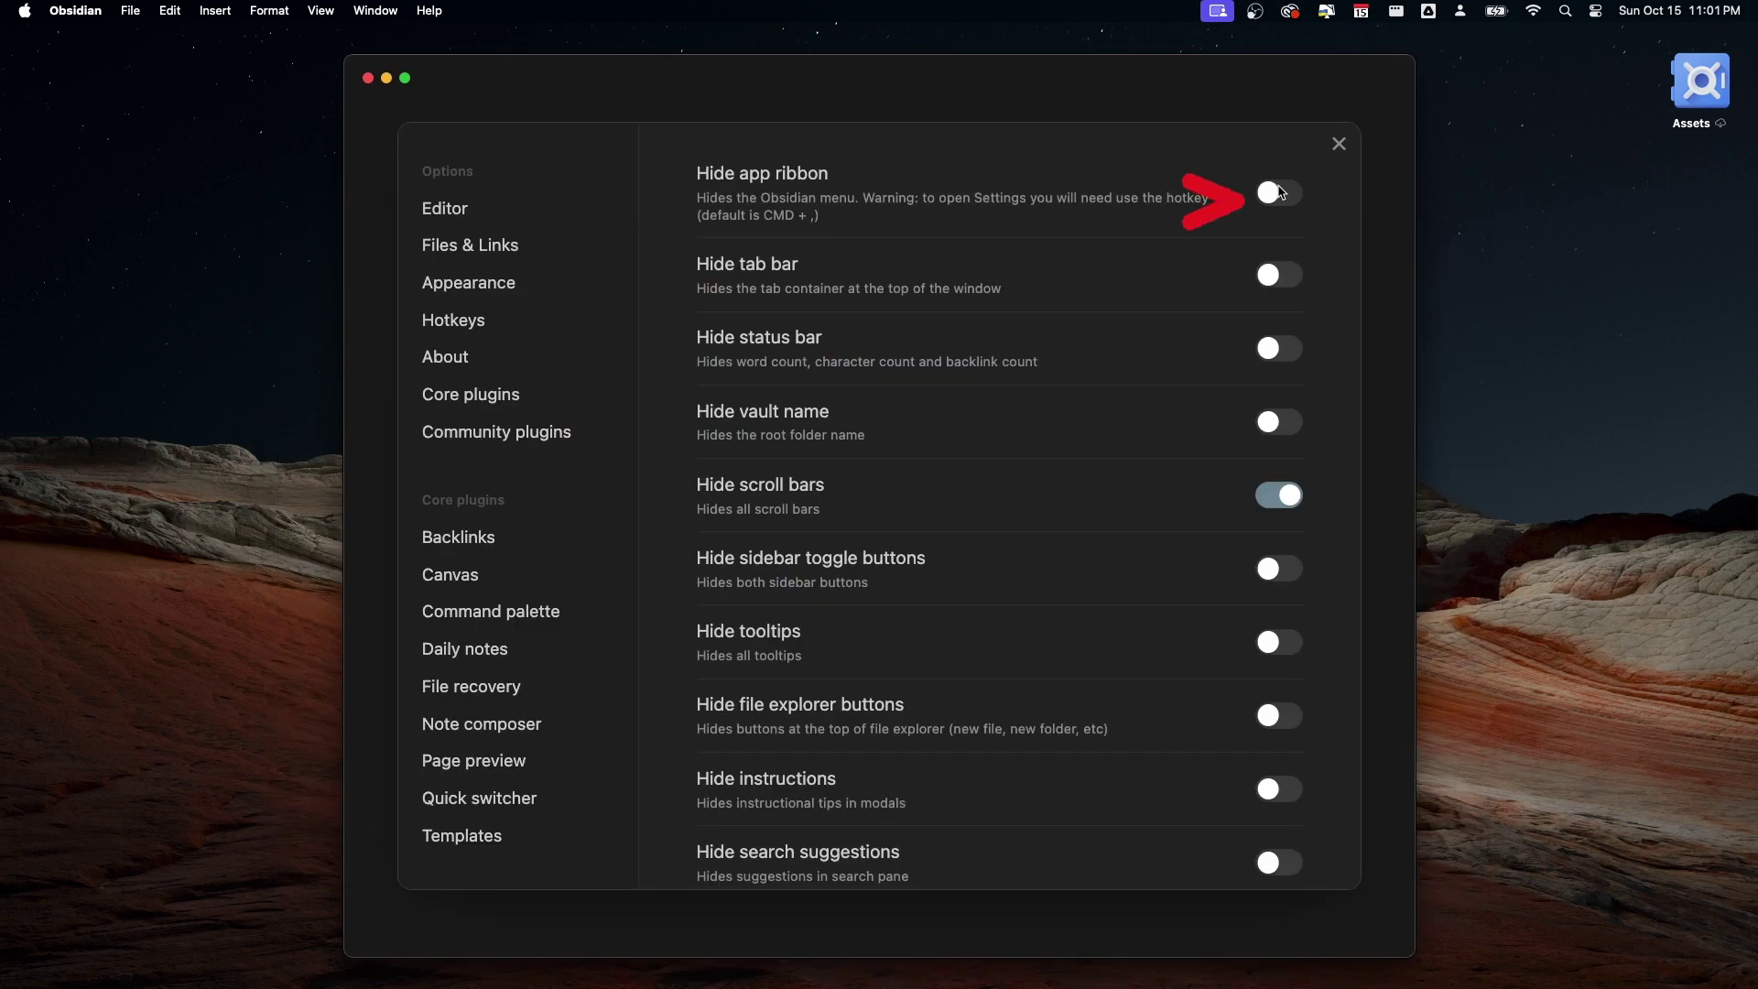
Hide the app ribbon in Hider settings, narrow the note window and center it on screen
{"action": "left_click", "coordinate": [1280, 192]}
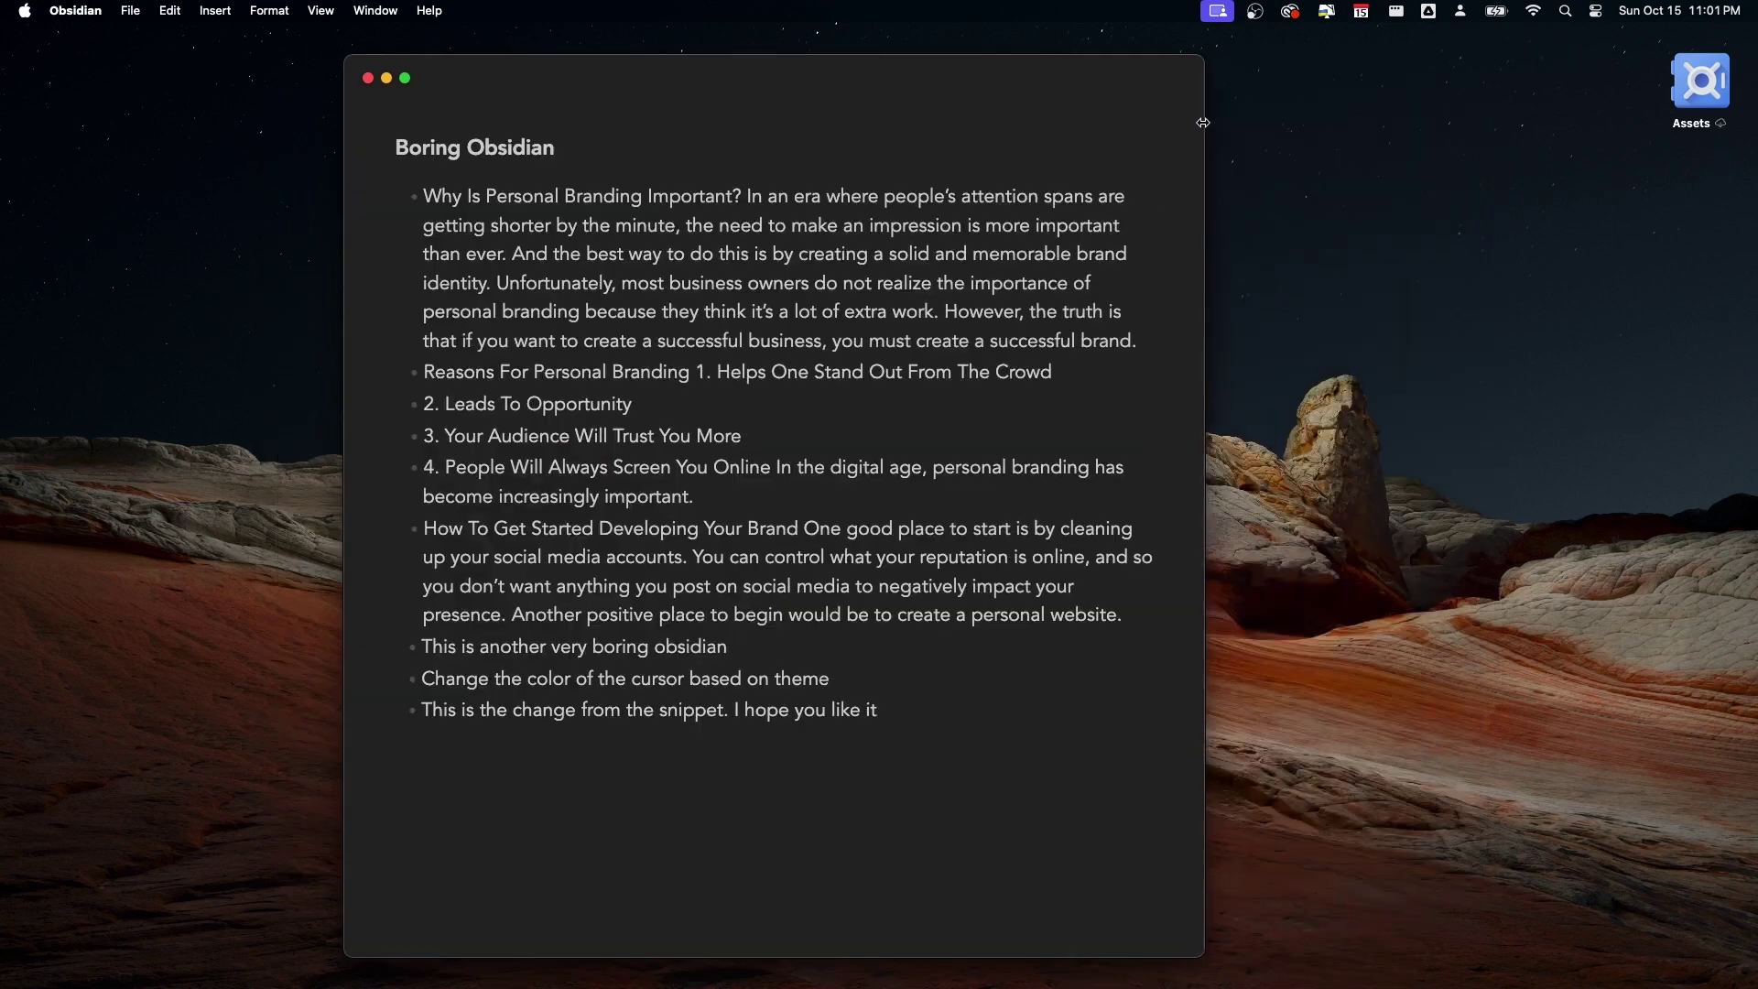
{"action": "left_click_drag", "start_coordinate": [1205, 135], "coordinate": [844, 134]}
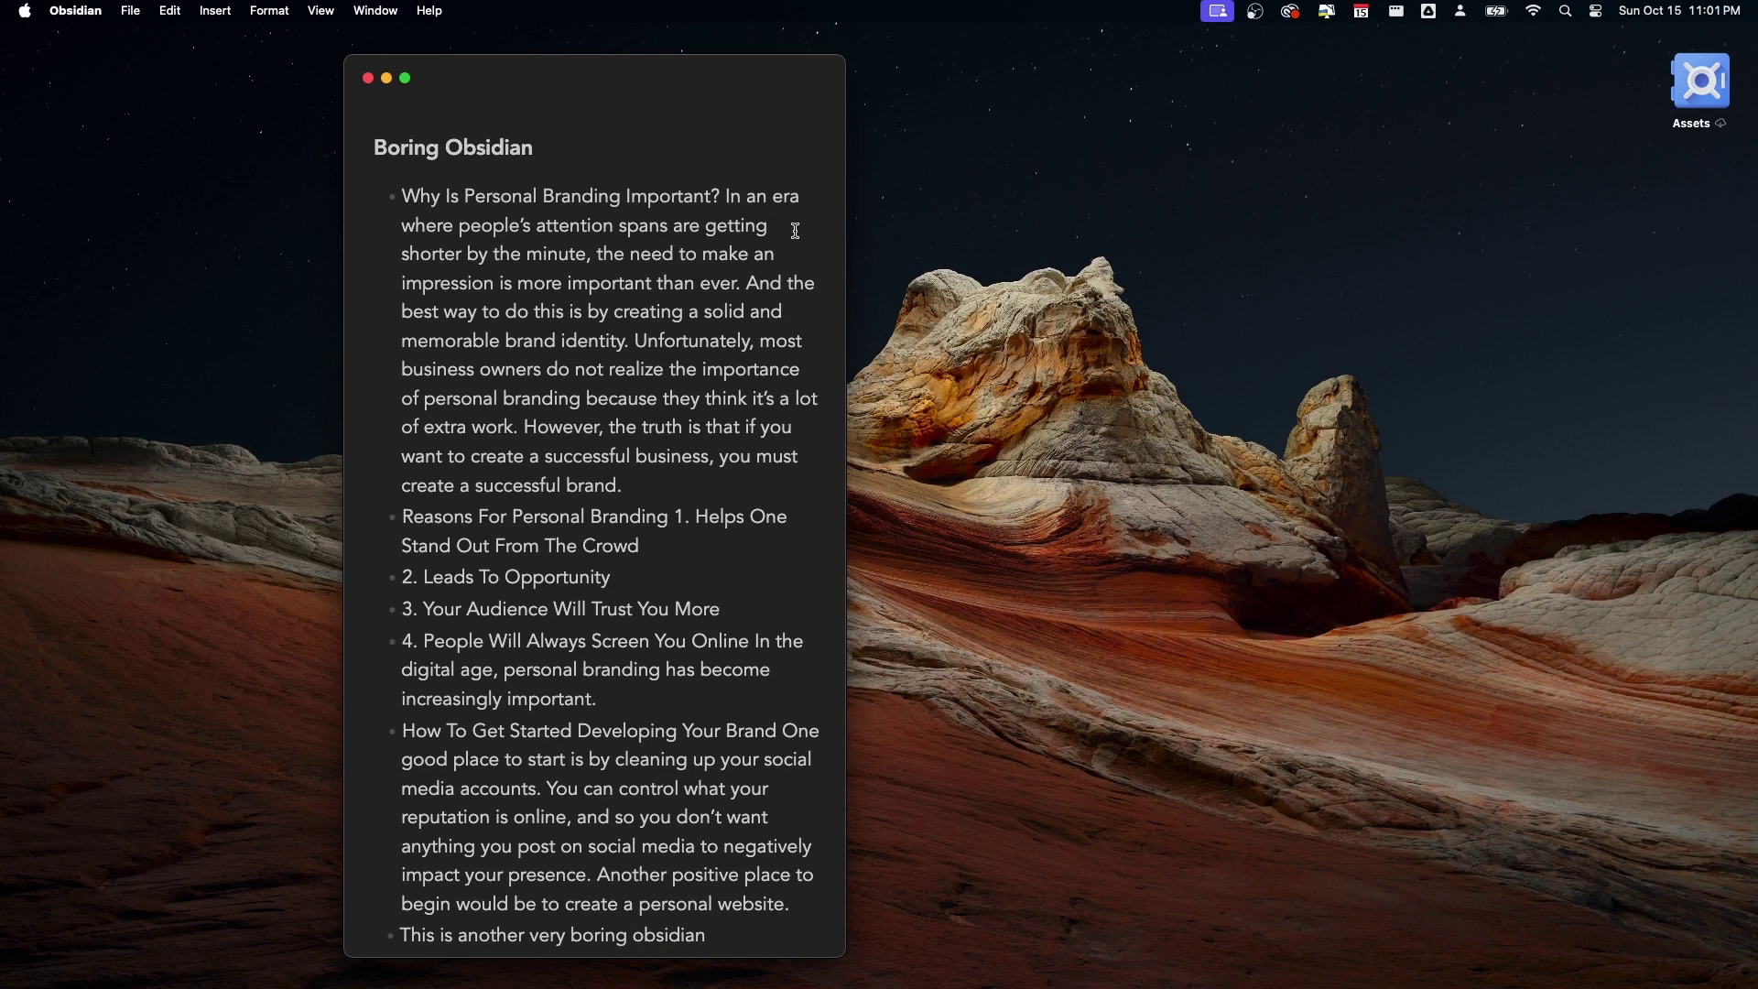
{"action": "key", "text": "ctrl+alt+c"}
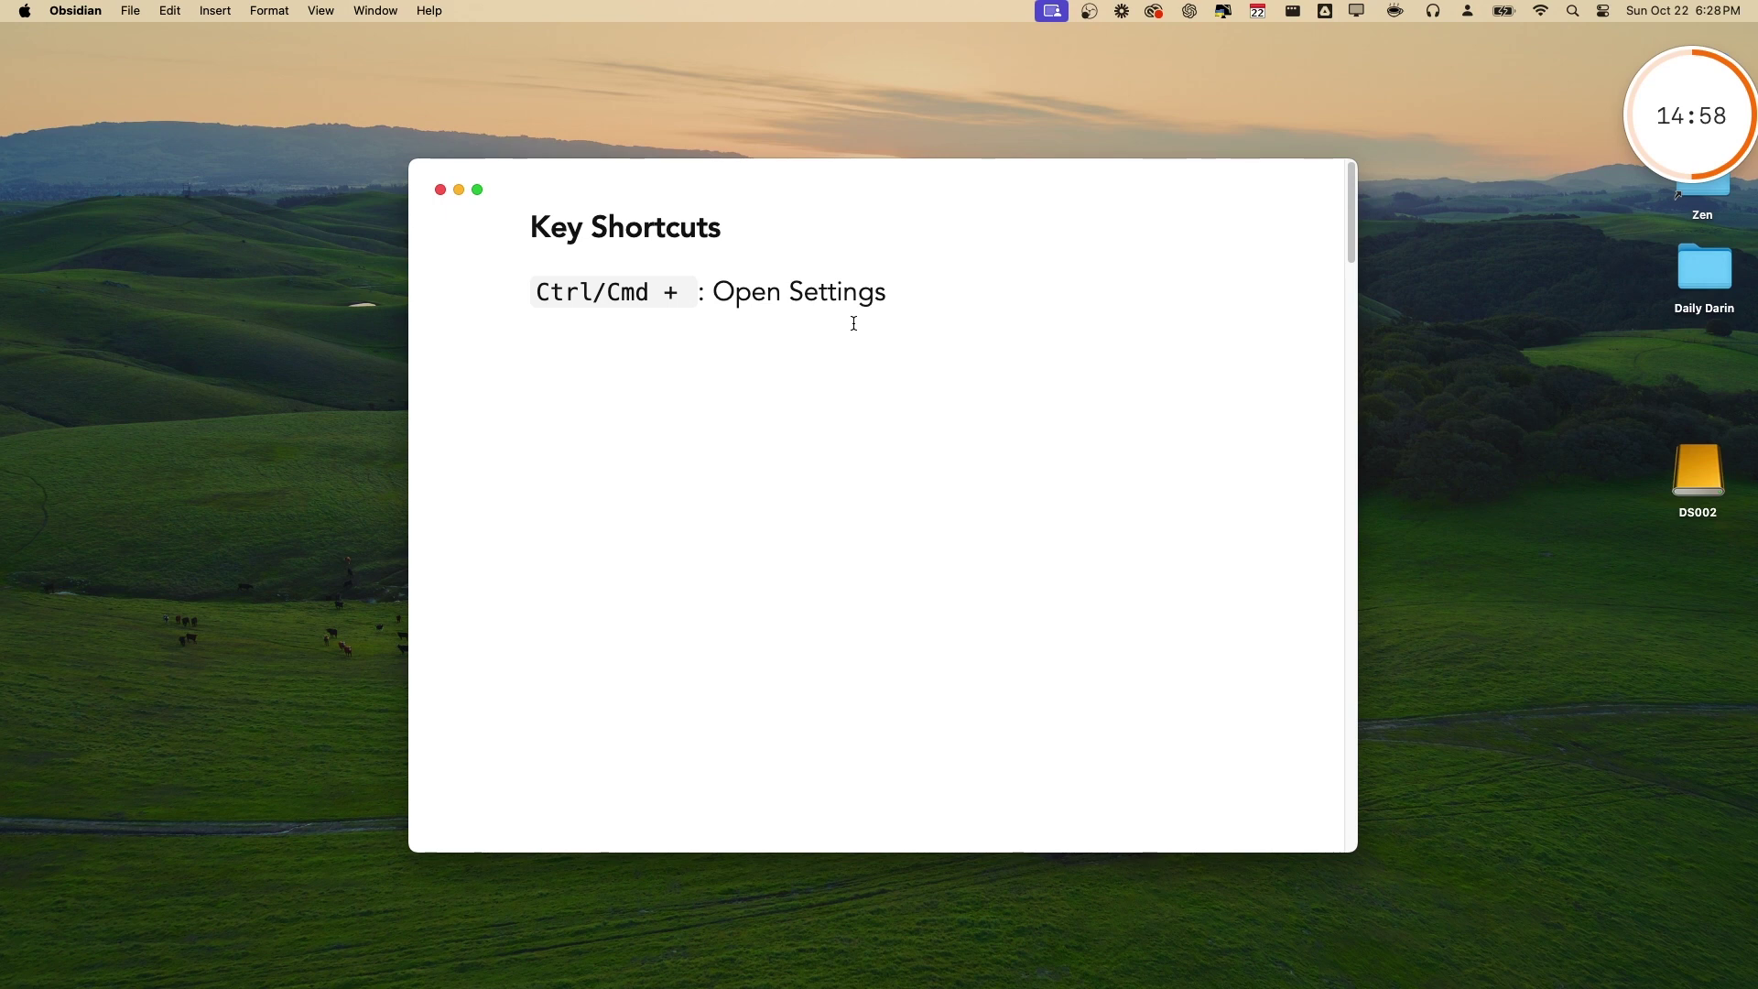
Add 'Ctrl/Cmd + P: Open the quick switcher to find and open notes.' to the Key Shortcuts note
{"action": "type", "text": "Ctrl/Cmd + P: Open the quick switcher to find and open notes."}
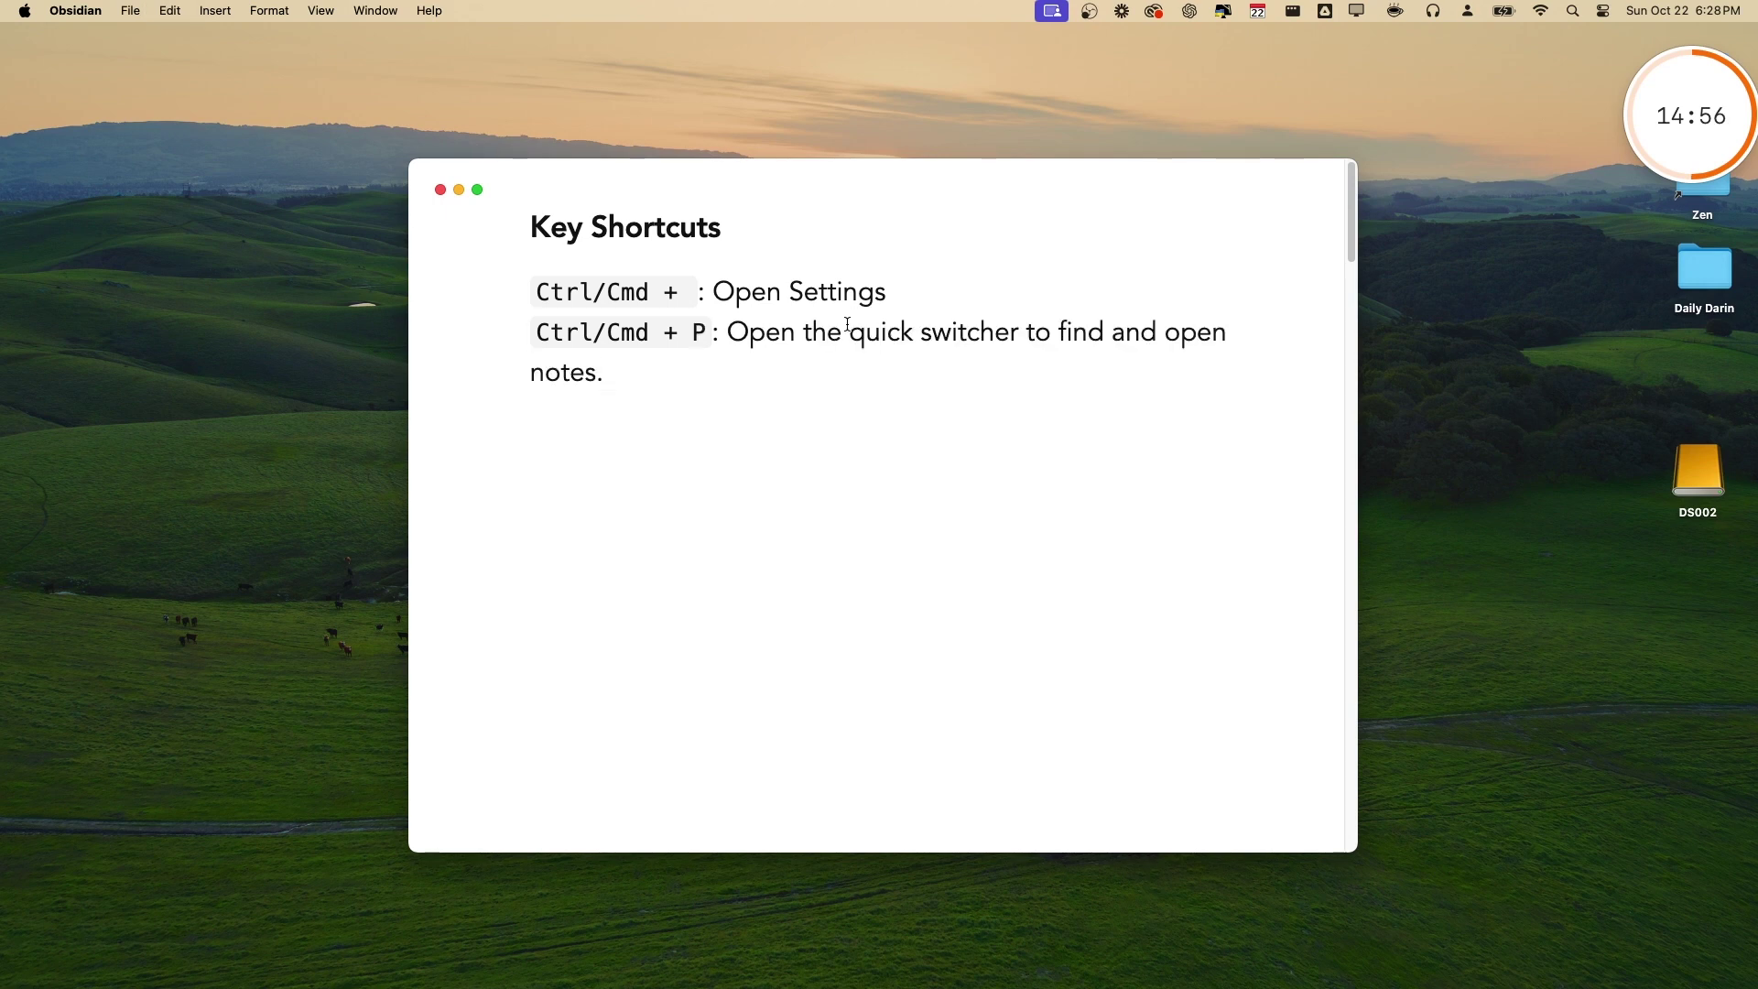
{"action": "key", "text": "super+p"}
Search for and install the Style Settings community plugin
{"action": "type", "text": "sett"}
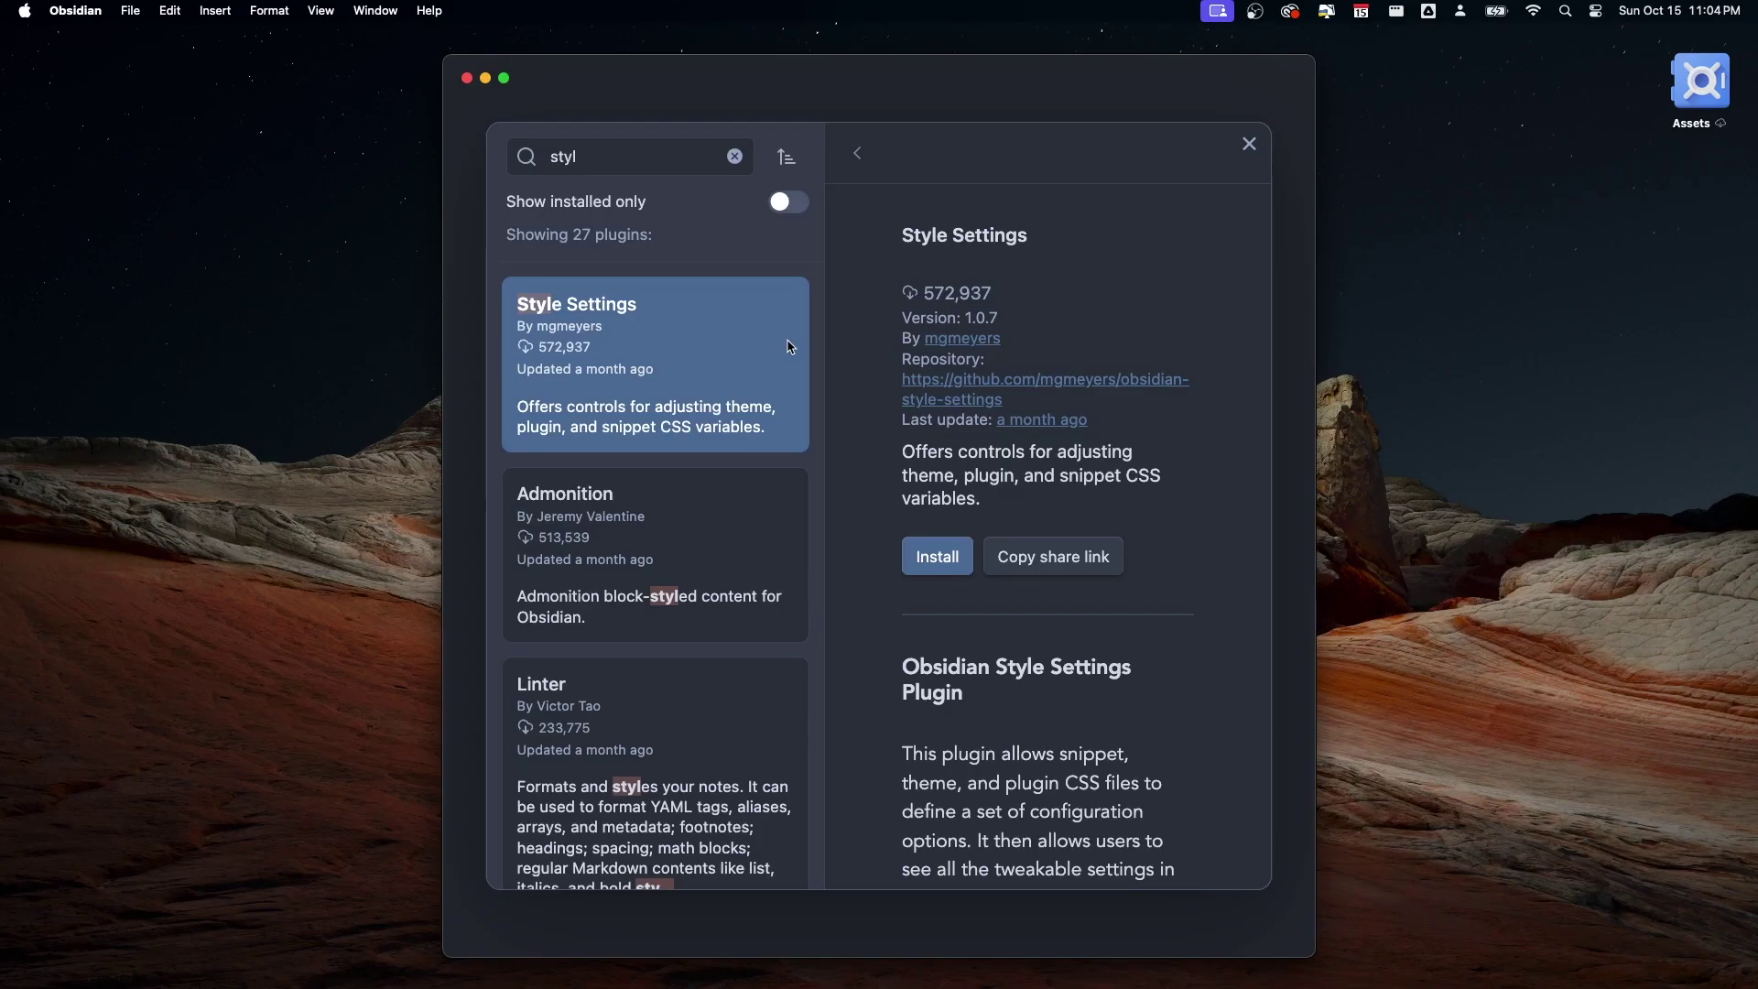
{"action": "left_click", "coordinate": [958, 568]}
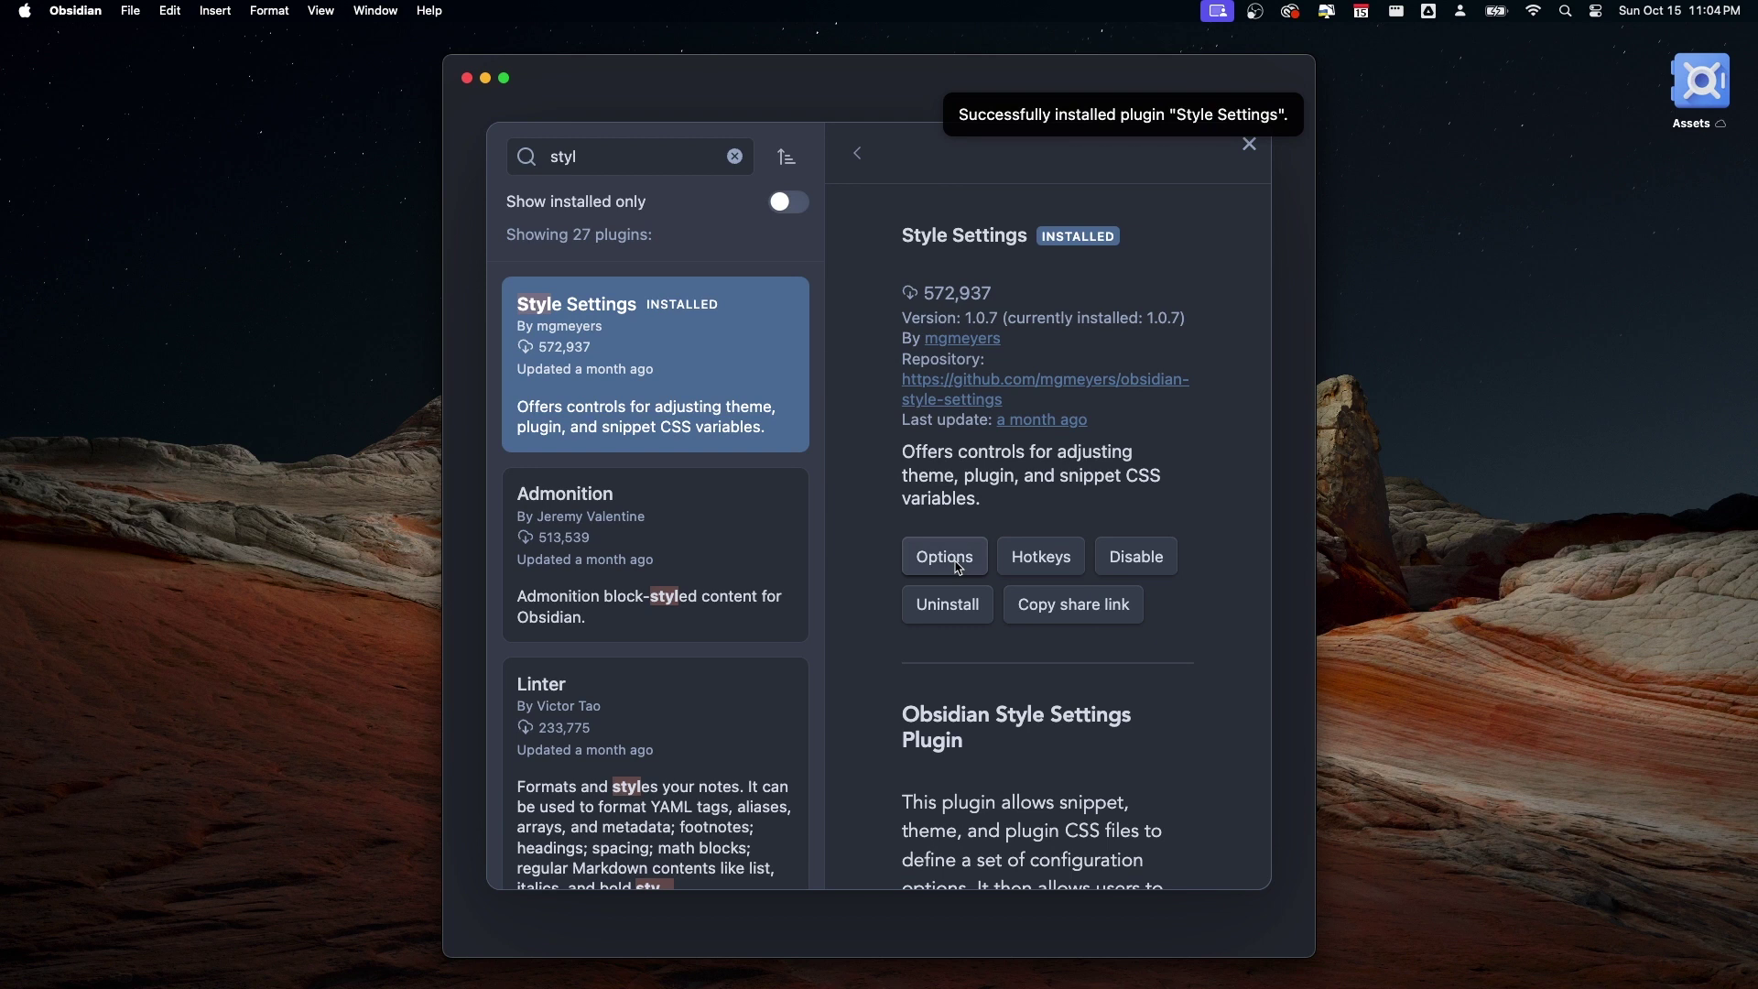
{"action": "left_click", "coordinate": [945, 556]}
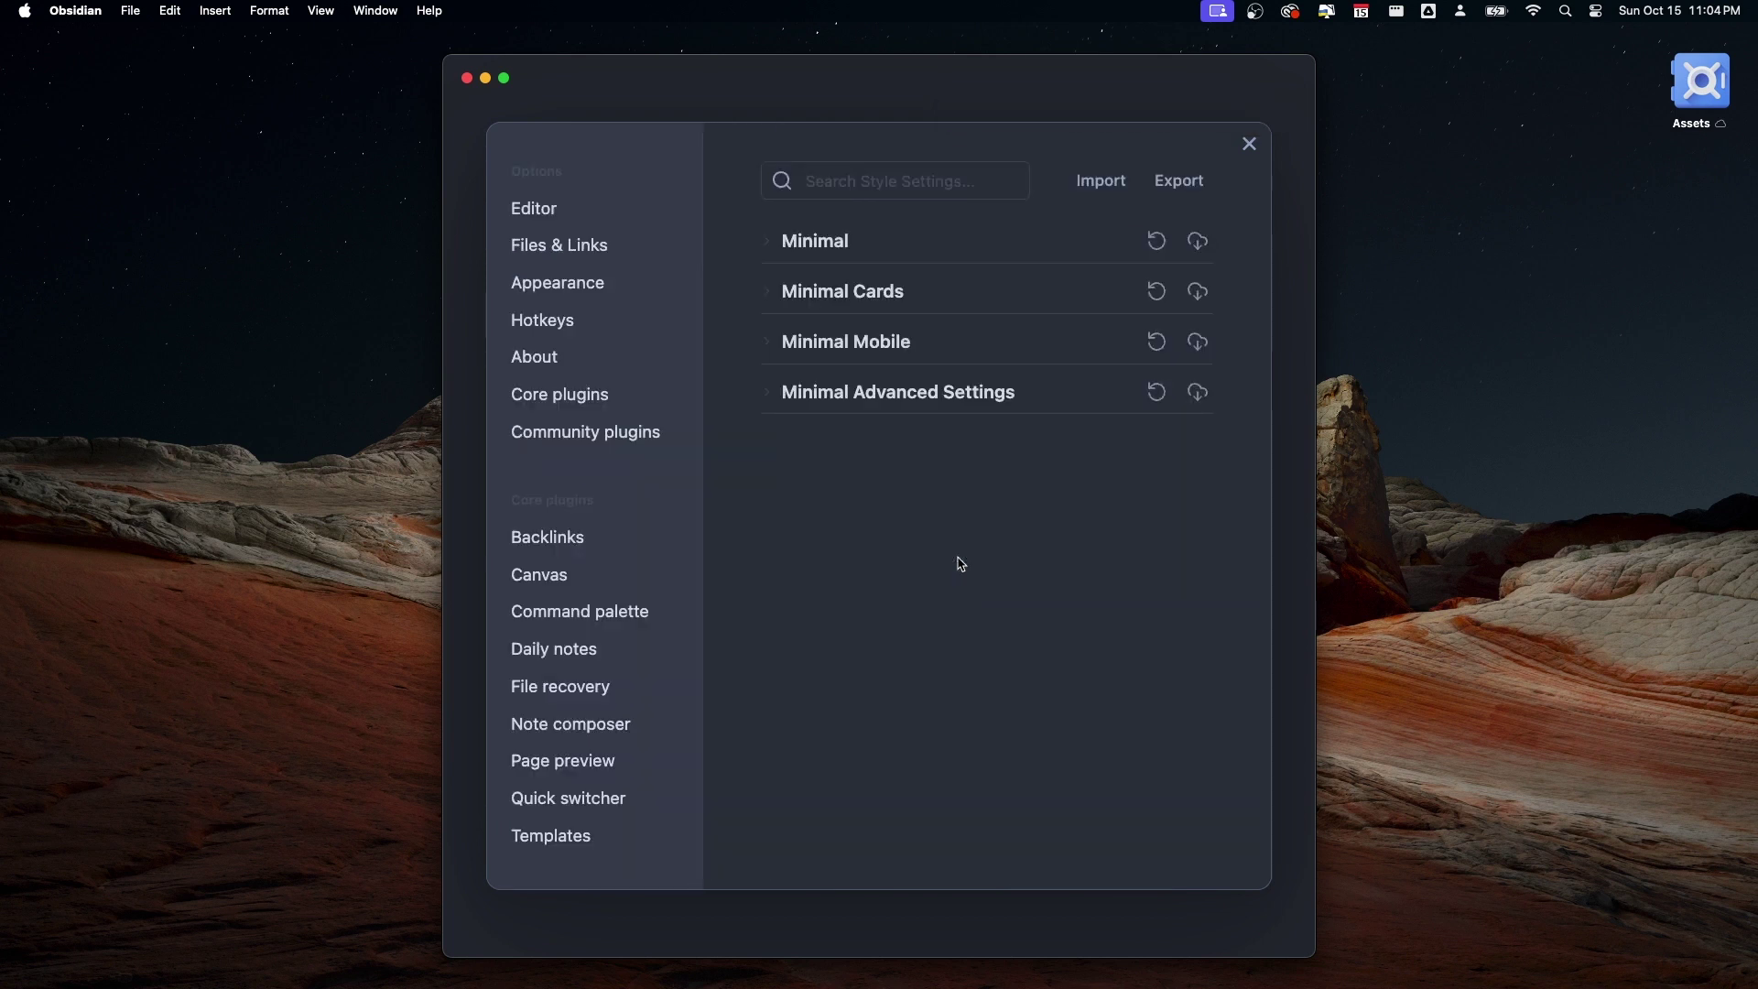
Set Minimal's Ribbon style to Bottom left hover, check the note, then return to Style Settings
{"action": "left_click", "coordinate": [771, 243]}
{"action": "scroll", "coordinate": [953, 531], "scroll_direction": "down", "scroll_amount": 10}
{"action": "left_click", "coordinate": [791, 664]}
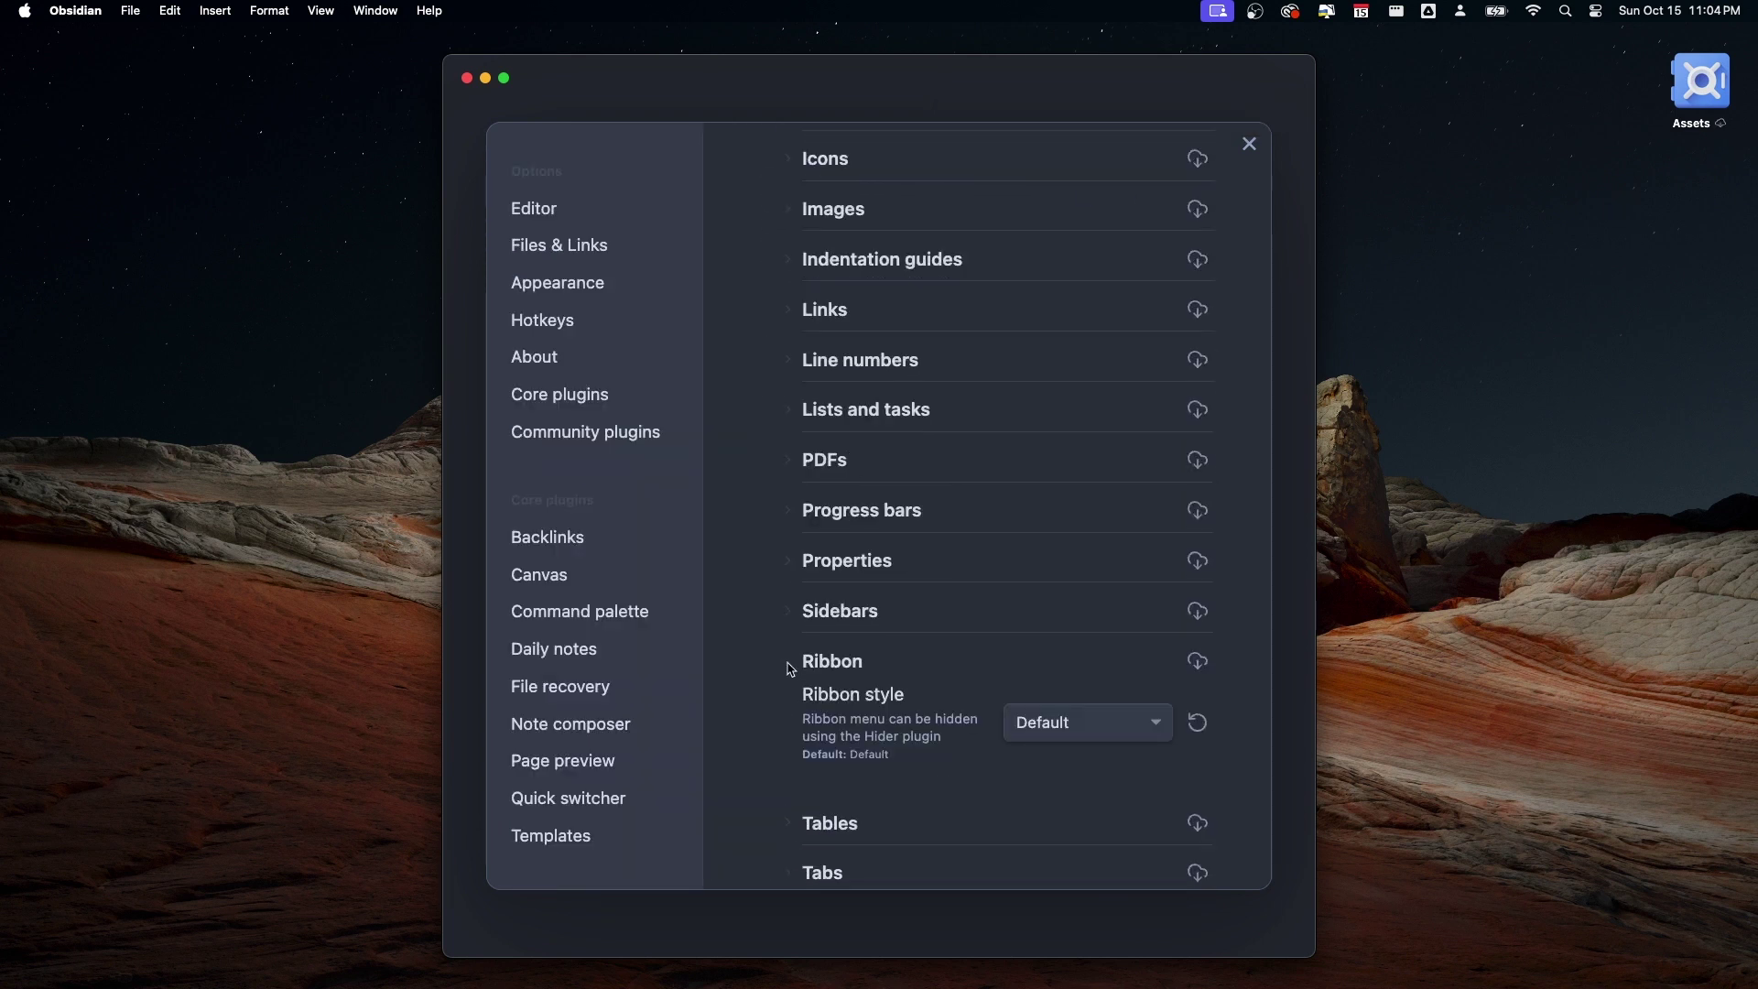
{"action": "scroll", "coordinate": [1007, 604], "scroll_direction": "down", "scroll_amount": 3}
{"action": "left_click", "coordinate": [1053, 557]}
{"action": "left_click", "coordinate": [1046, 583]}
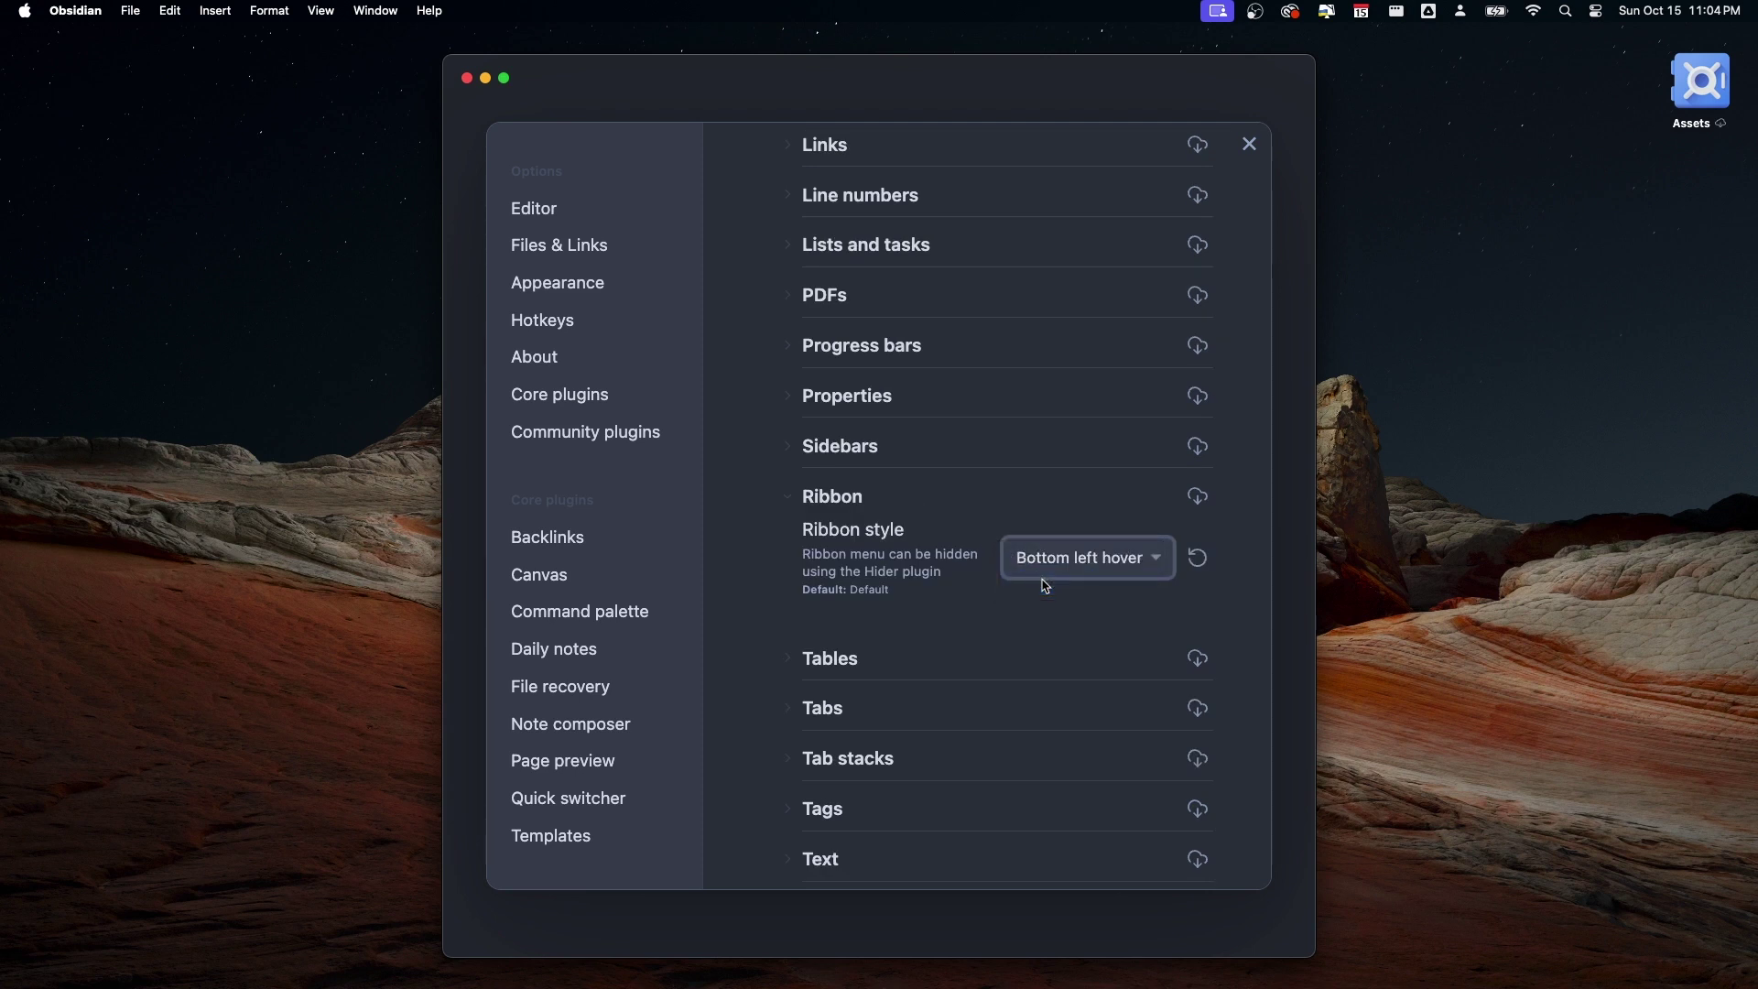
{"action": "key", "text": "Escape"}
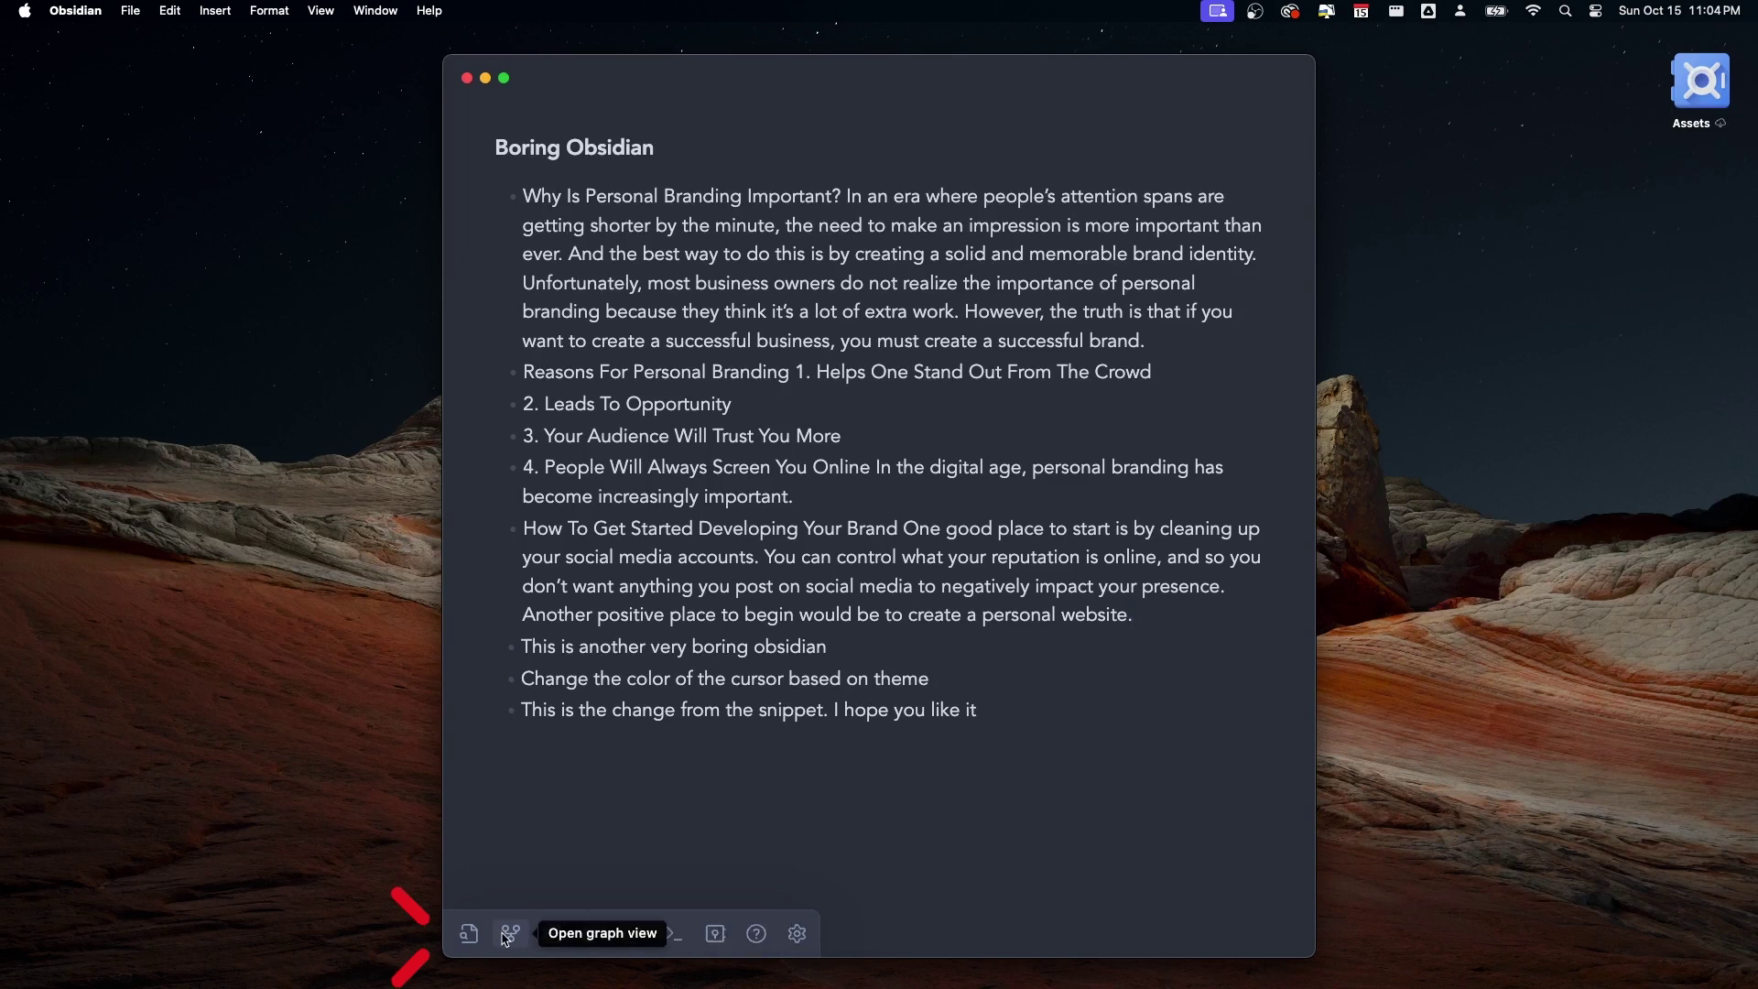
{"action": "key", "text": "super+comma"}
In Minimal's Style Settings, raise the Level 1 heading font weight from 600 to 800
{"action": "left_click", "coordinate": [829, 249]}
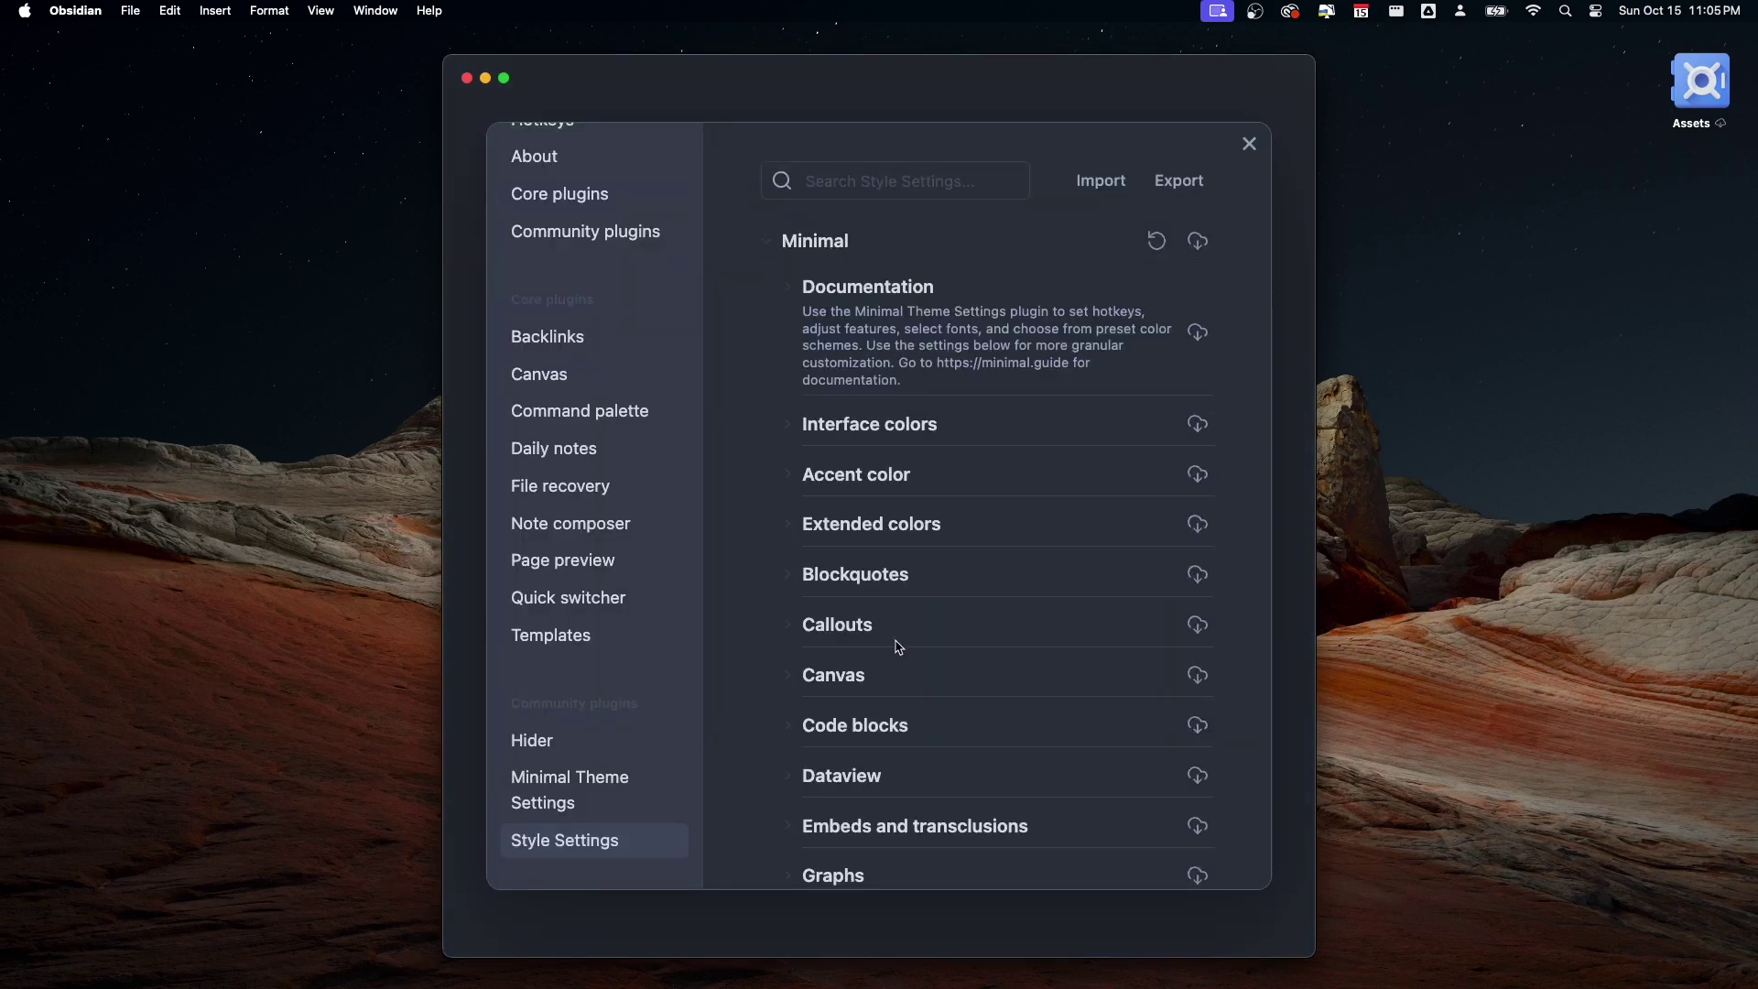
{"action": "scroll", "coordinate": [897, 647], "scroll_direction": "down", "scroll_amount": 4}
{"action": "left_click", "coordinate": [868, 627]}
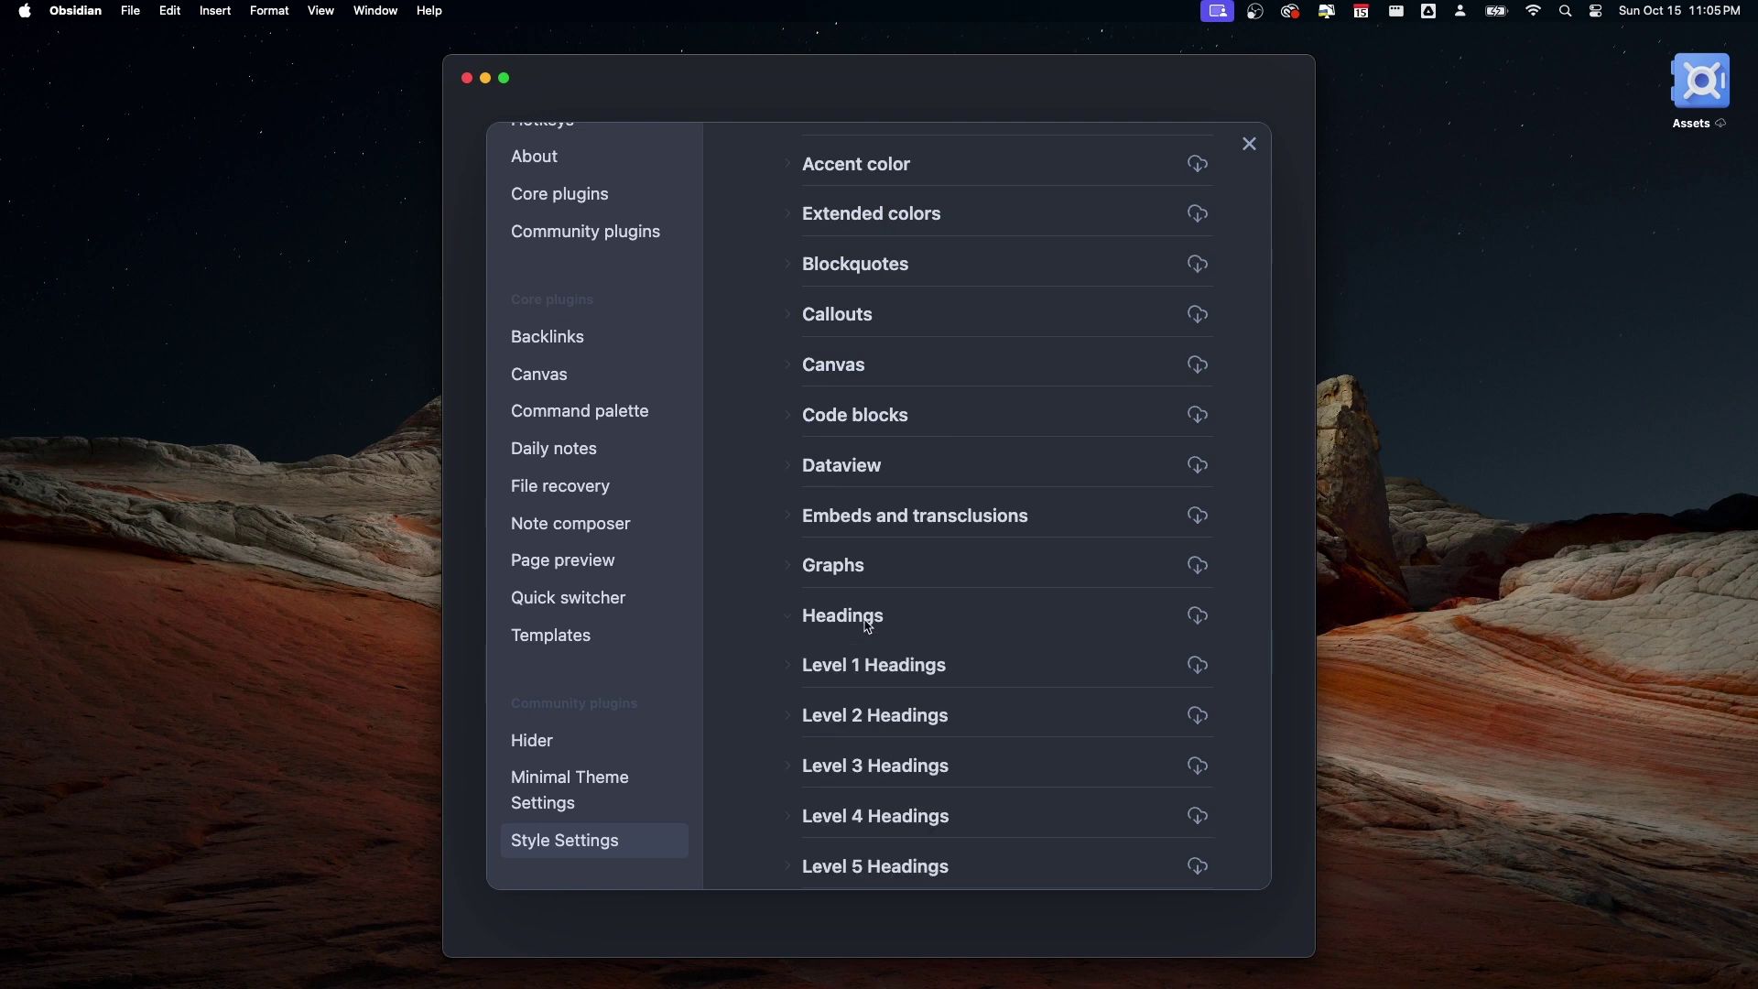
{"action": "left_click", "coordinate": [942, 669]}
{"action": "scroll", "coordinate": [959, 680], "scroll_direction": "down", "scroll_amount": 3}
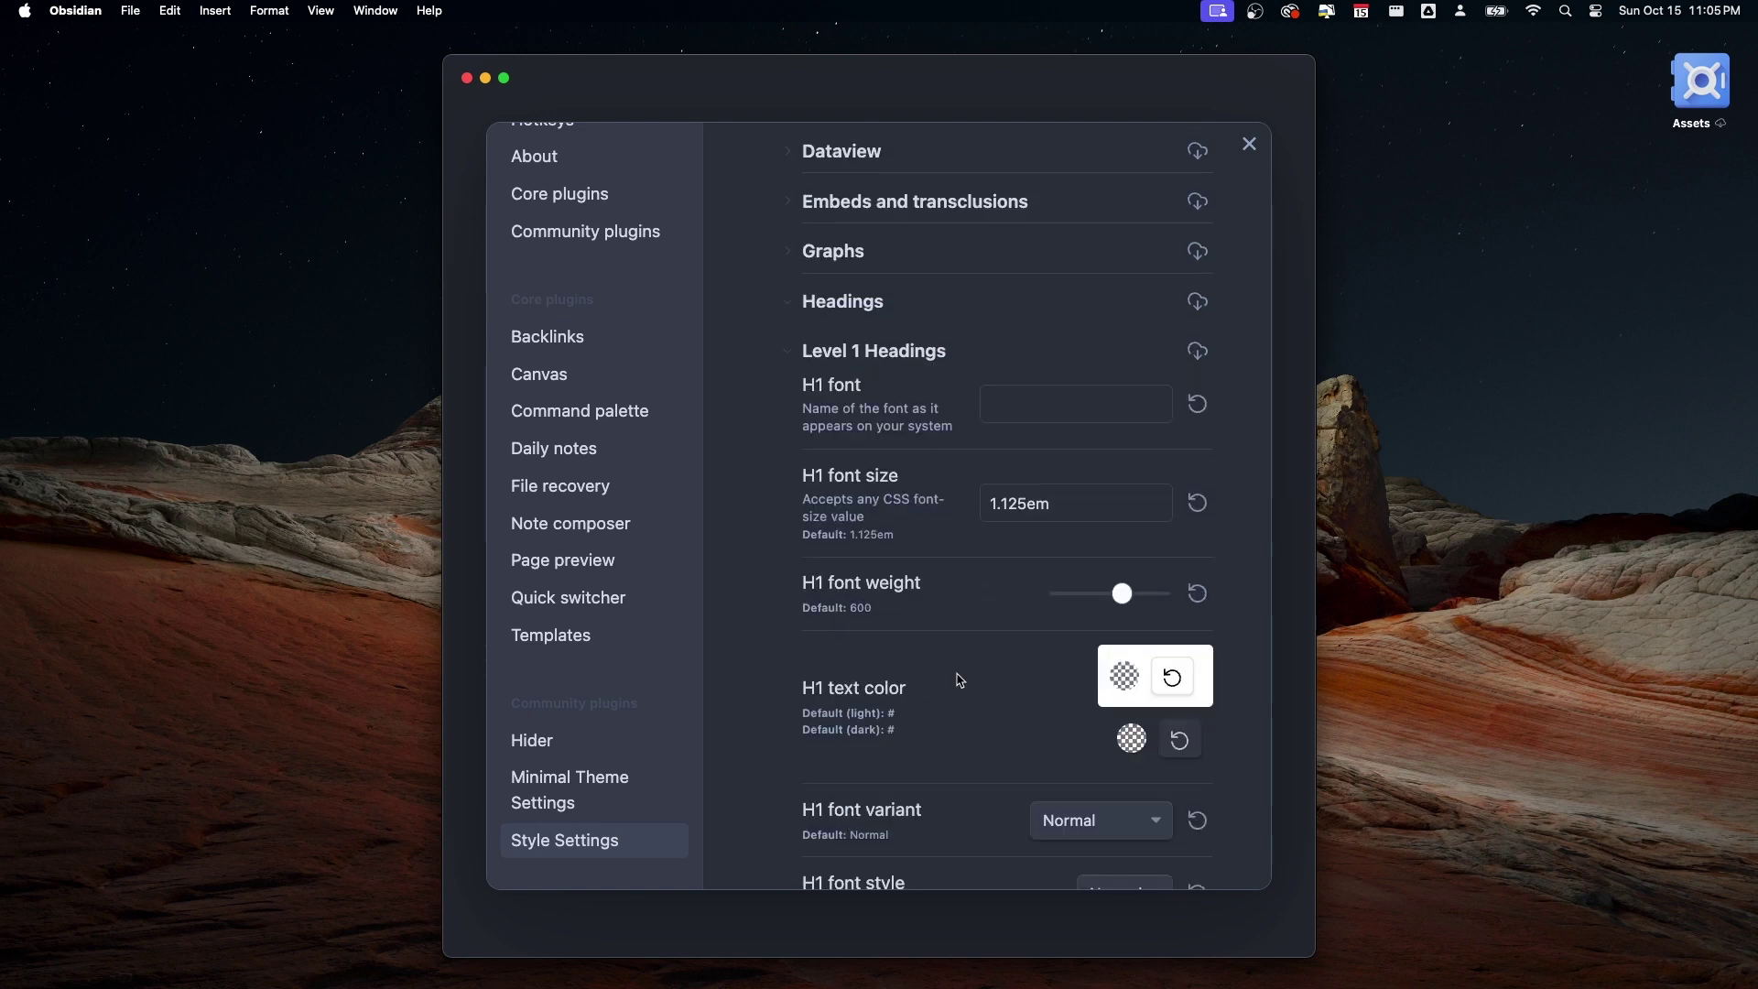
{"action": "scroll", "coordinate": [959, 680], "scroll_direction": "down", "scroll_amount": 1}
{"action": "mouse_move", "coordinate": [1109, 587]}
{"action": "left_click_drag", "start_coordinate": [1124, 586], "coordinate": [1144, 586]}
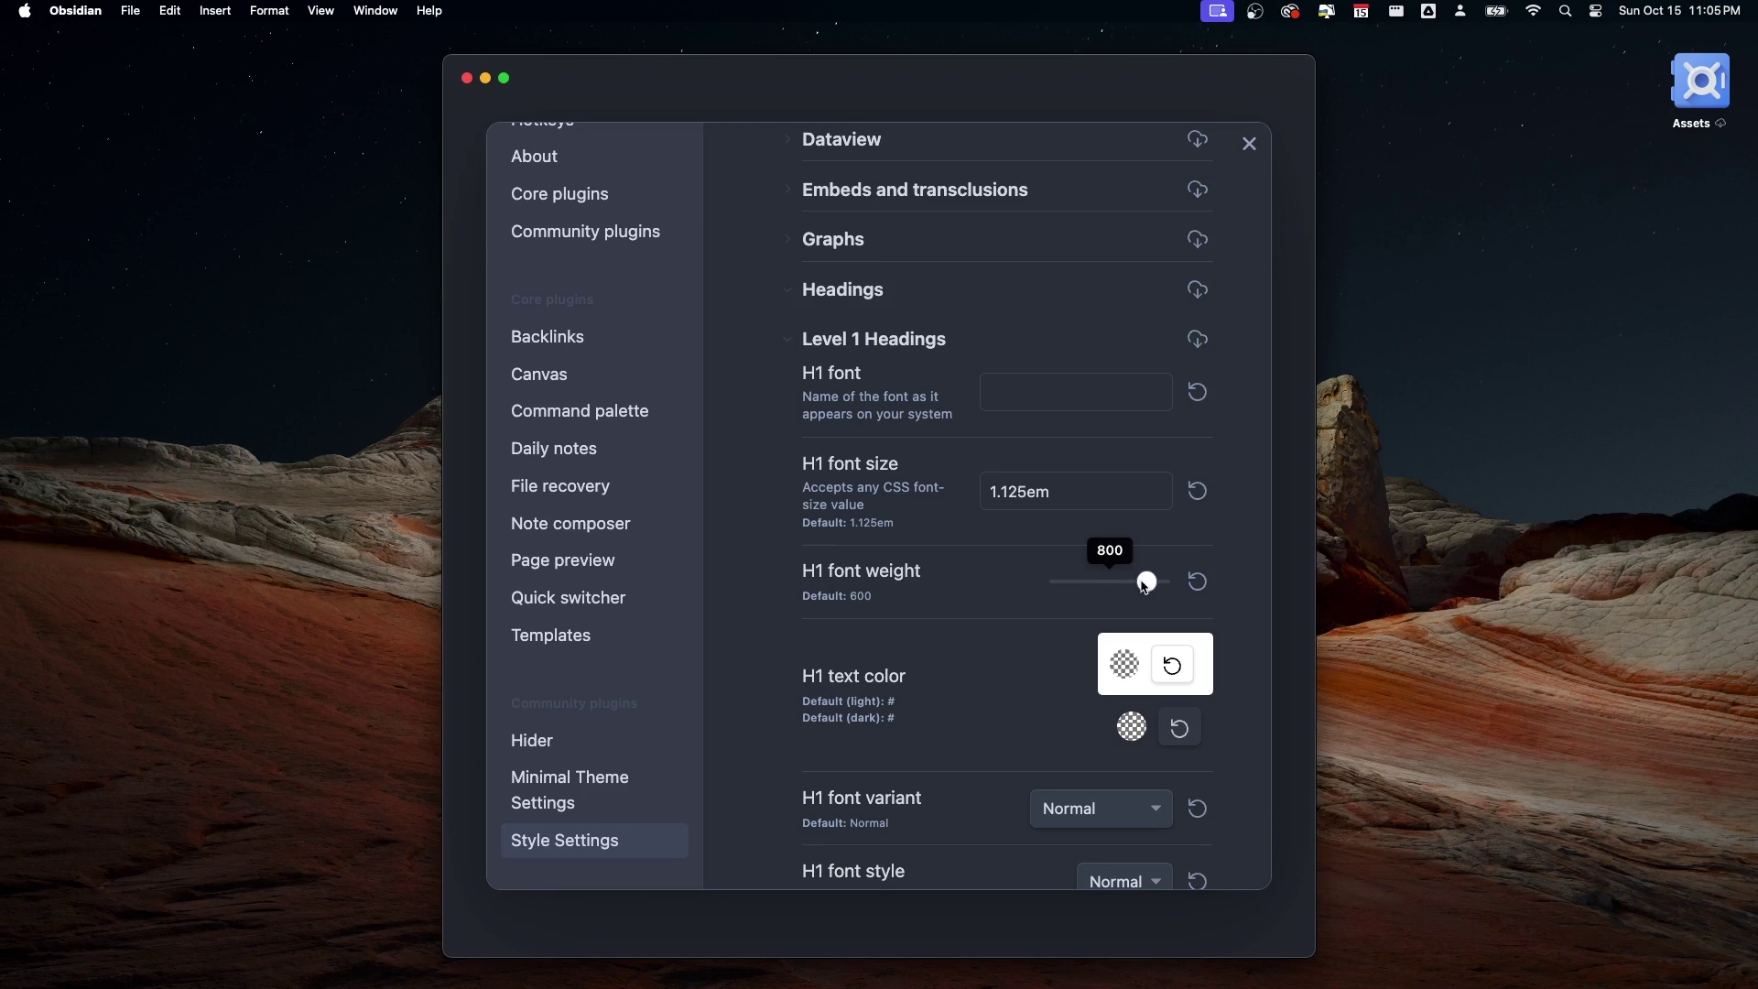
{"action": "left_click", "coordinate": [1305, 583]}
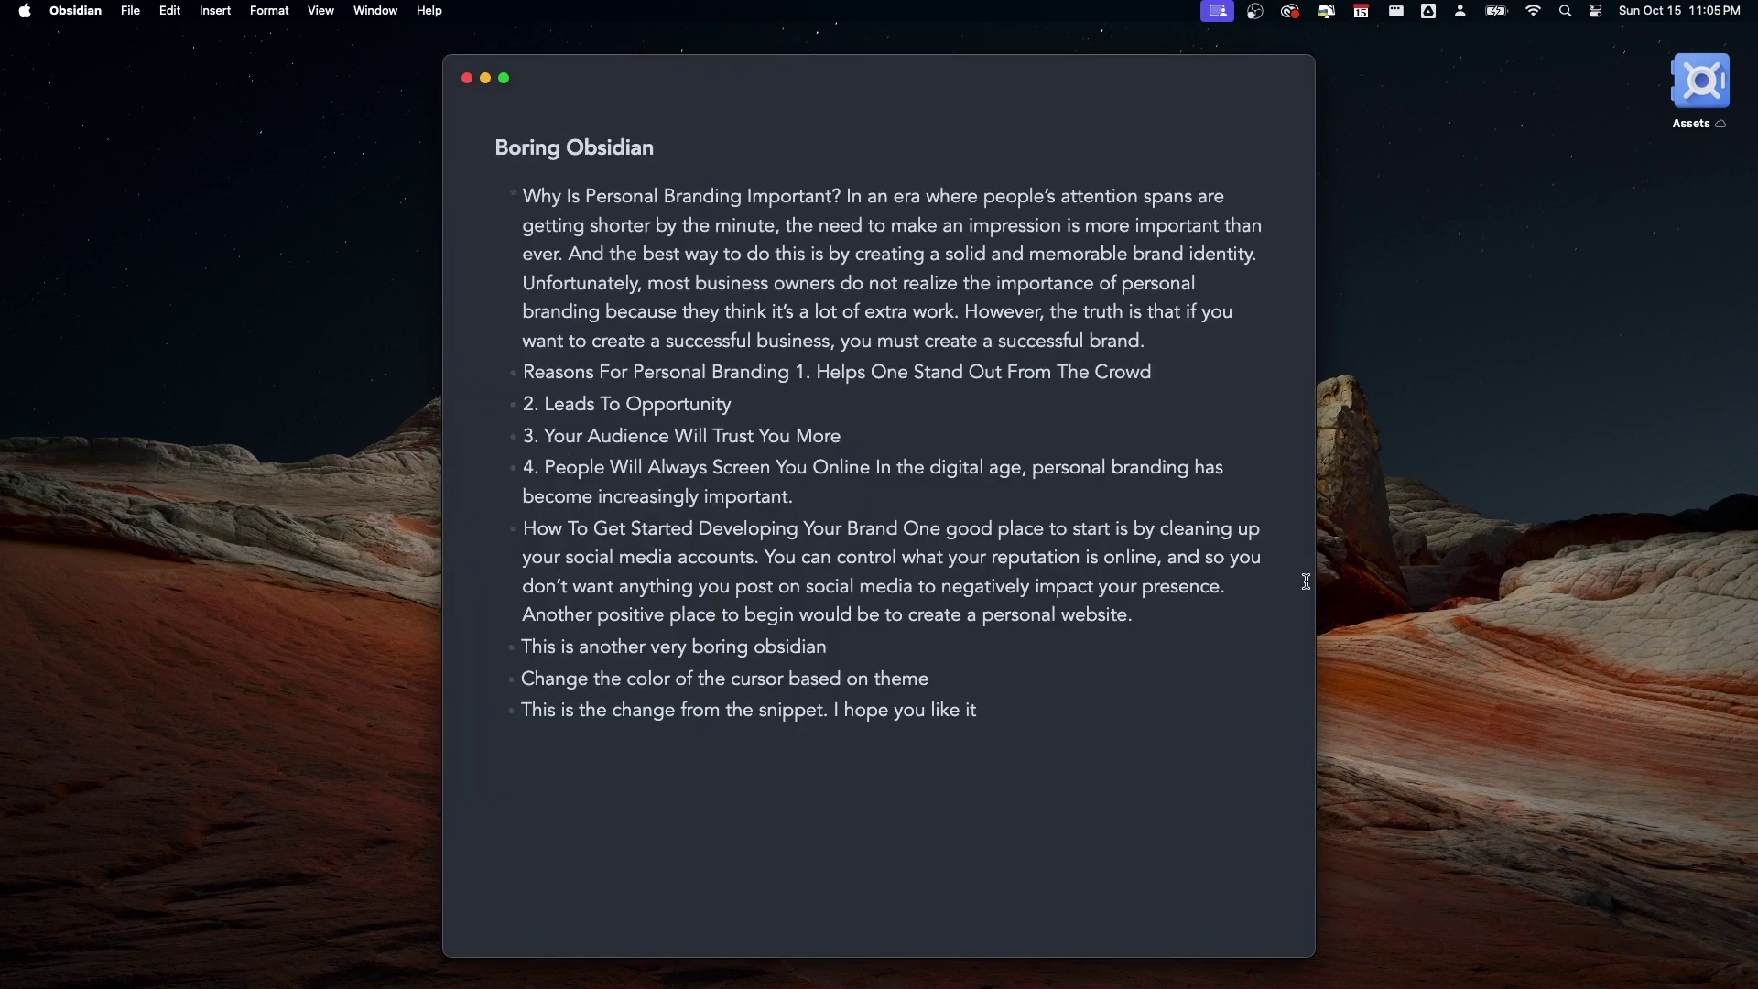
{"action": "key", "text": "super+comma"}
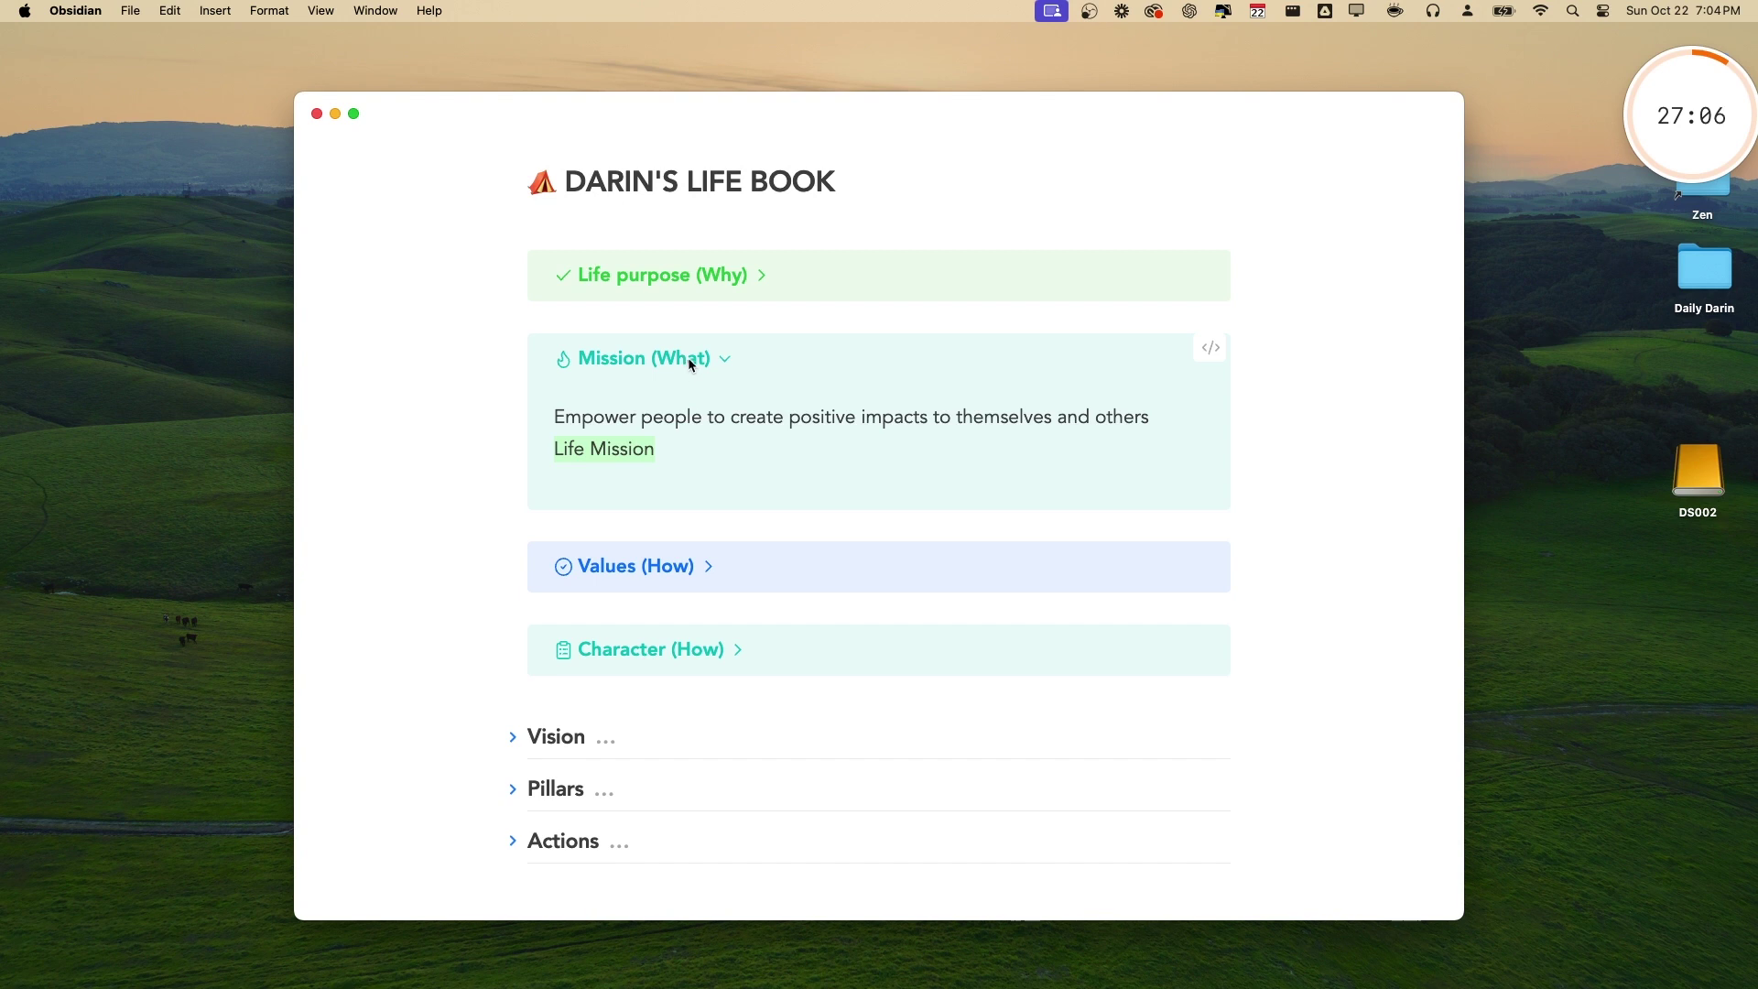
Collapse the Mission (What) callout, then expand and re-collapse the Values (How) callout
{"action": "left_click", "coordinate": [689, 357]}
{"action": "left_click", "coordinate": [700, 451]}
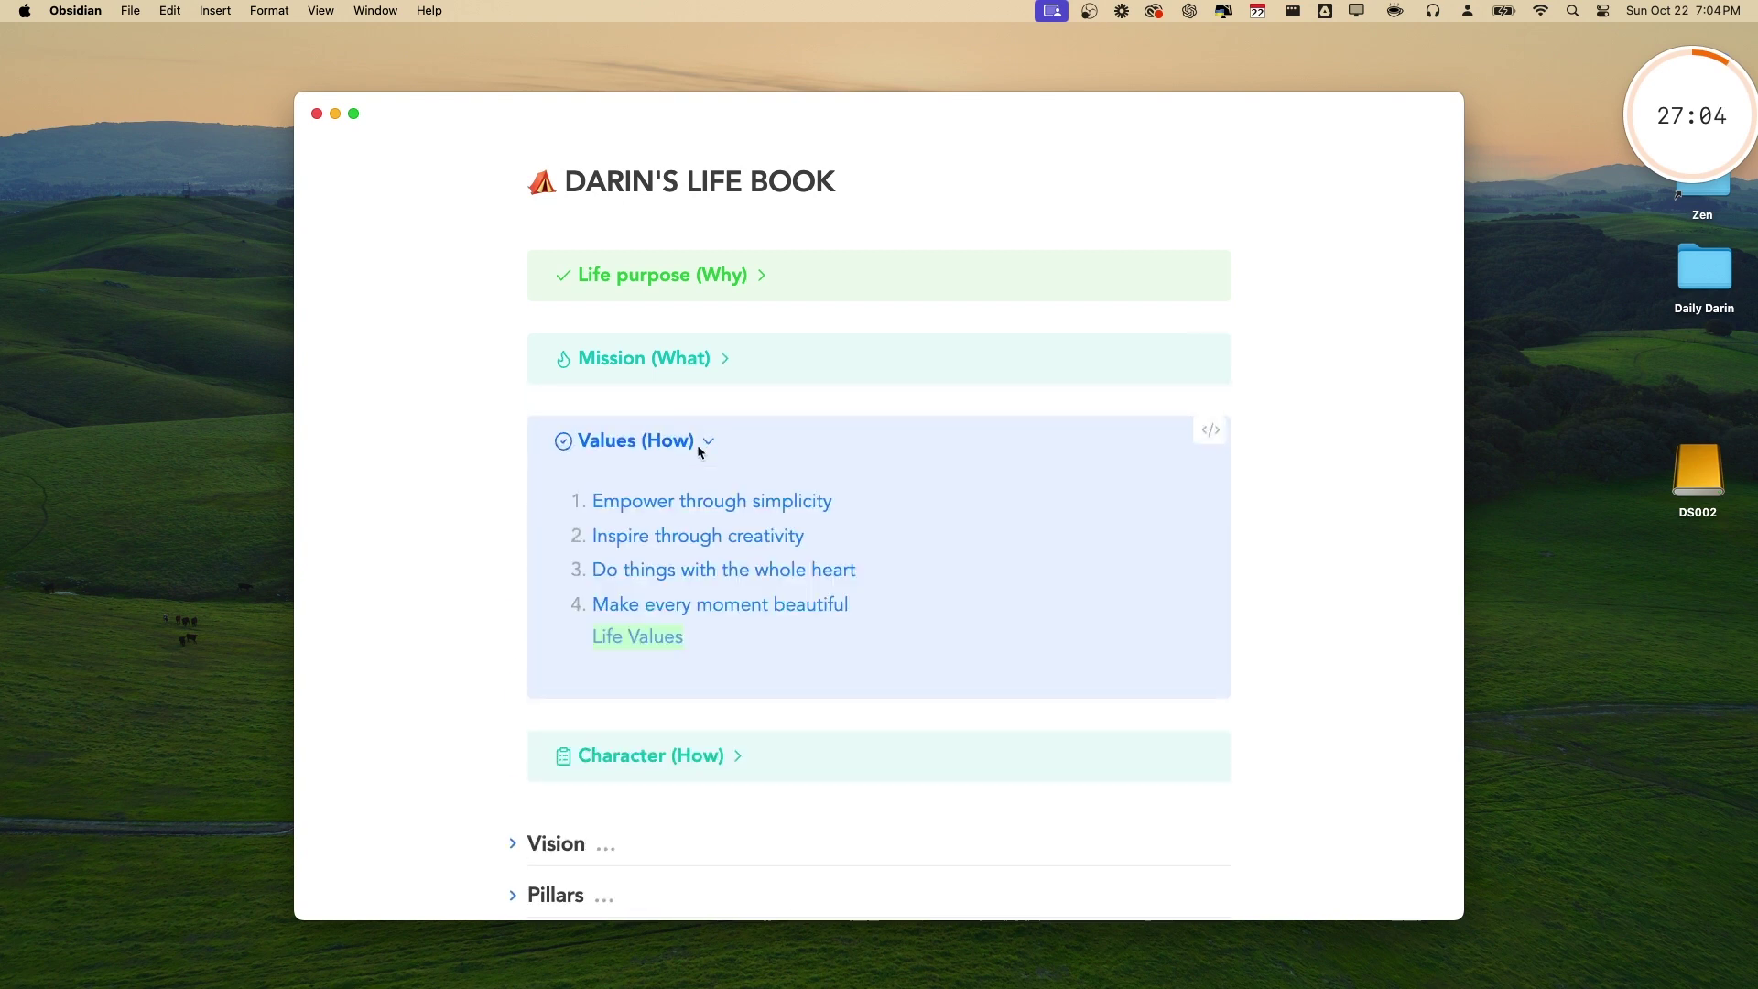
{"action": "left_click", "coordinate": [698, 445]}
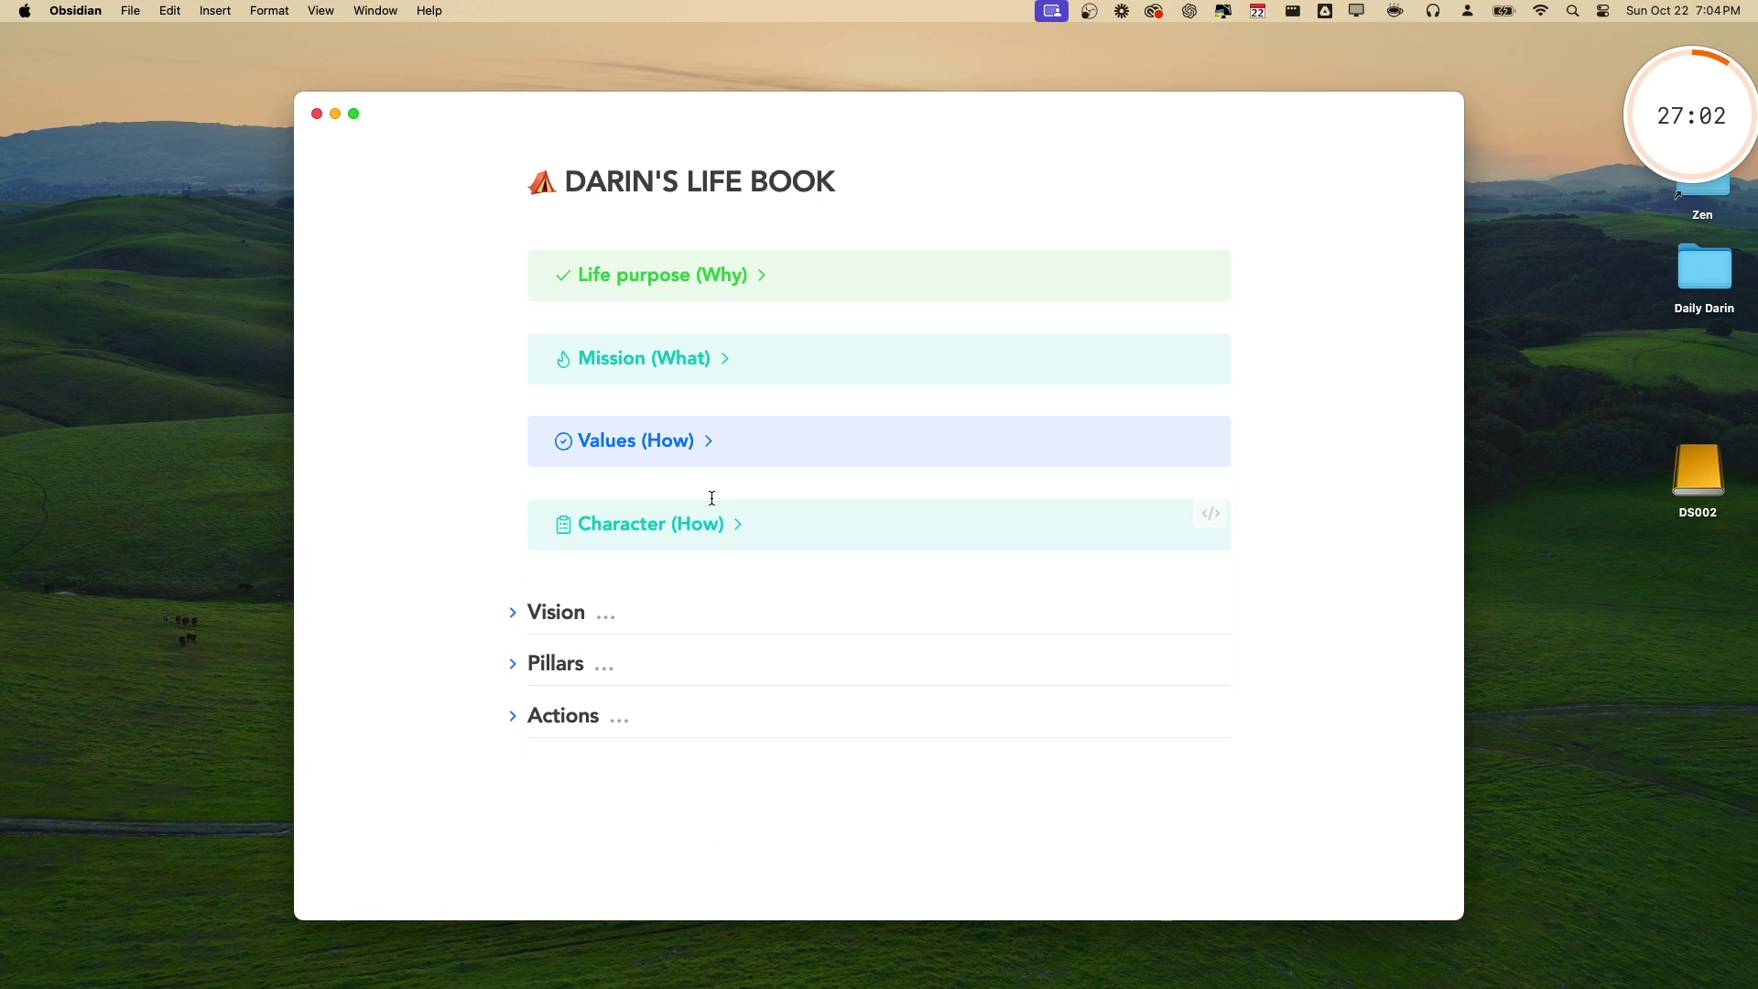
Rename the Life purpose (Why) callout title to 'Heading'
{"action": "left_click_drag", "start_coordinate": [685, 291], "coordinate": [913, 286]}
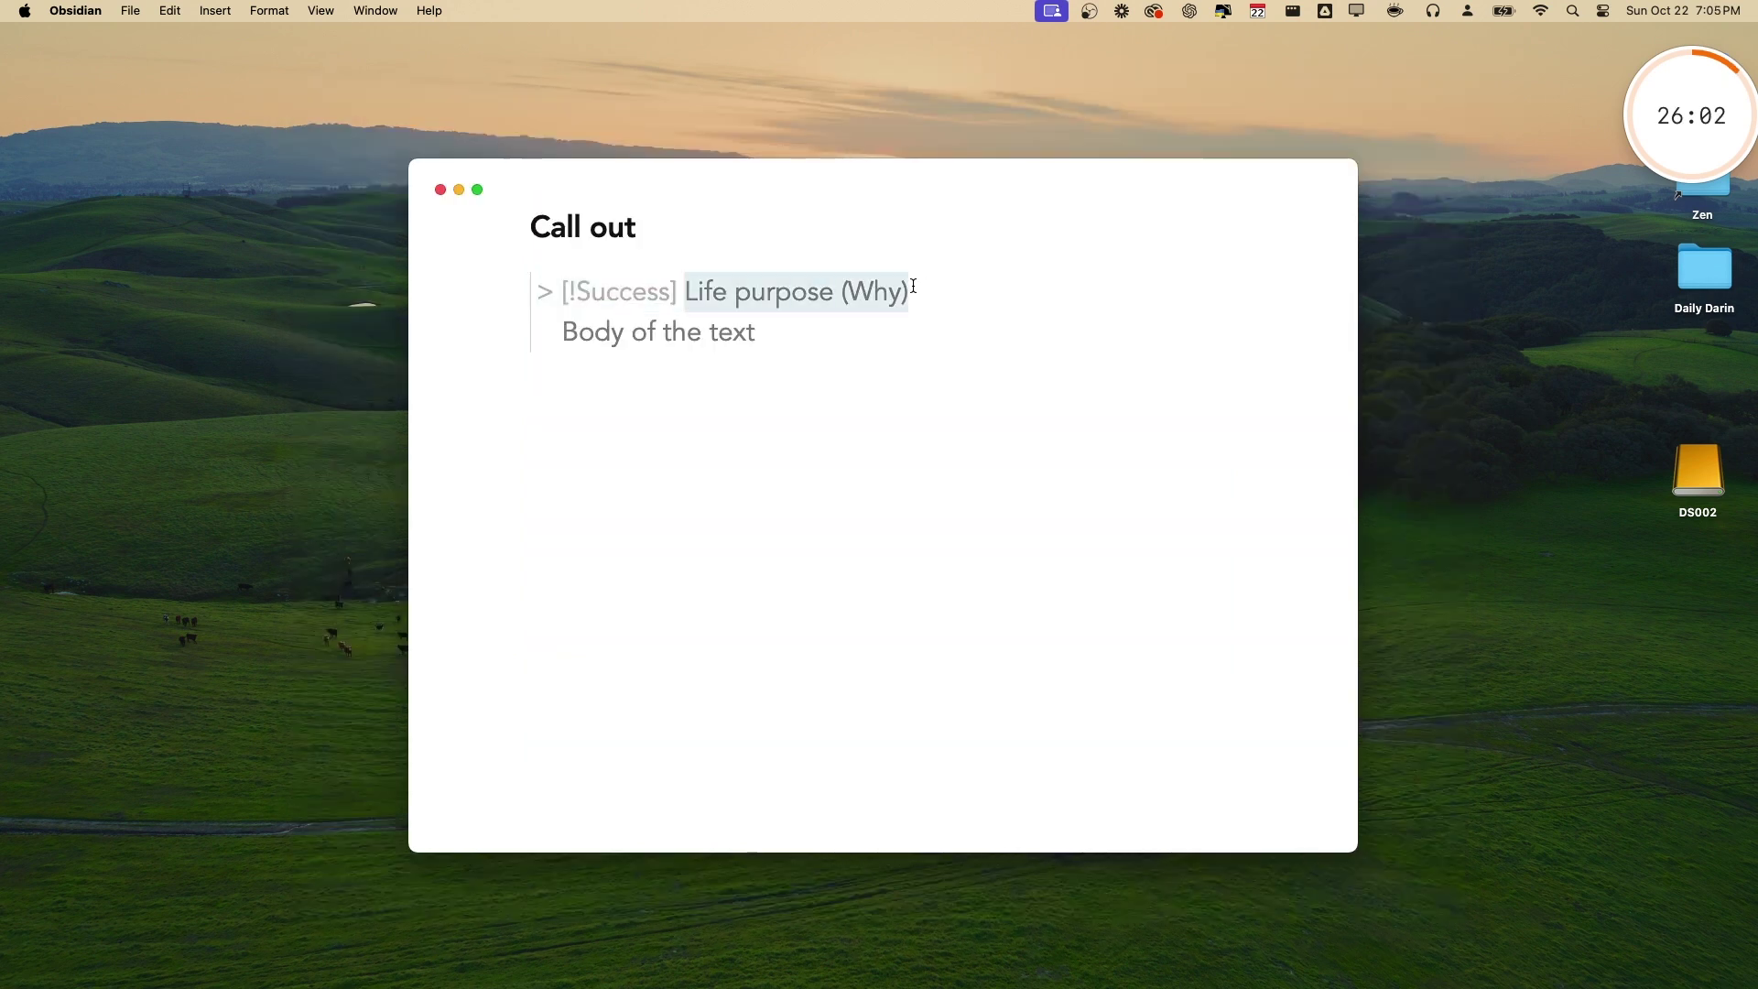
{"action": "type", "text": "Head"}
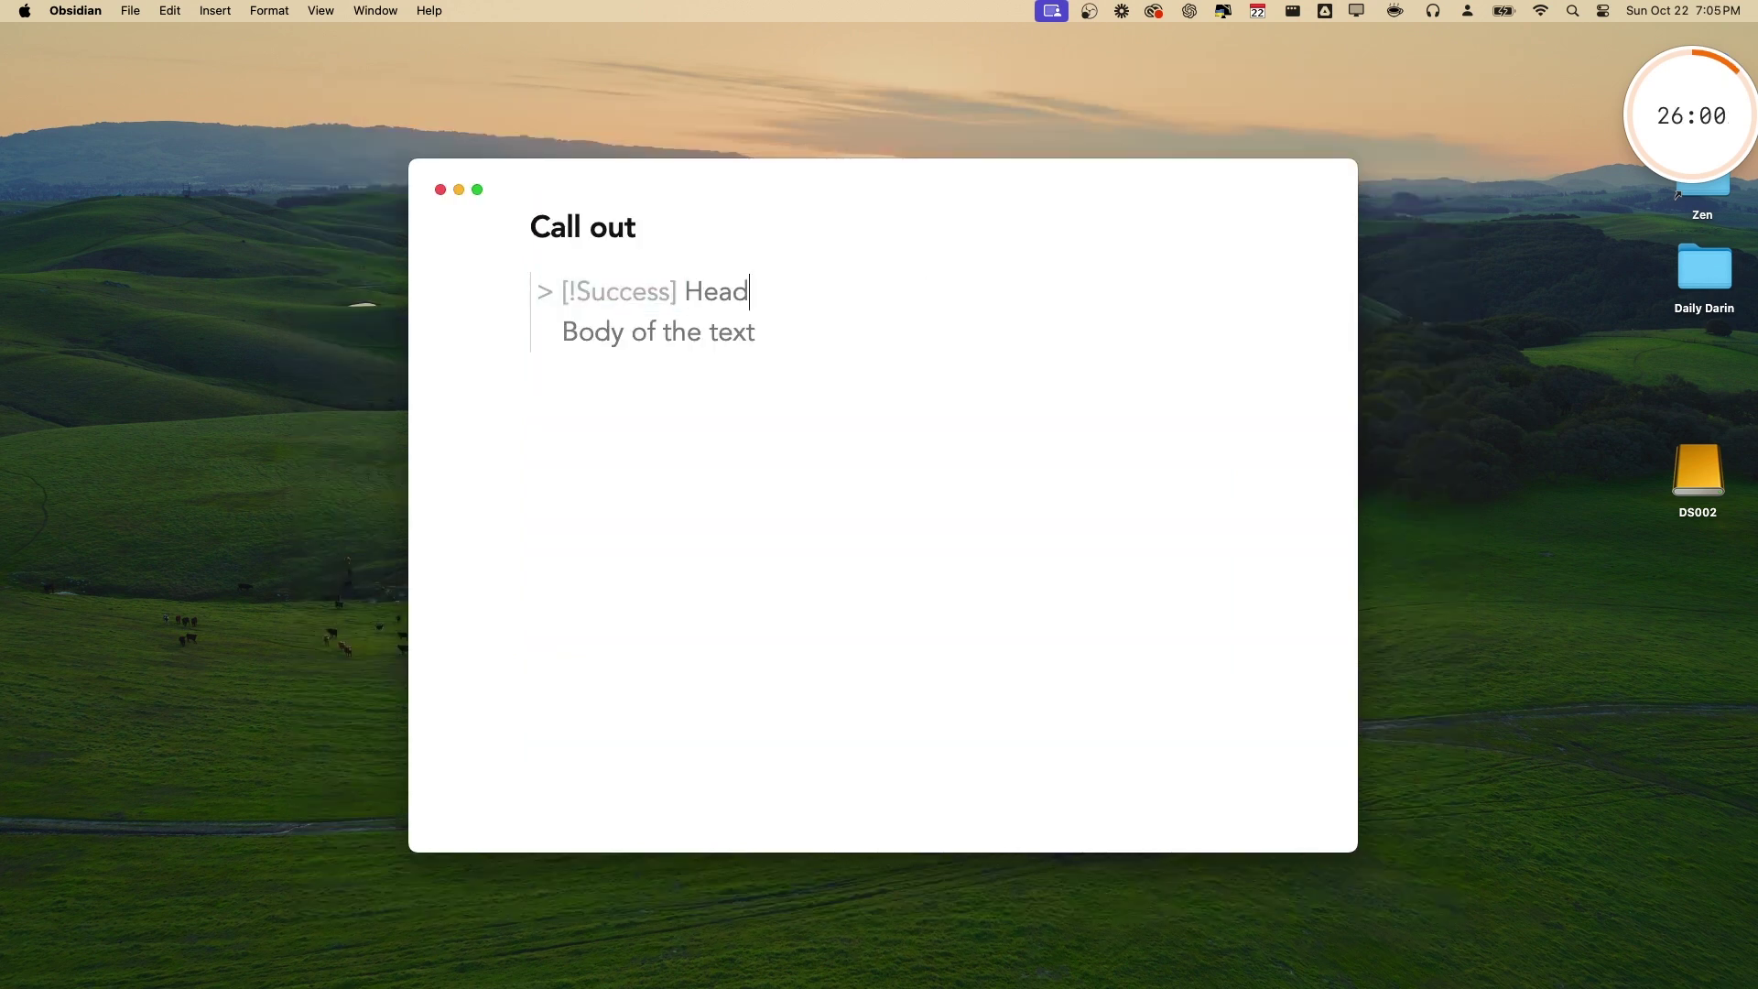
{"action": "type", "text": "ing"}
{"action": "key", "text": "Down"}
{"action": "key", "text": "Return"}
{"action": "key", "text": "Return"}
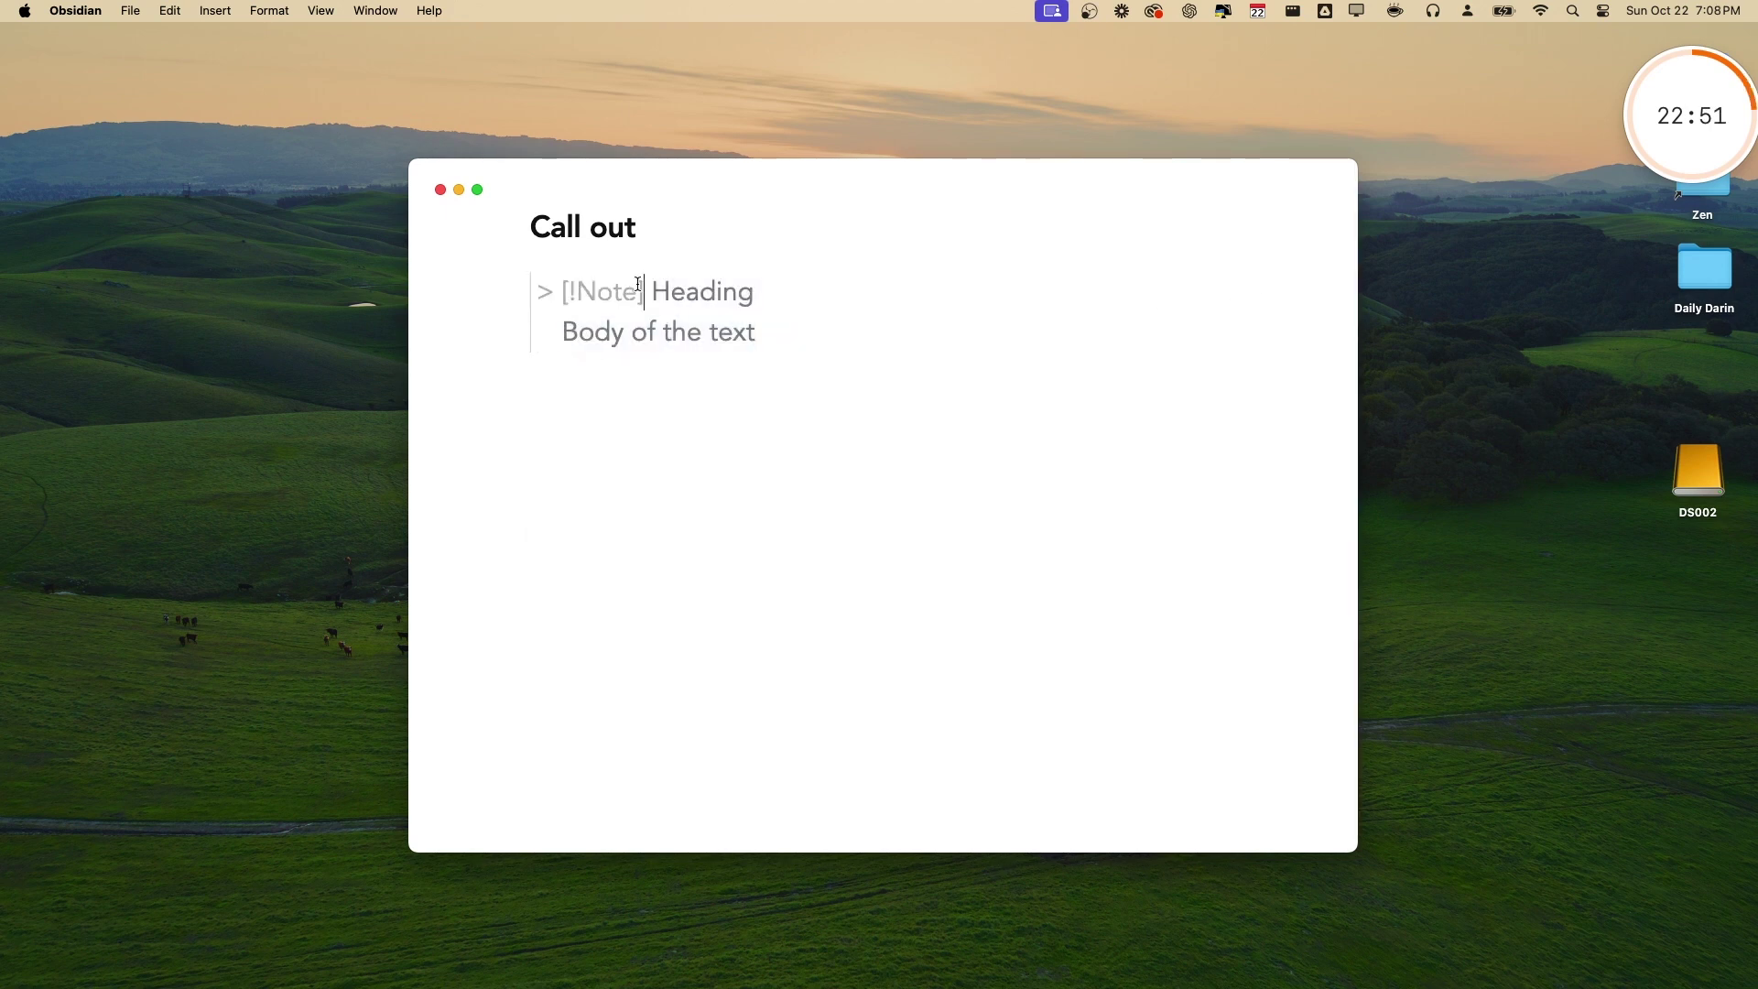
Add '-' so the Heading callout is collapsed by default, then expand and fold it
{"action": "type", "text": "-"}
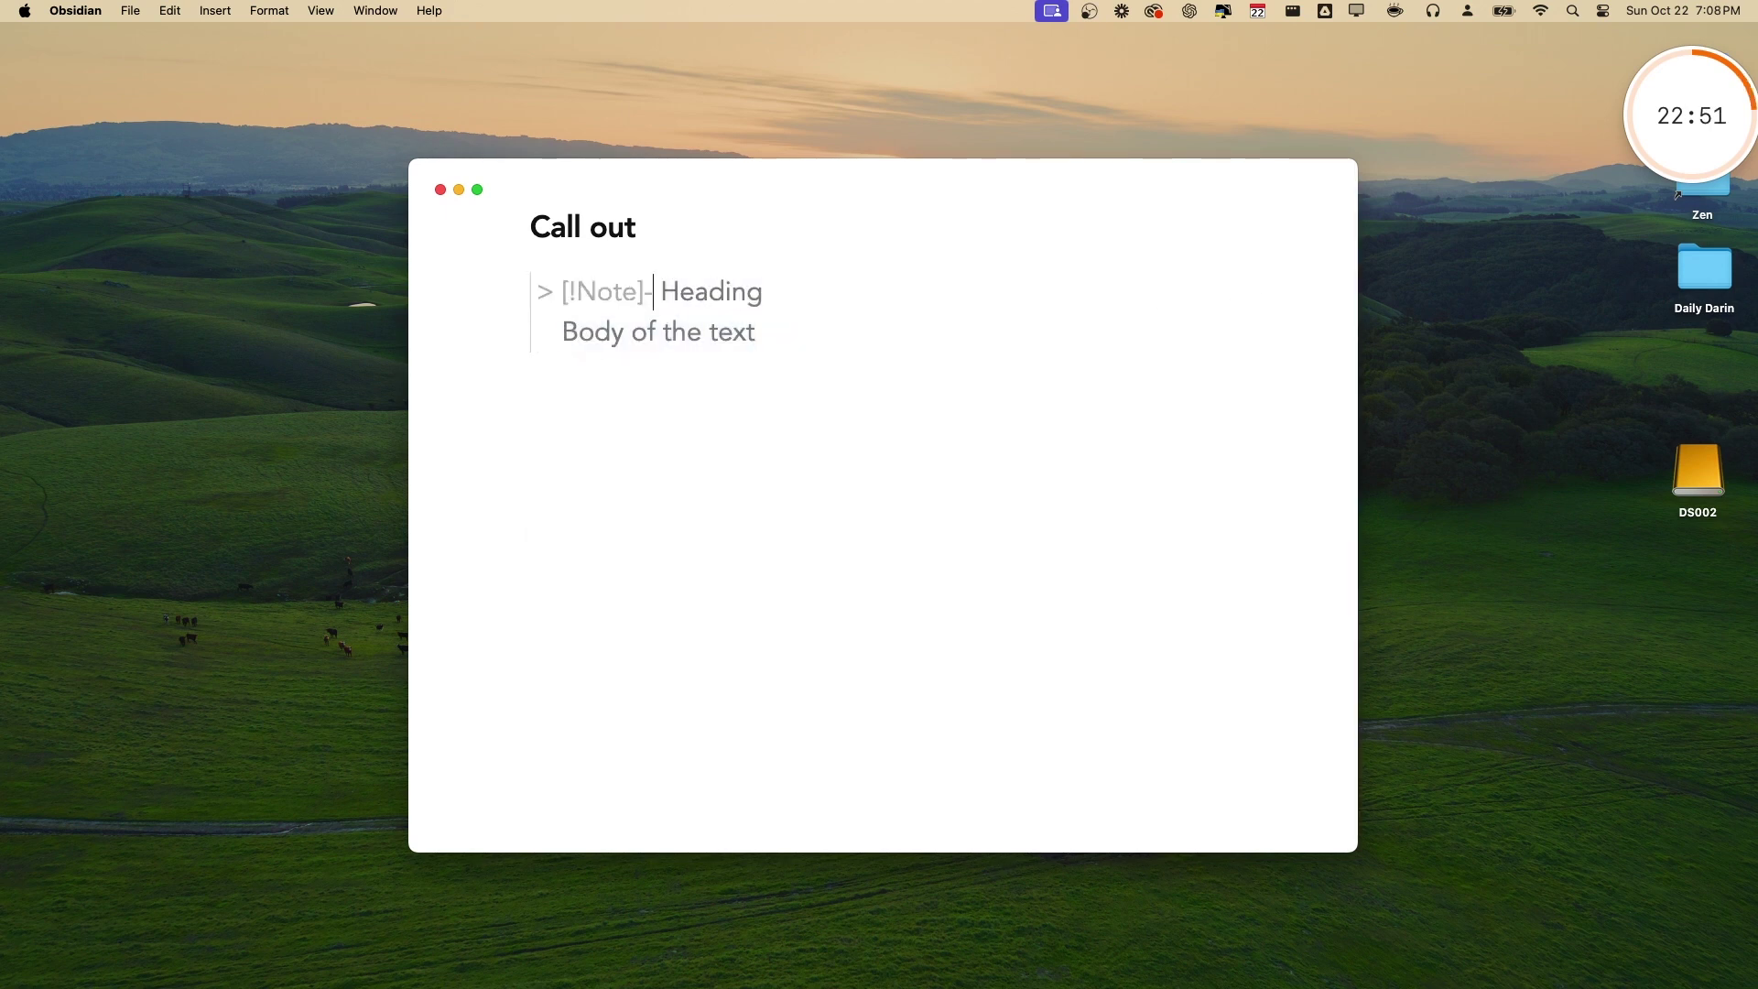
{"action": "left_click", "coordinate": [621, 425]}
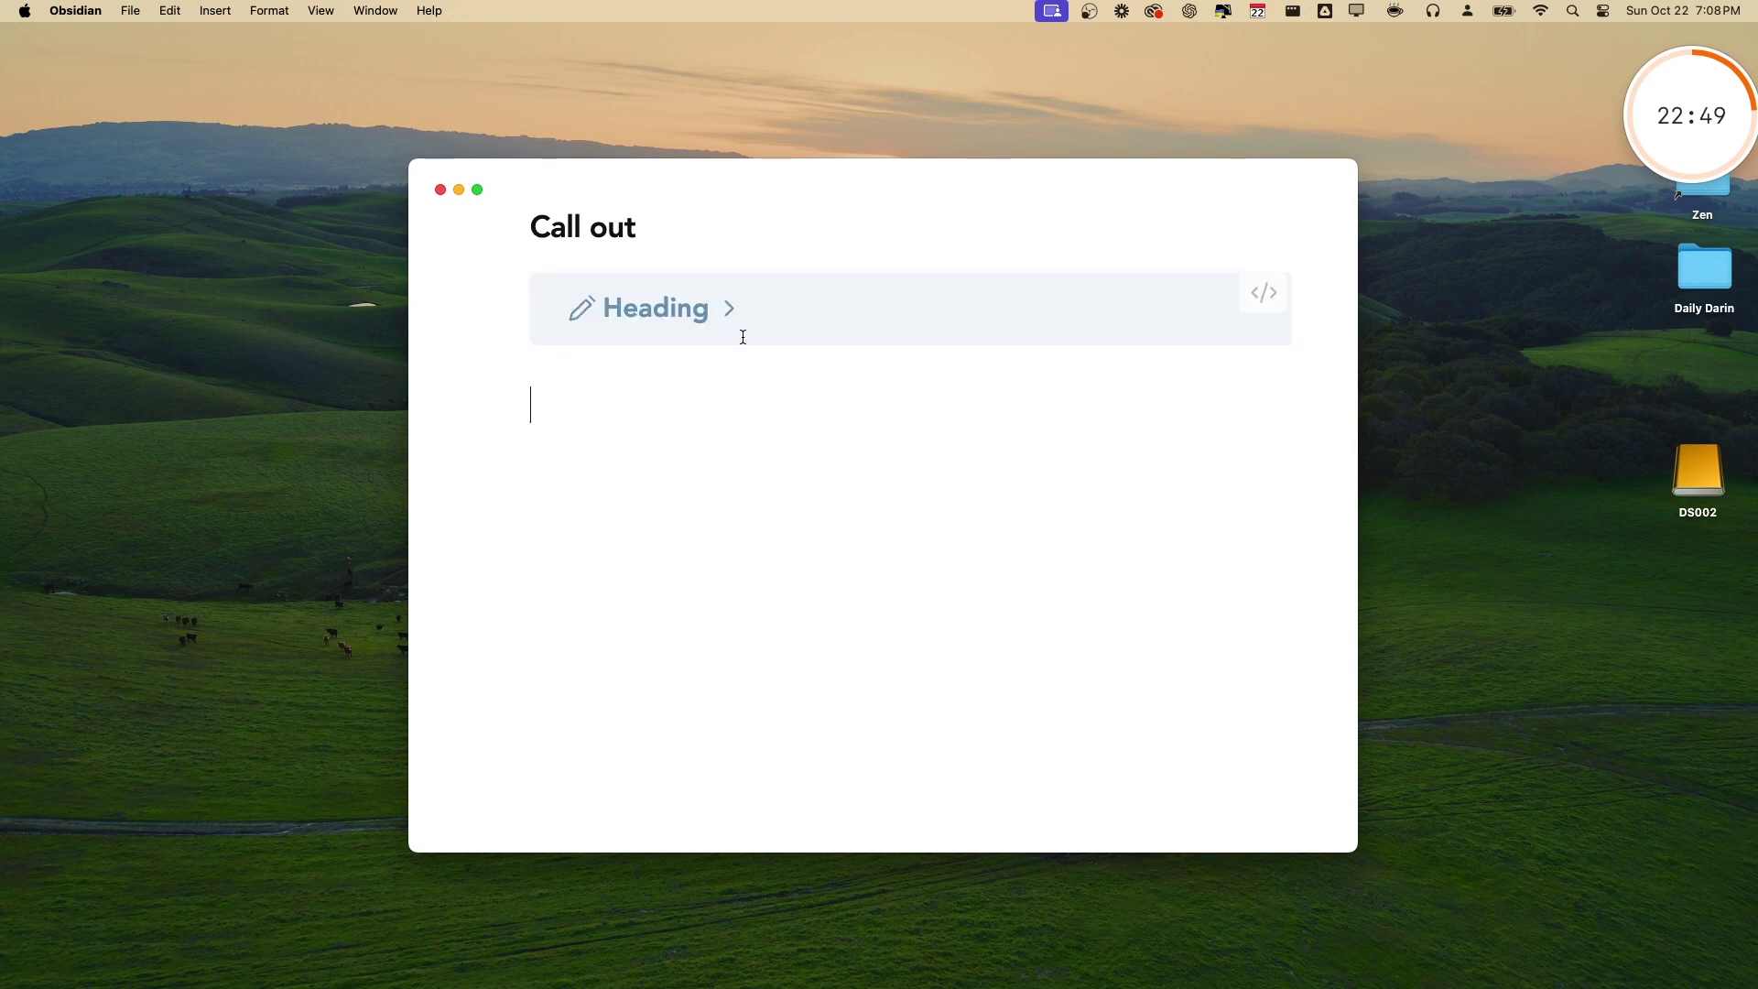
{"action": "left_click", "coordinate": [730, 311]}
{"action": "left_click", "coordinate": [730, 311]}
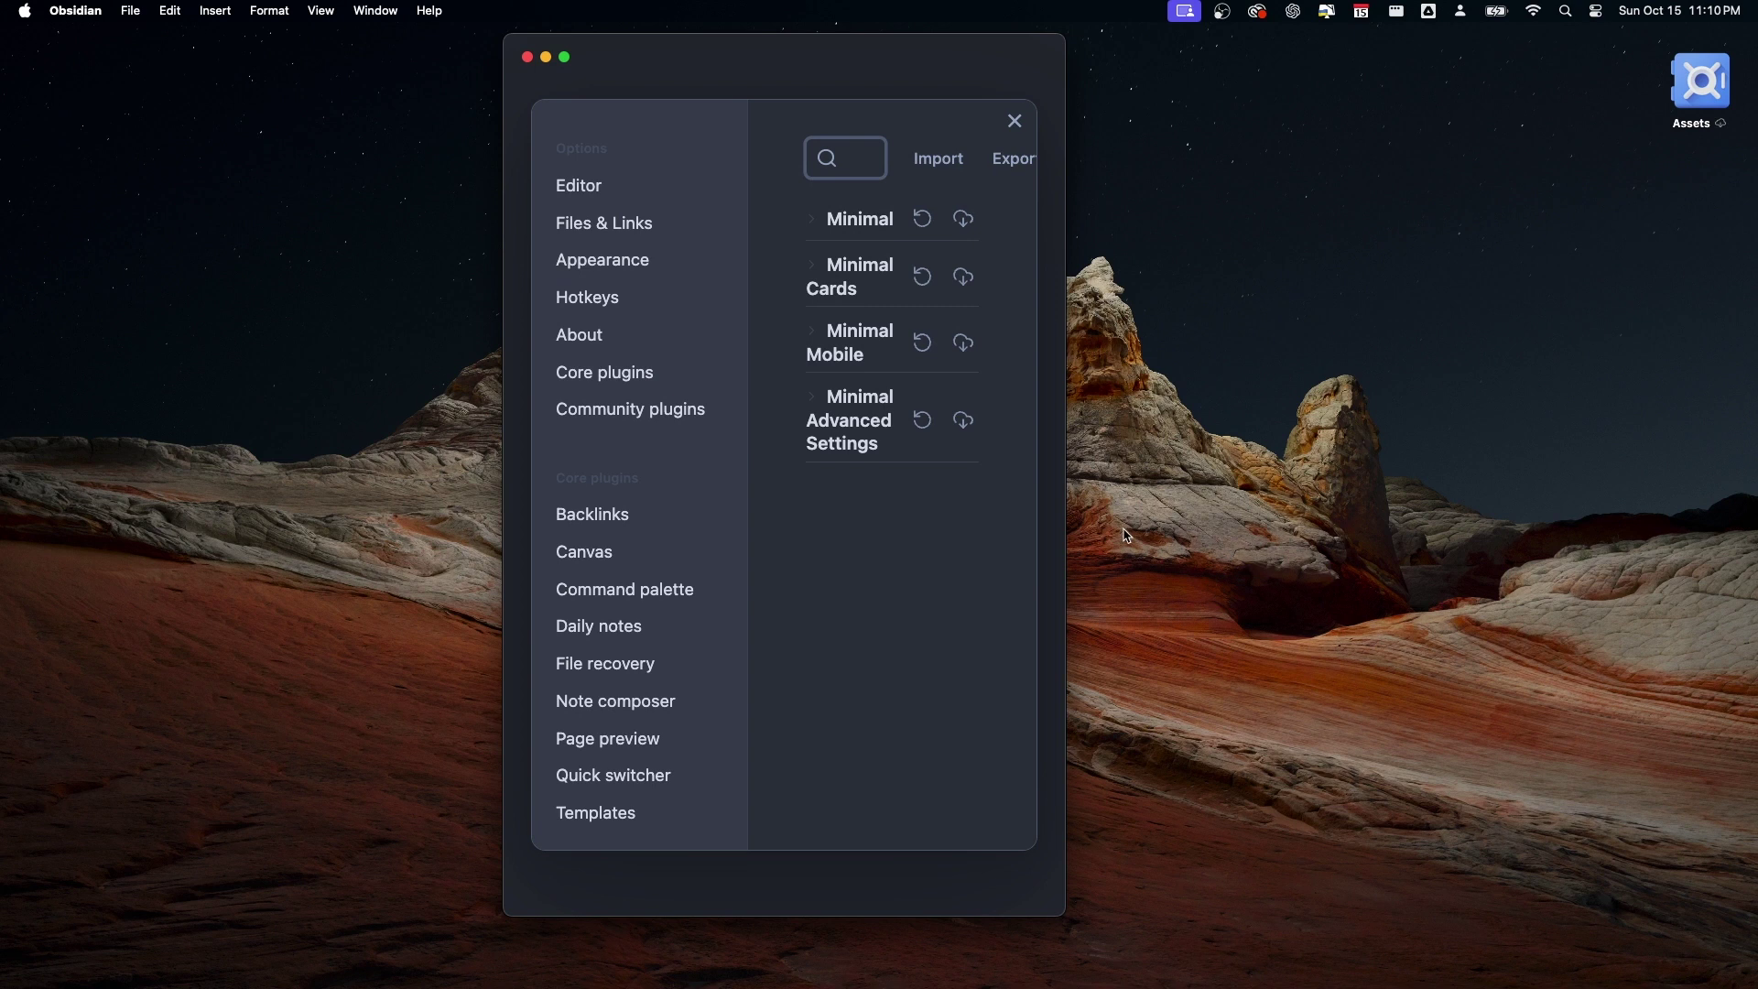
Widen the note window and enable the Slash commands core plugin
{"action": "key", "text": "Escape"}
{"action": "left_click_drag", "start_coordinate": [1069, 517], "coordinate": [1327, 520]}
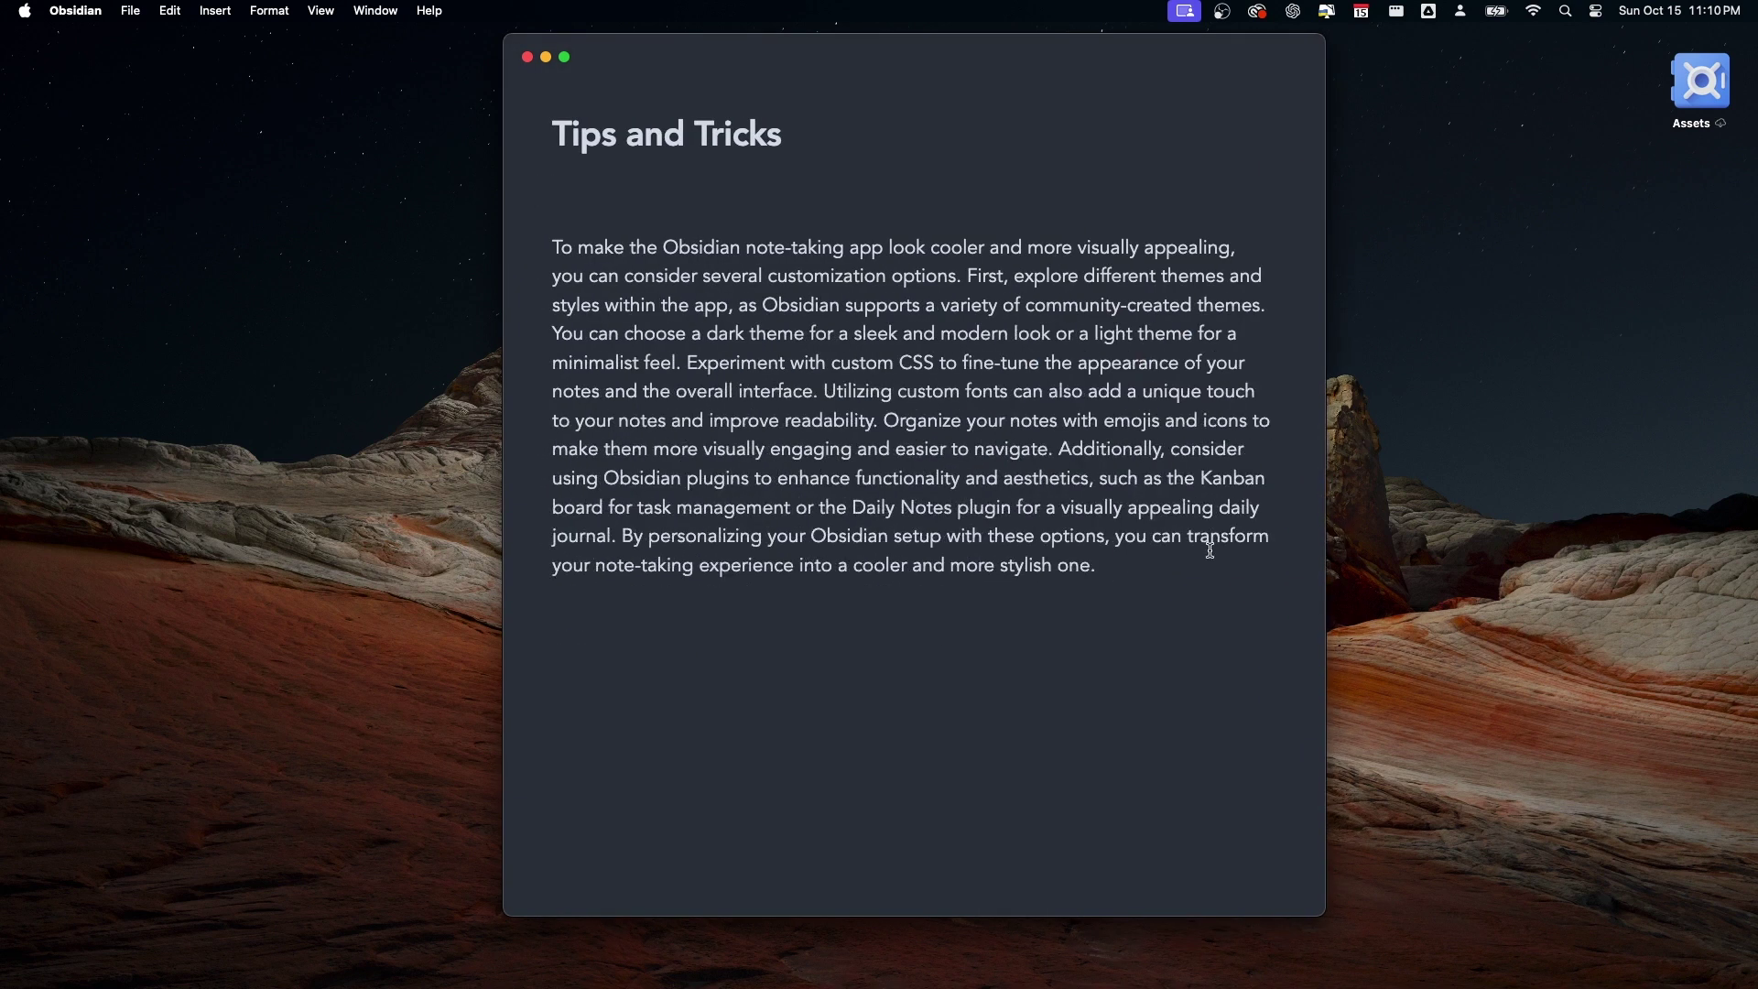
{"action": "key", "text": "super+comma"}
{"action": "left_click", "coordinate": [668, 371]}
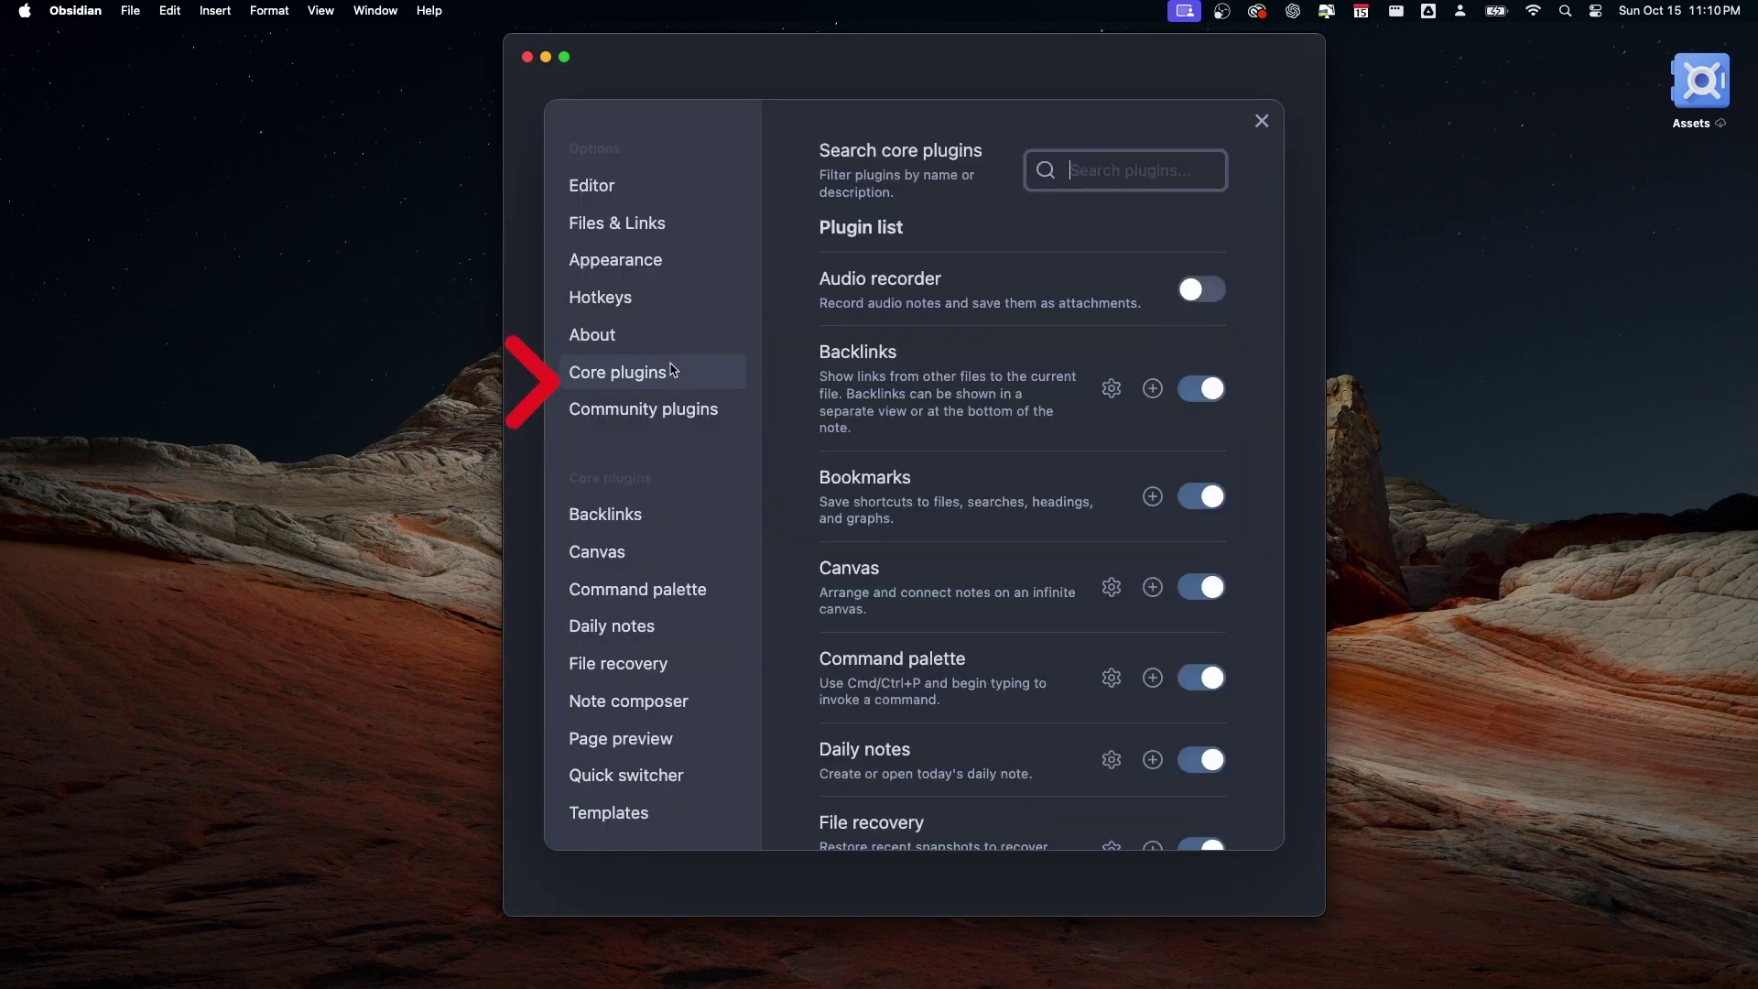
{"action": "scroll", "coordinate": [1086, 513], "scroll_direction": "down", "scroll_amount": 10}
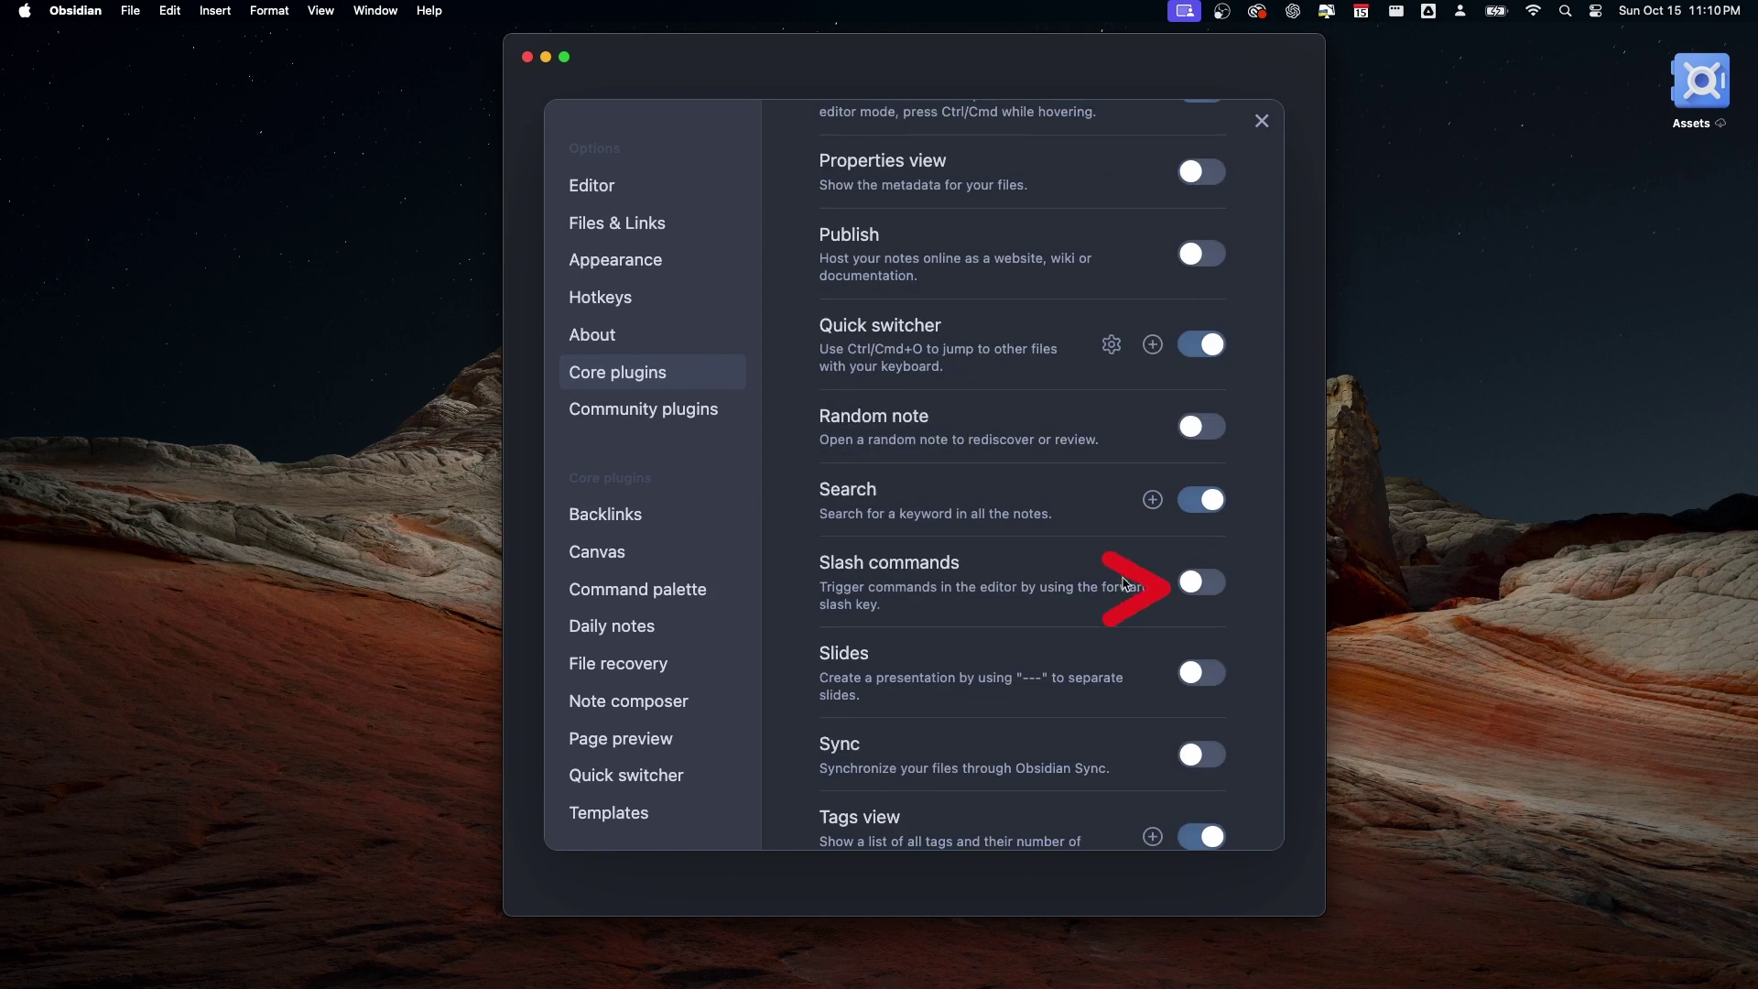
{"action": "left_click", "coordinate": [1204, 586]}
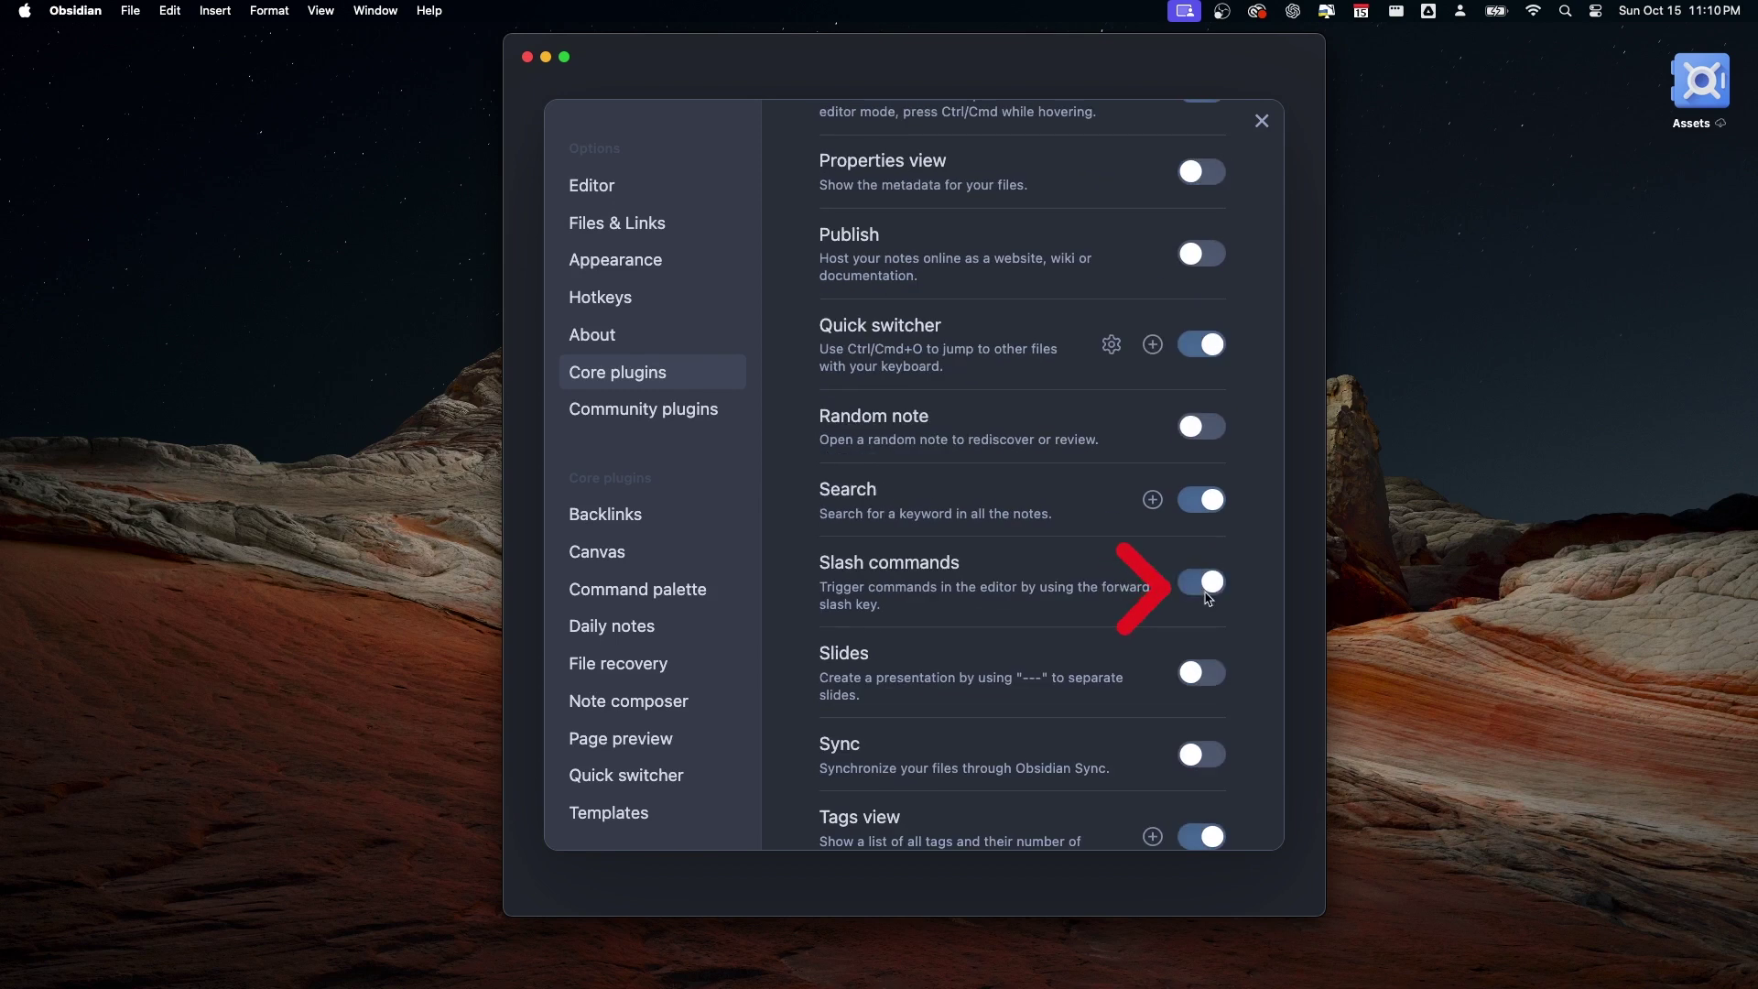
{"action": "key", "text": "Escape"}
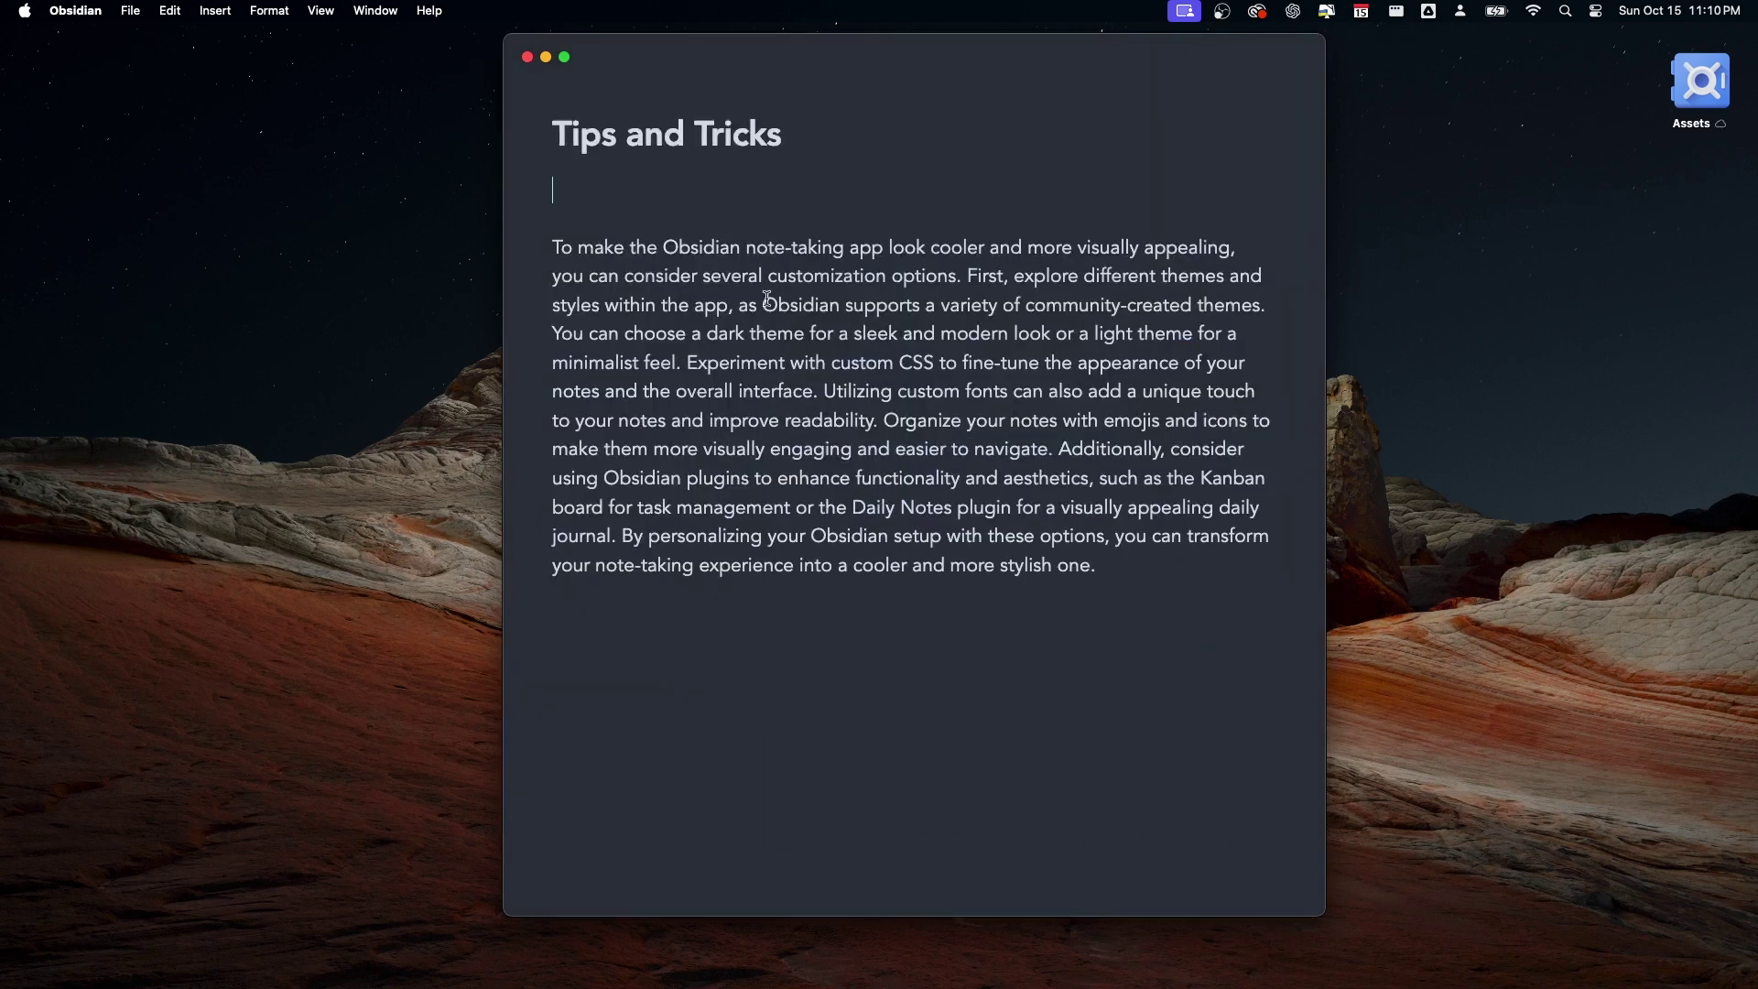
Insert a NOTE callout under Tips and Tricks with the /call slash command
{"action": "type", "text": "/call"}
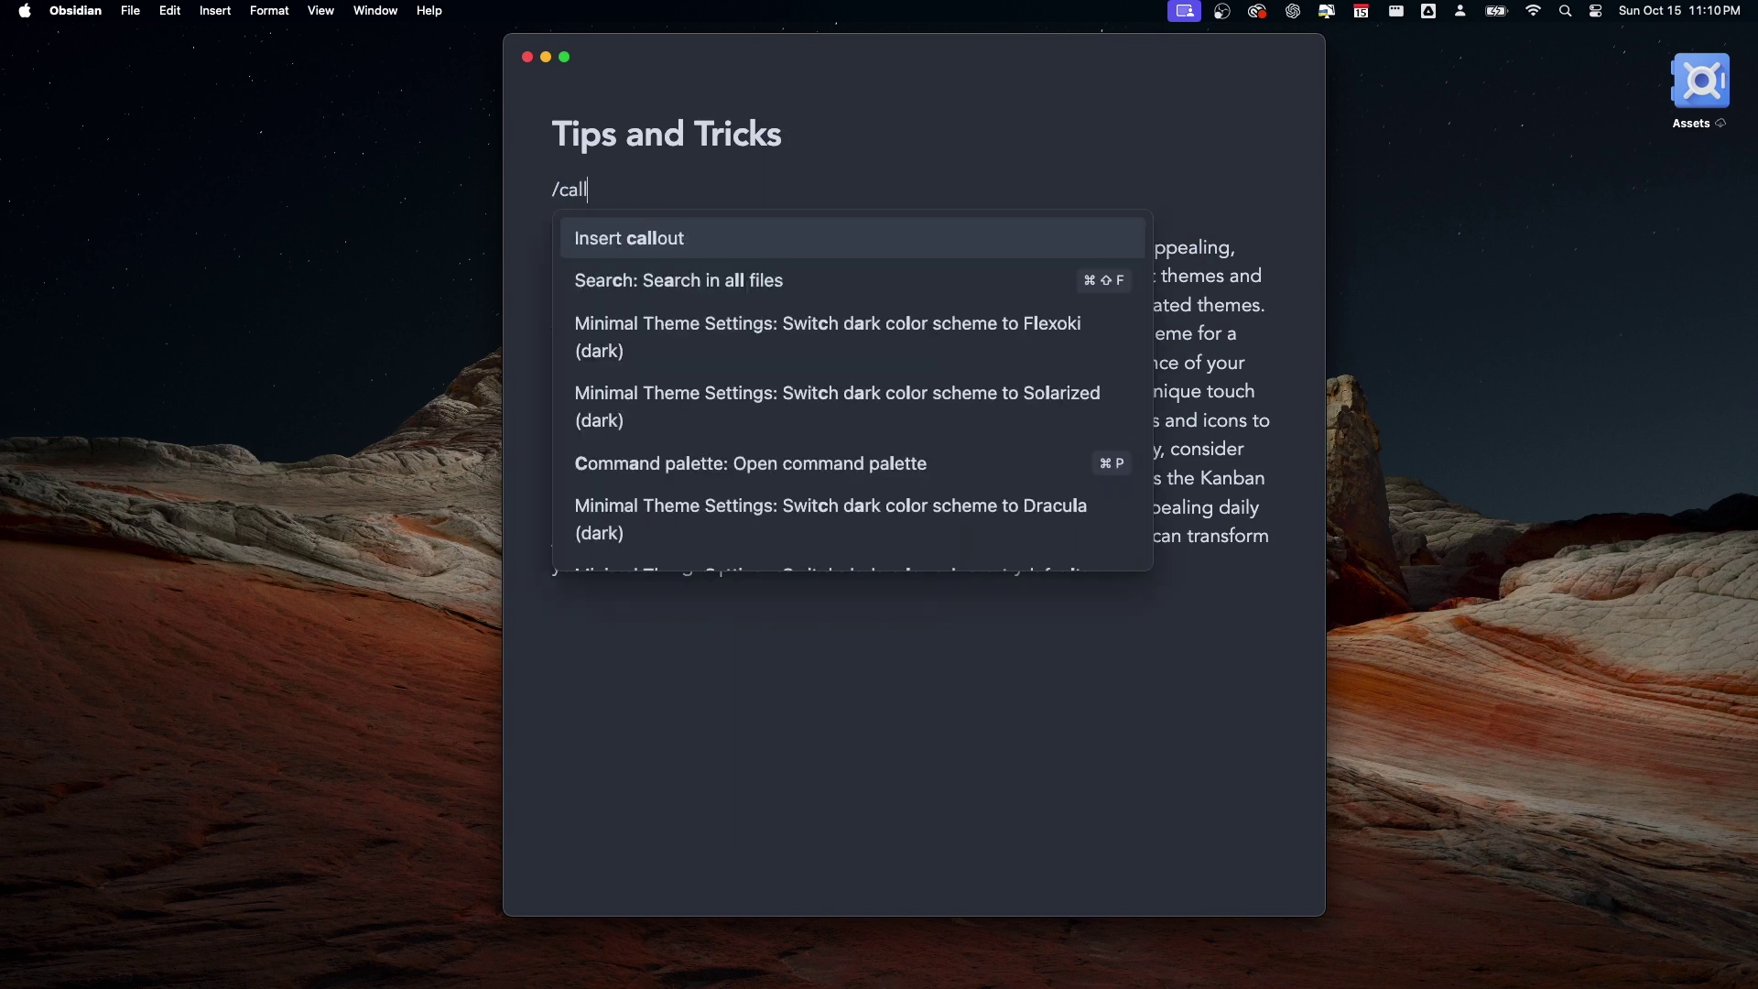
{"action": "key", "text": "Return"}
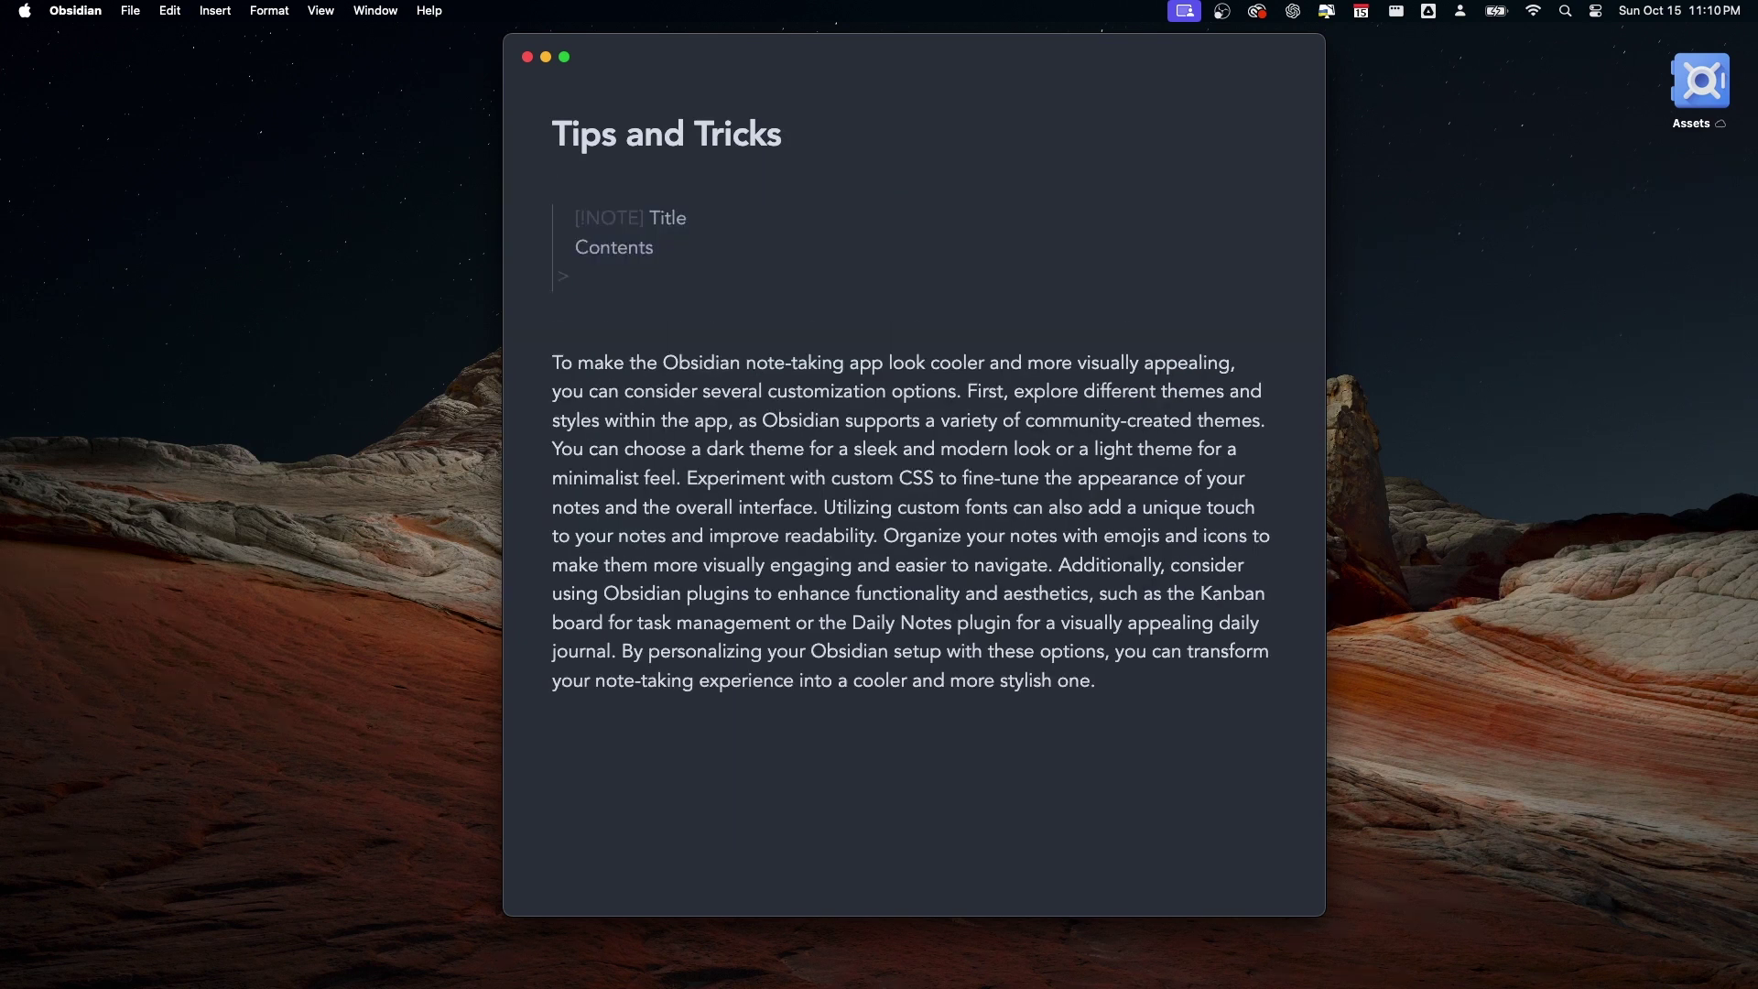
{"action": "left_click", "coordinate": [552, 397]}
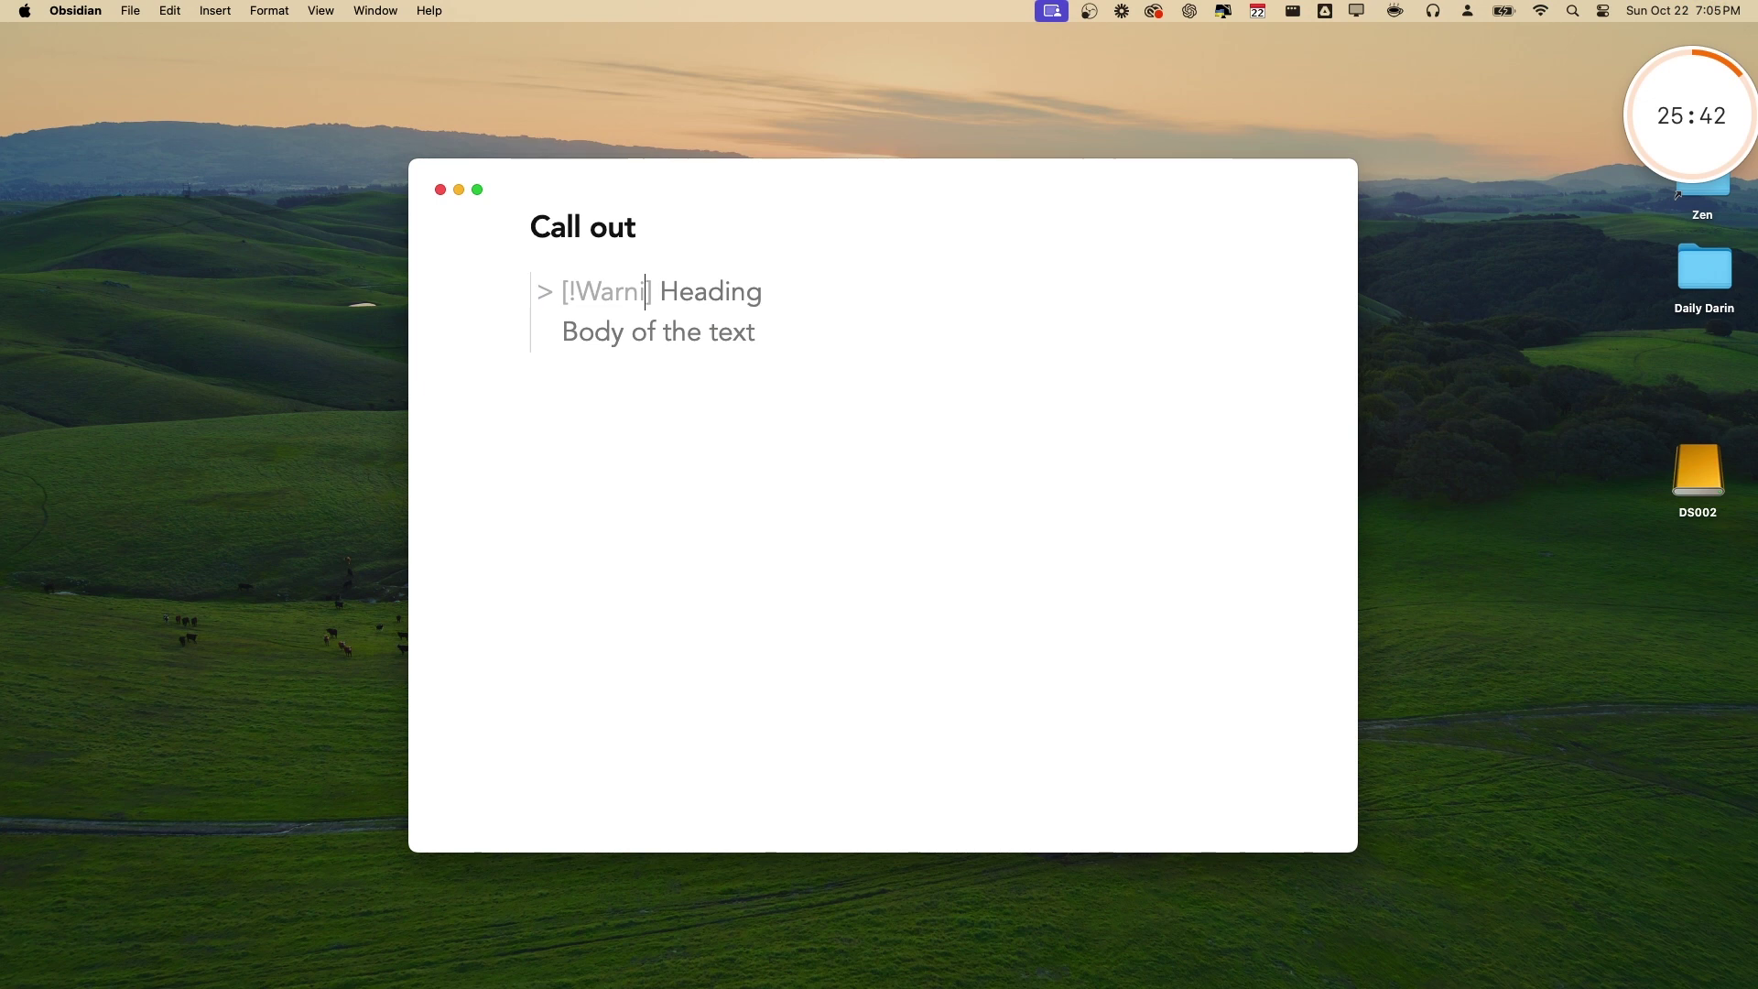
Change the callout type to Warning and highlight 'Obsidian note-taking app' with ==
{"action": "type", "text": "ing"}
{"action": "left_click", "coordinate": [611, 411]}
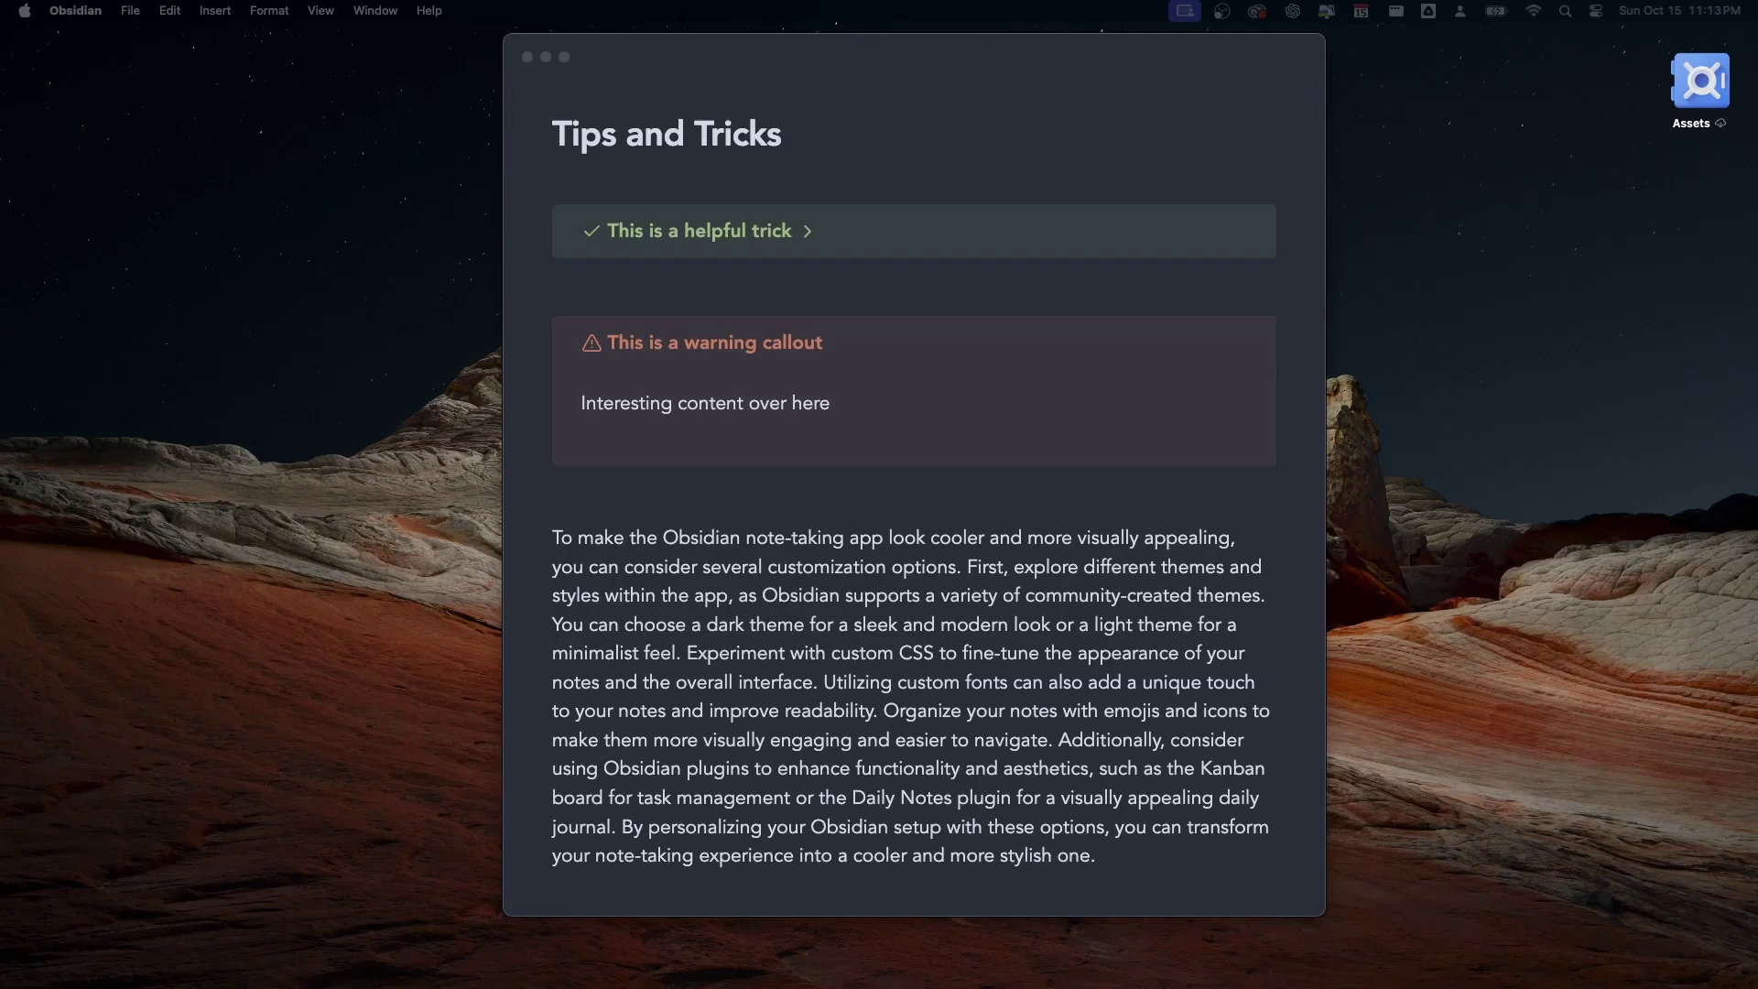
{"action": "scroll", "coordinate": [917, 610], "scroll_direction": "down", "scroll_amount": 3}
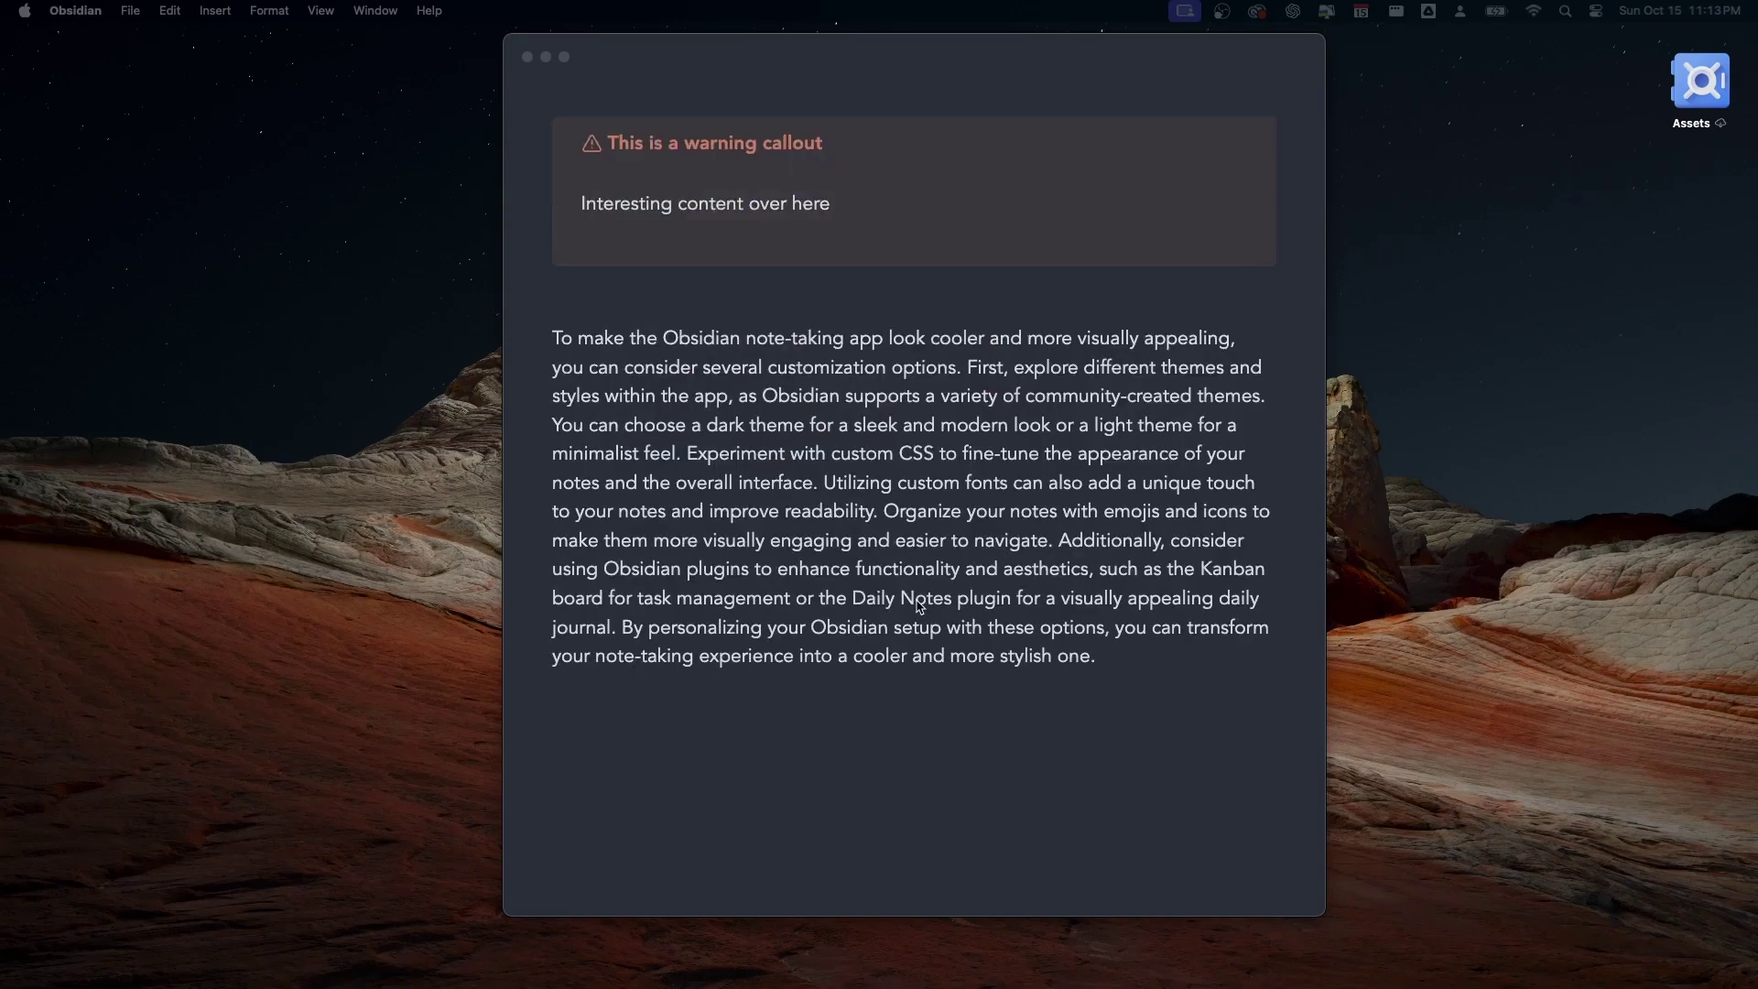
{"action": "left_click", "coordinate": [671, 311]}
{"action": "left_click_drag", "start_coordinate": [669, 326], "coordinate": [888, 327]}
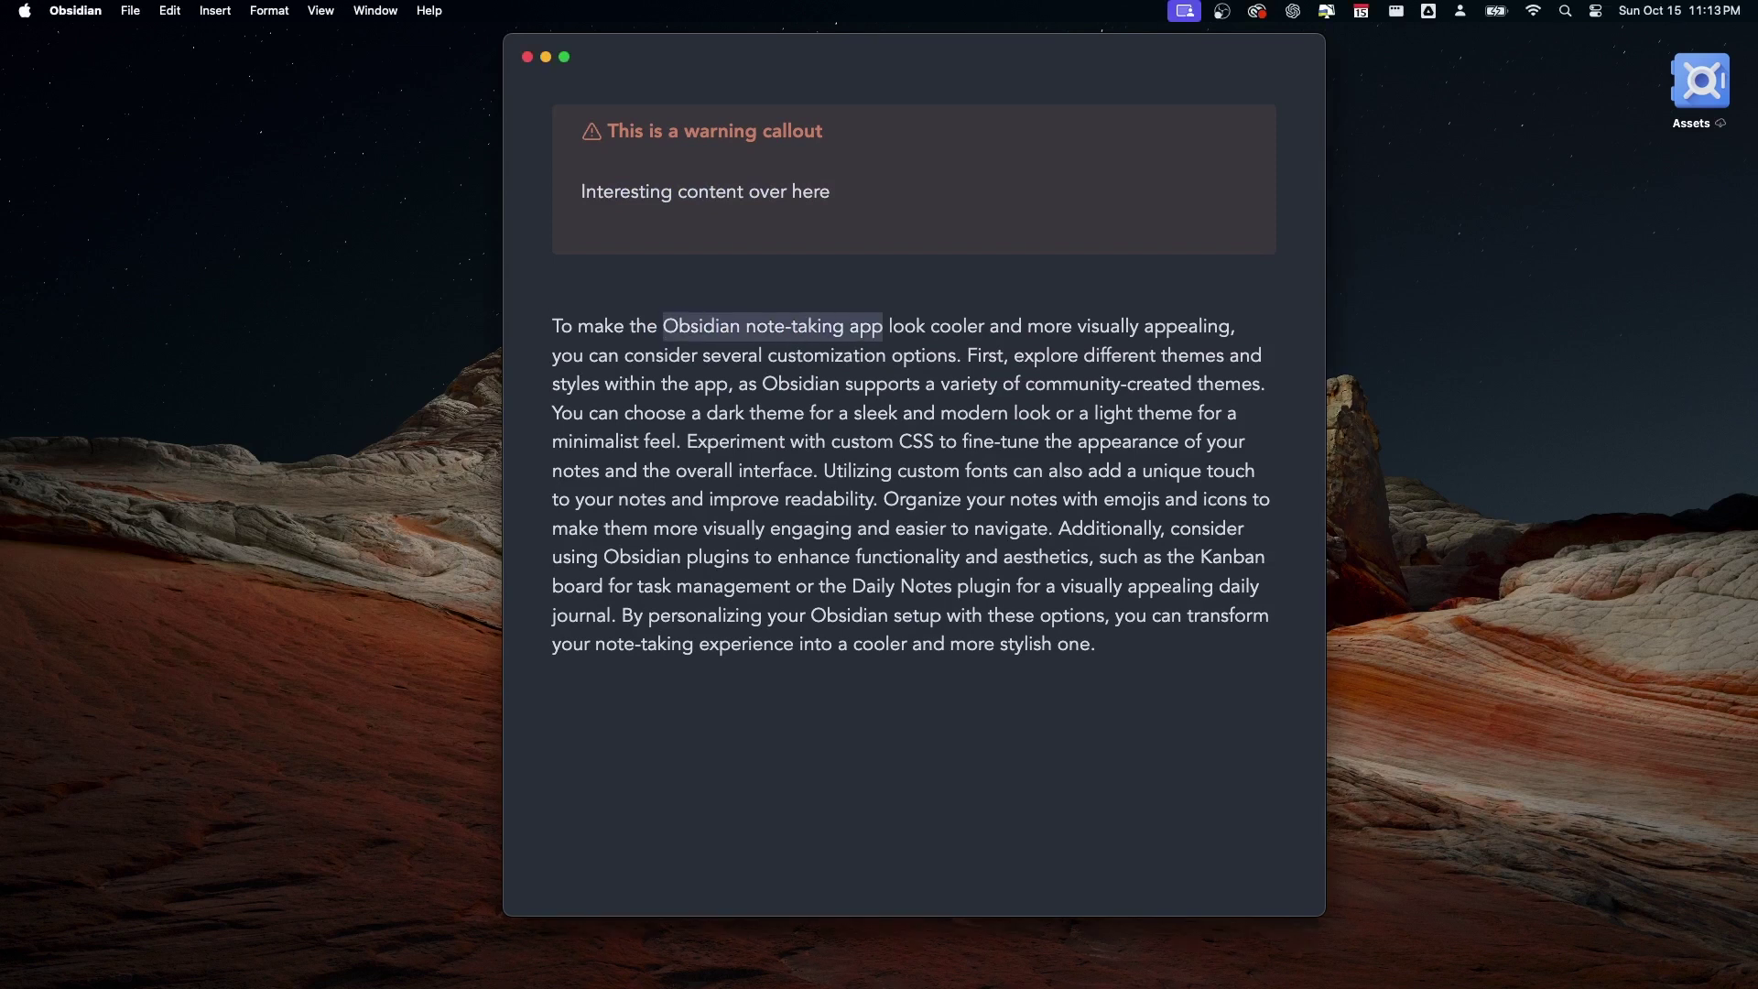
{"action": "type", "text": "=="}
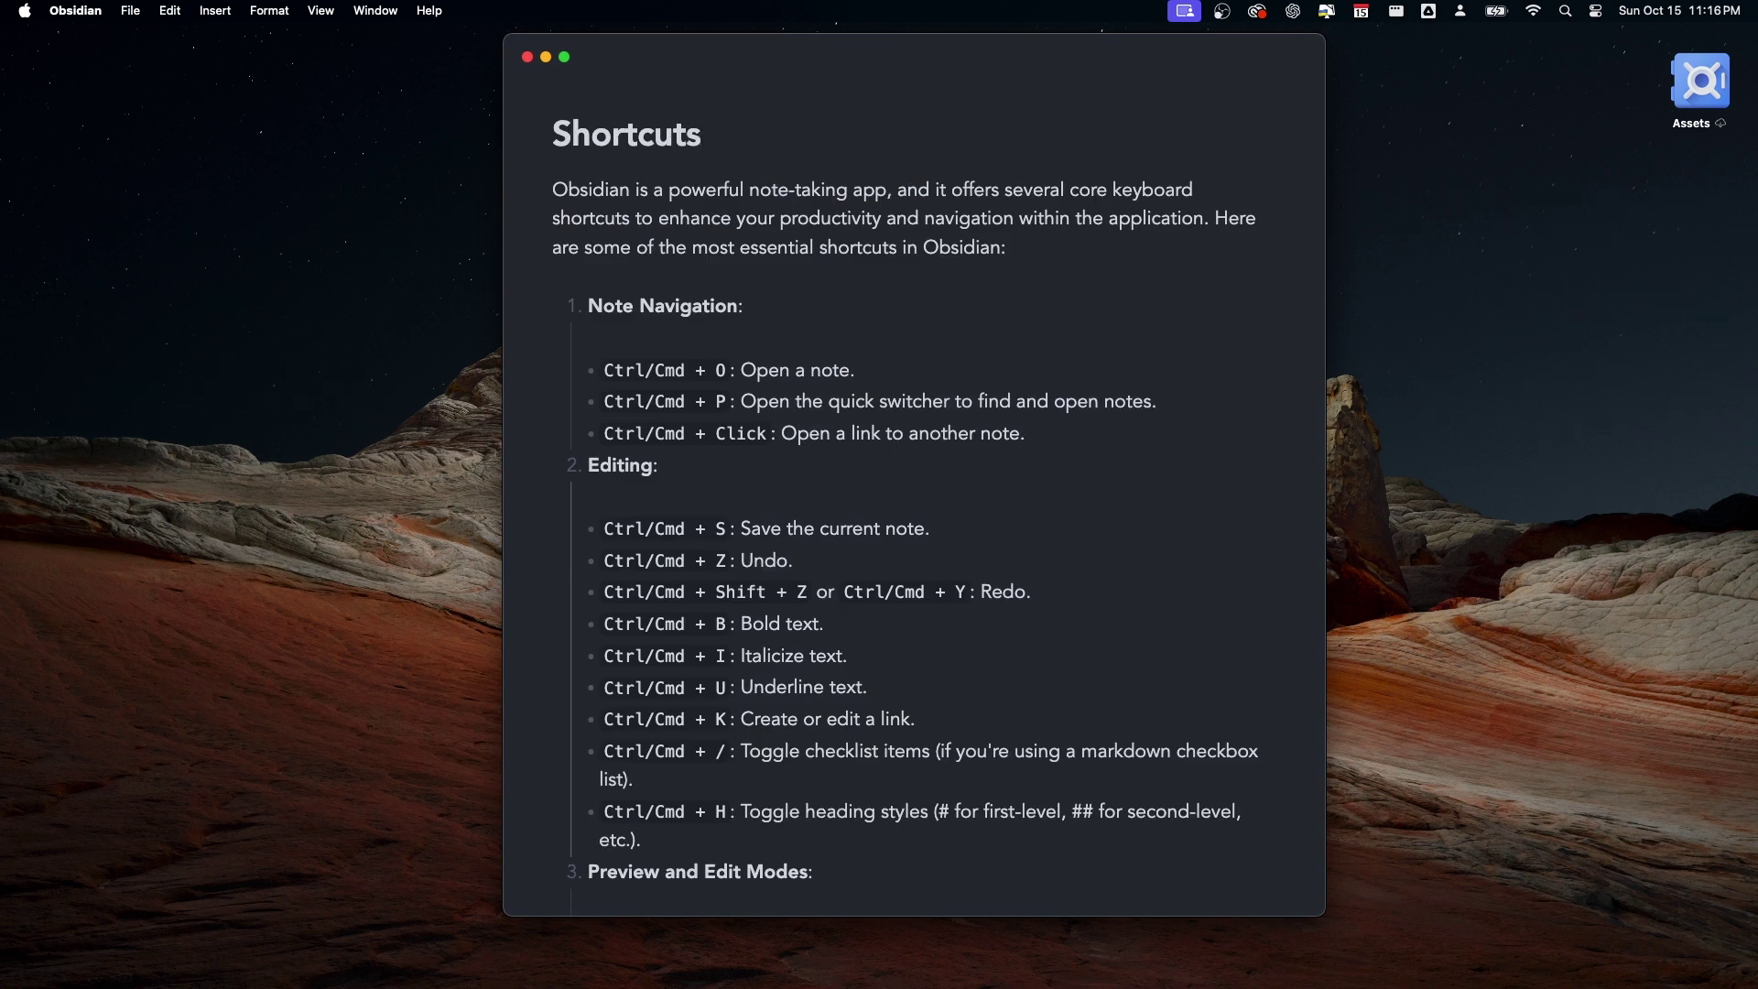
Apply 'Minimal Theme Settings: Use light mode (low contrast)' from the command palette
{"action": "left_click", "coordinate": [1048, 332]}
{"action": "key", "text": "super+p"}
{"action": "type", "text": "light"}
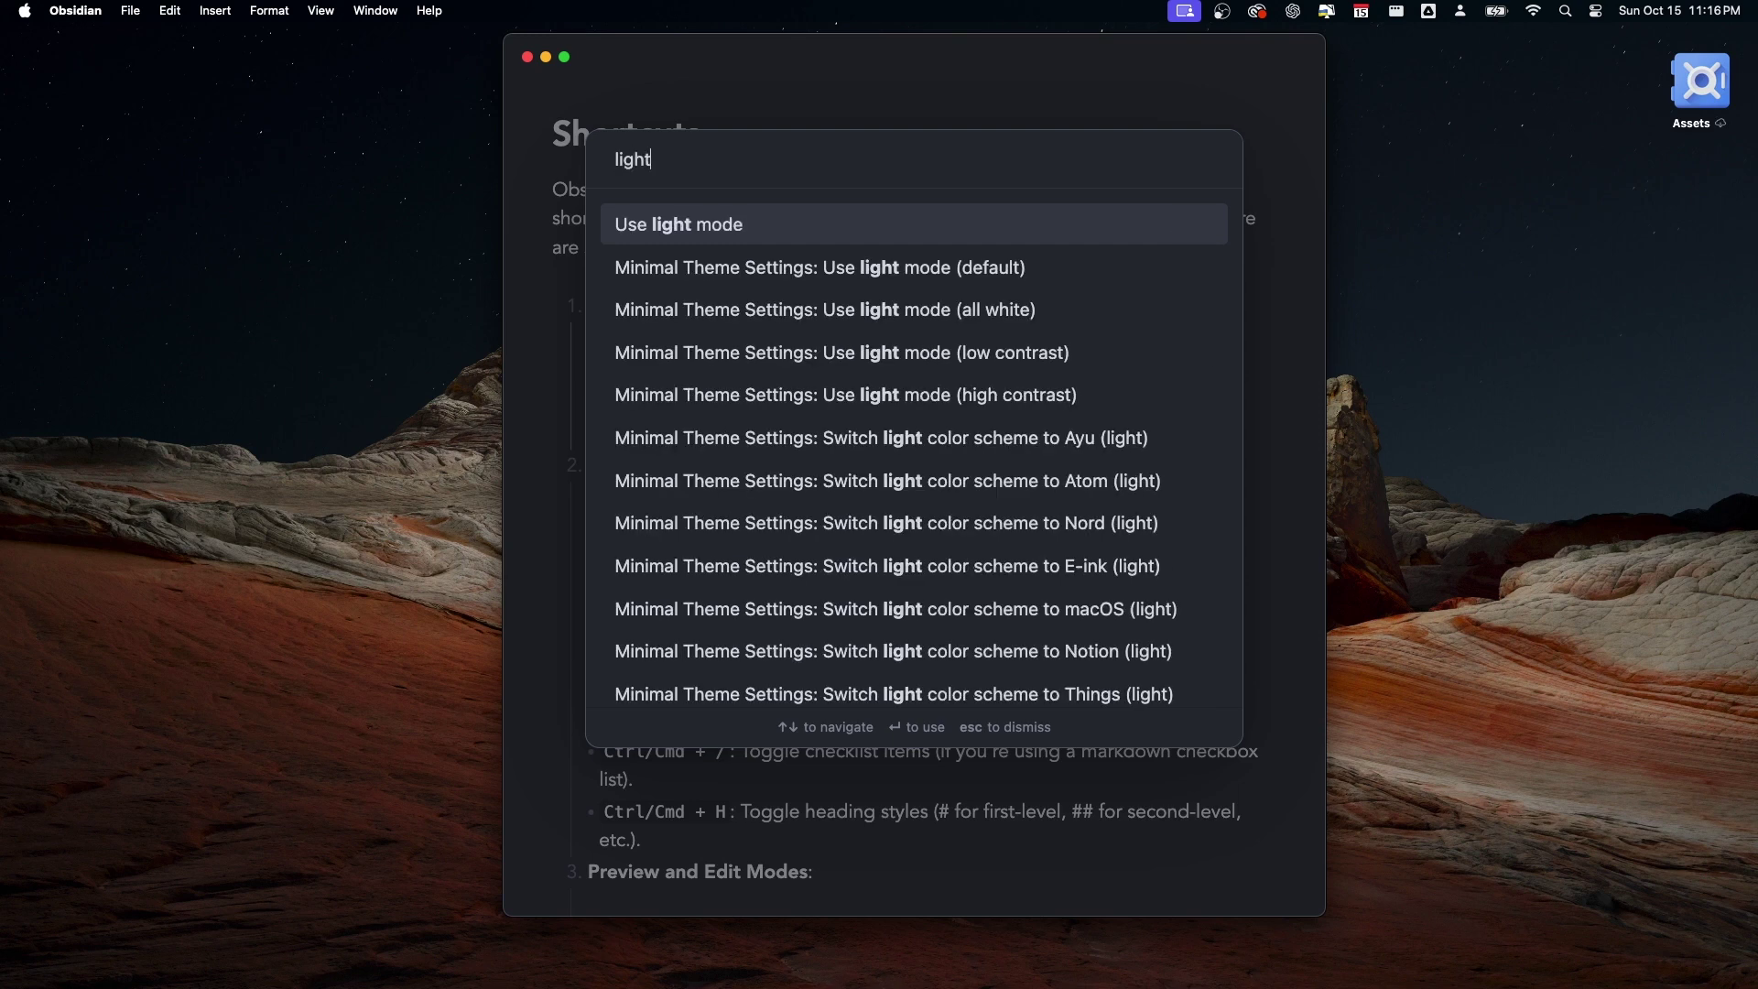
{"action": "key", "text": "Down"}
{"action": "key", "text": "Down"}
{"action": "key", "text": "Down"}
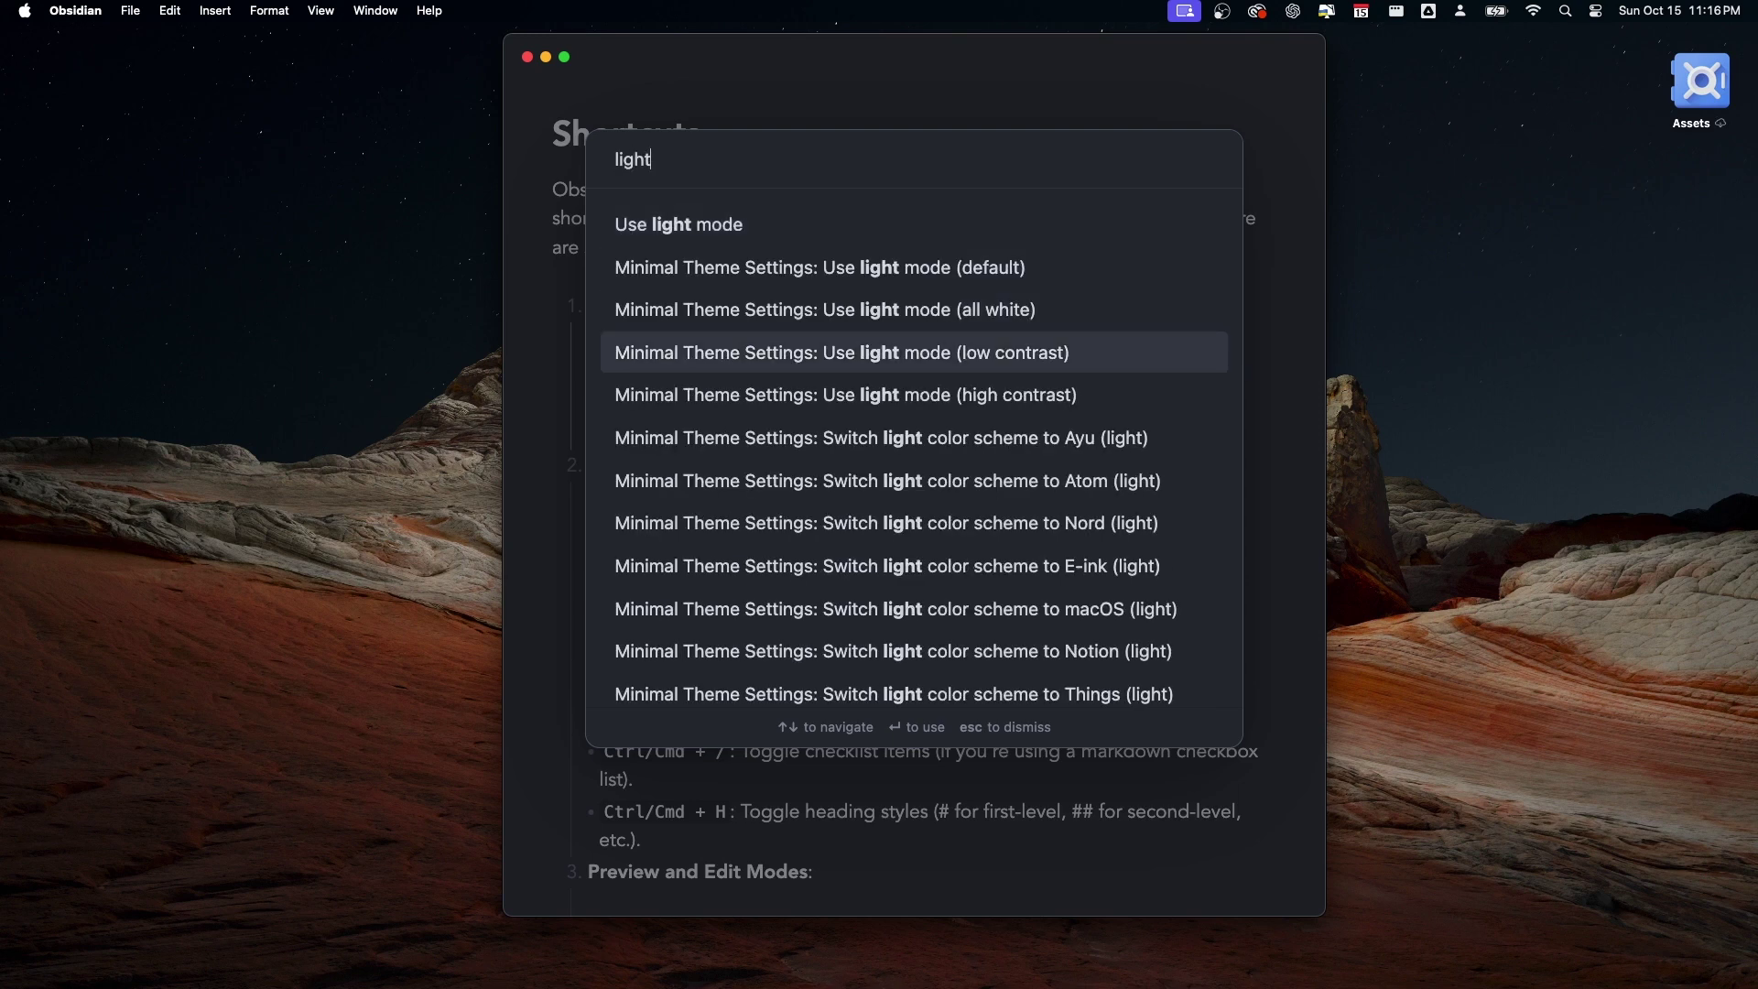
{"action": "key", "text": "Return"}
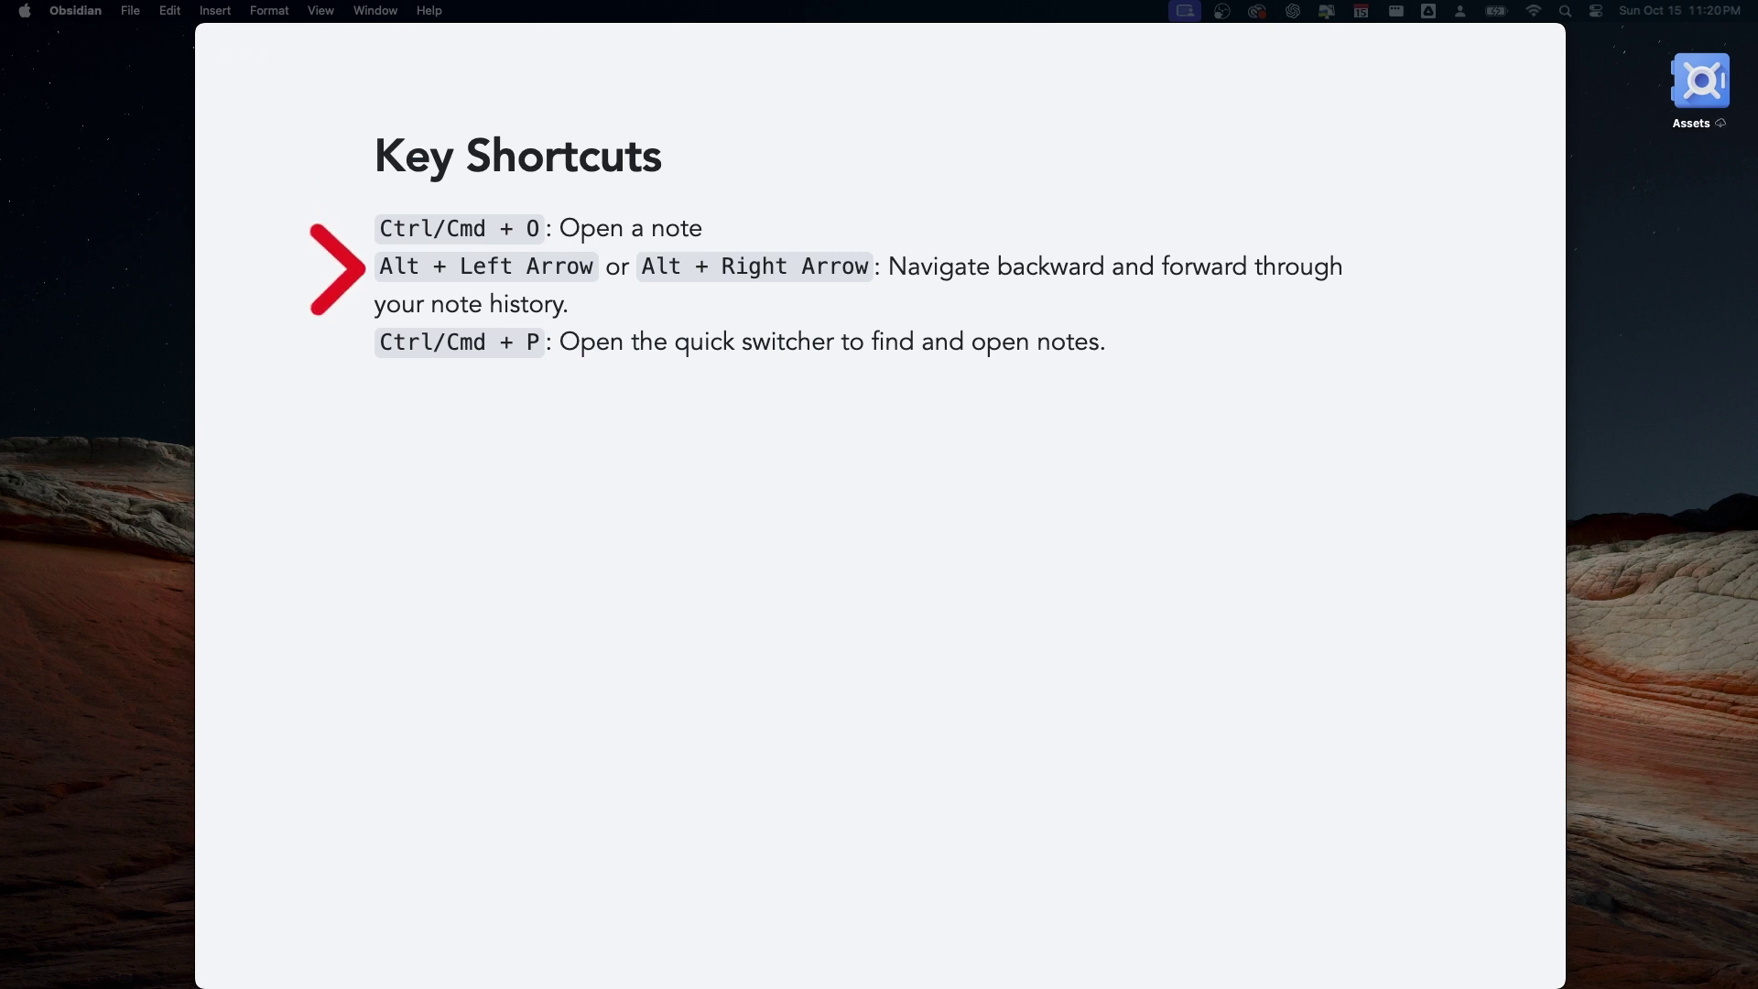
Toggle the file explorer and backlinks sidebars with their hotkeys, then open Settings
{"action": "left_click", "coordinate": [1048, 476]}
{"action": "key", "text": "super+backslash"}
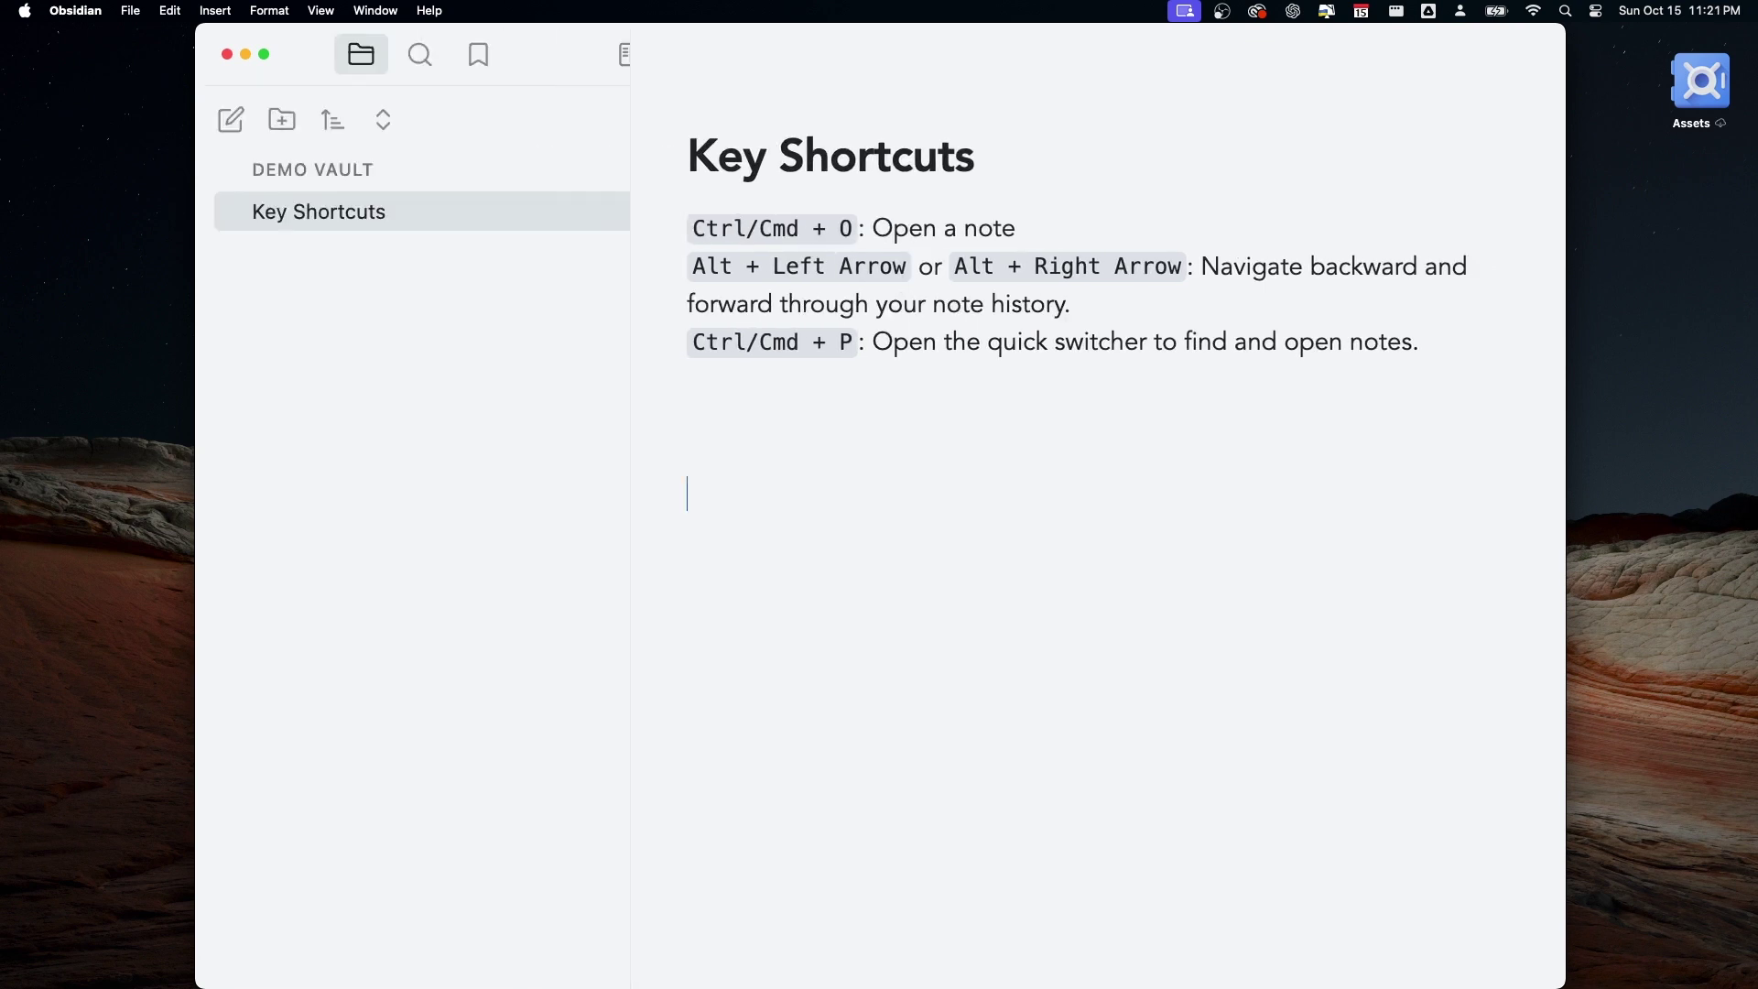
{"action": "key", "text": "super+backslash"}
{"action": "key", "text": "super+shift+backslash"}
{"action": "key", "text": "super+shift+backslash"}
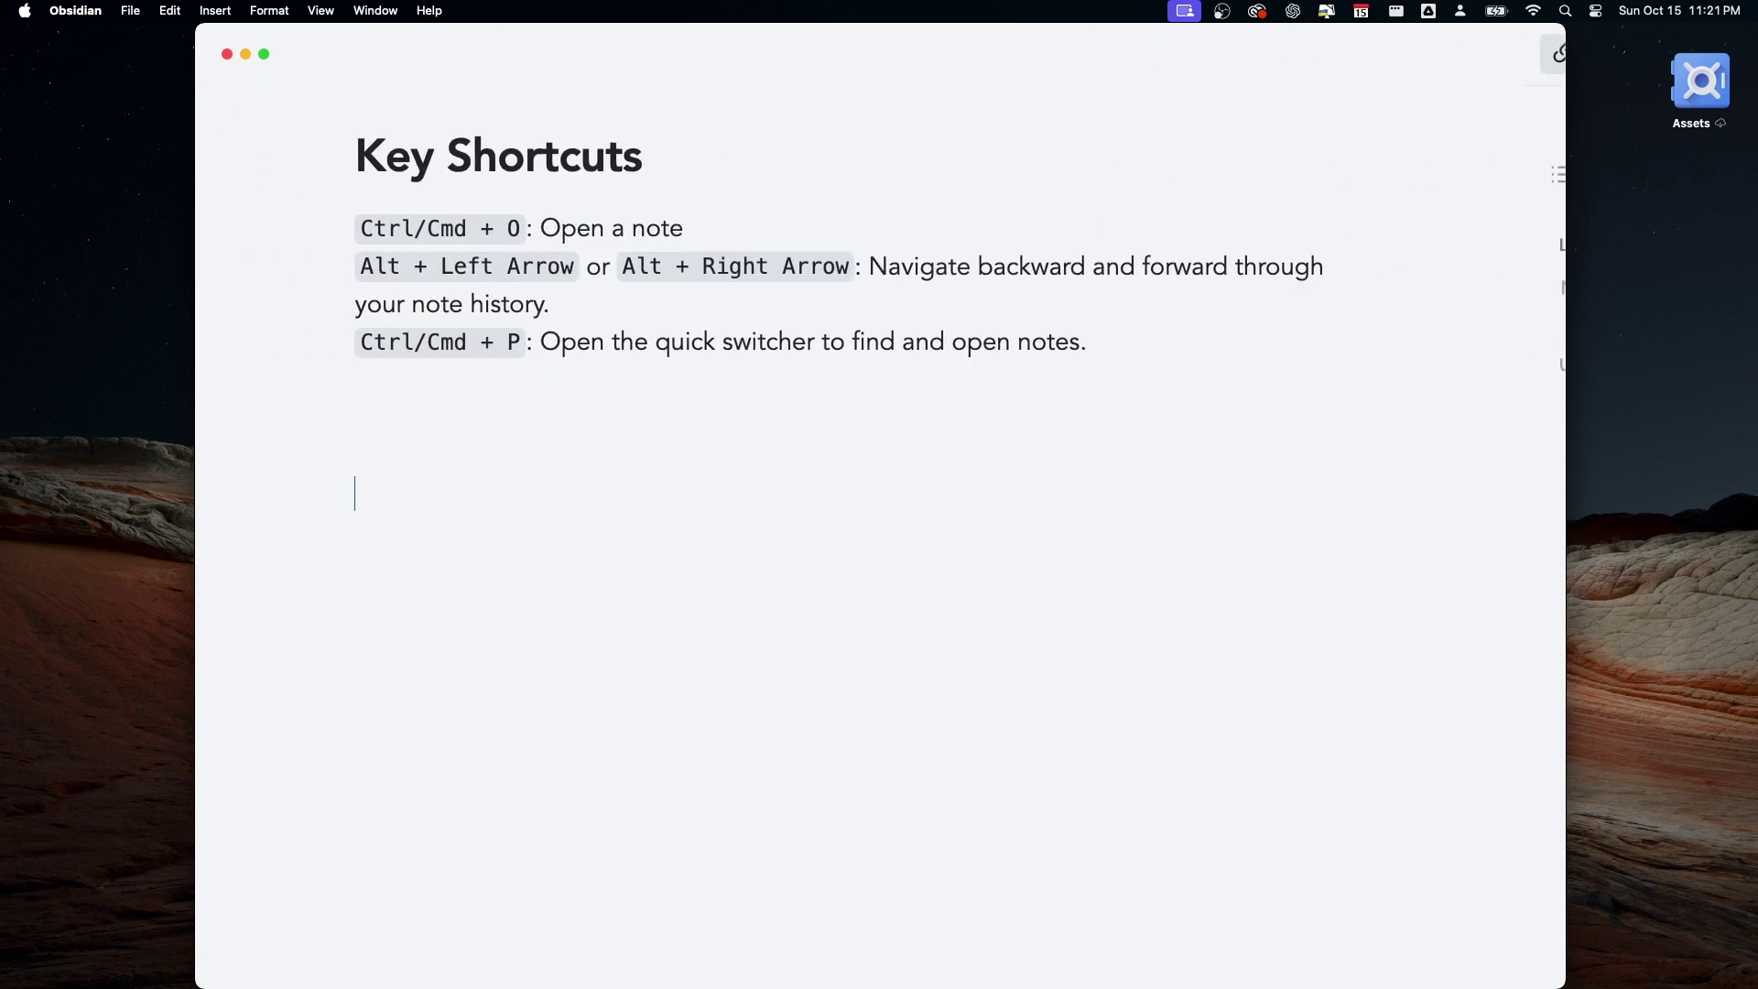
{"action": "key", "text": "super+backslash"}
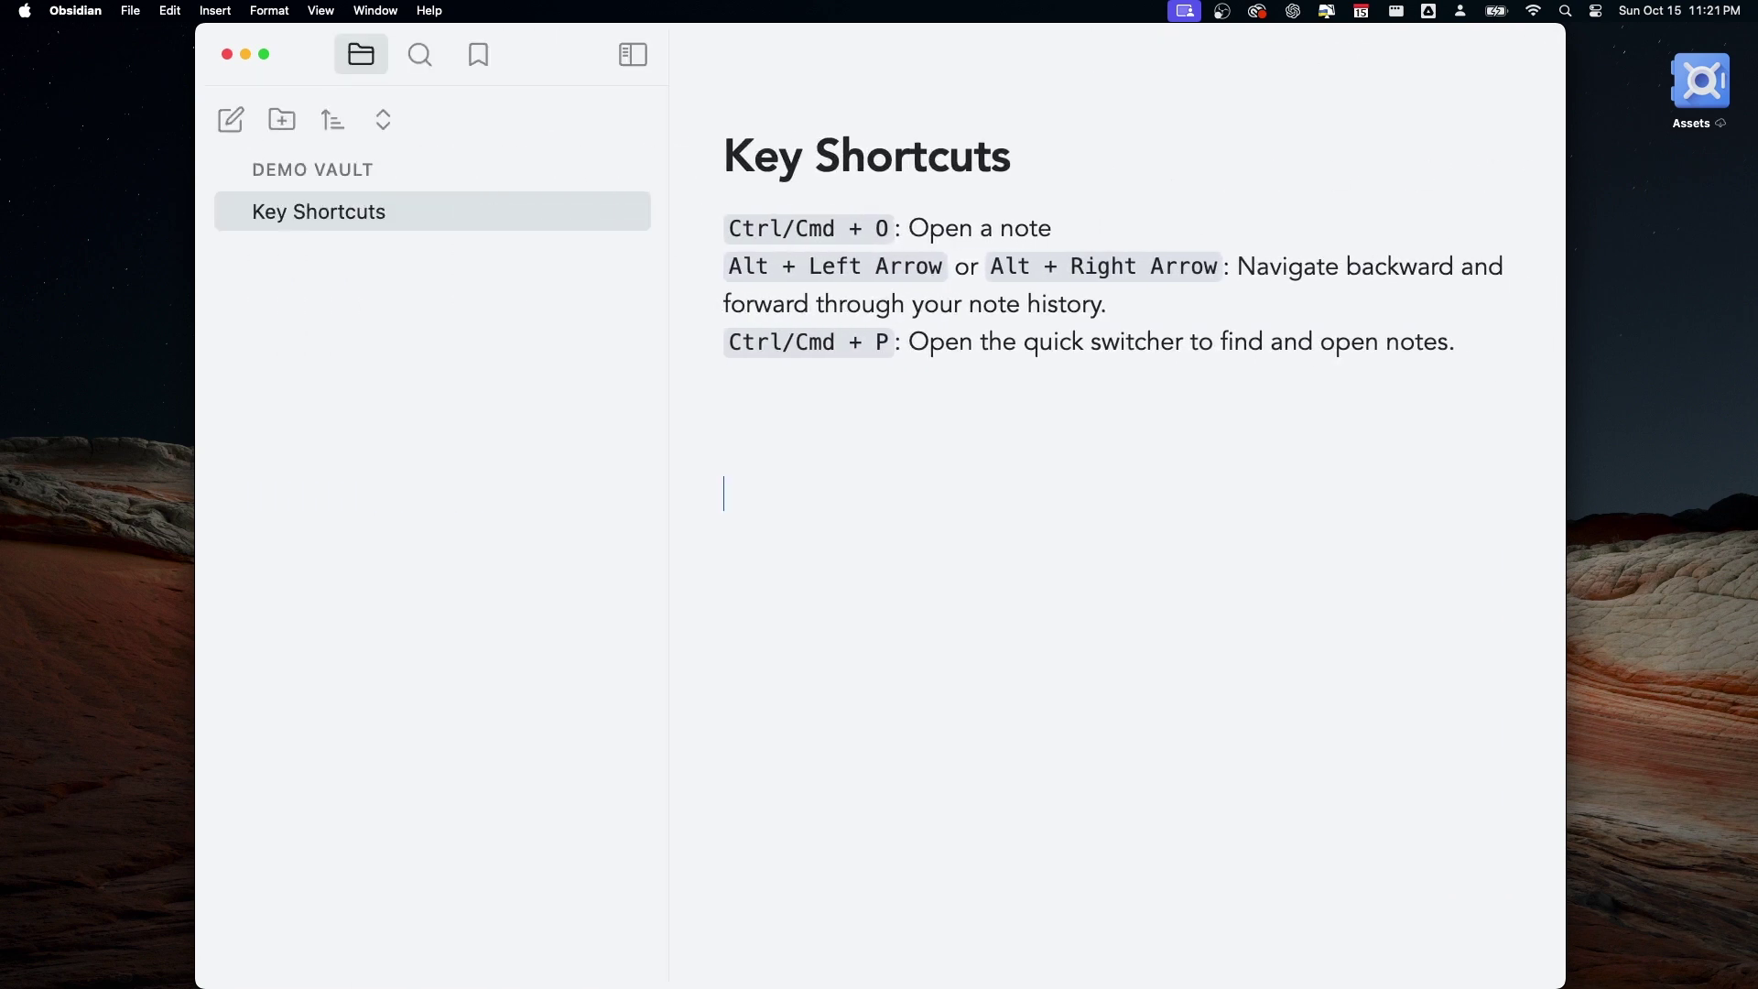
{"action": "key", "text": "super+backslash"}
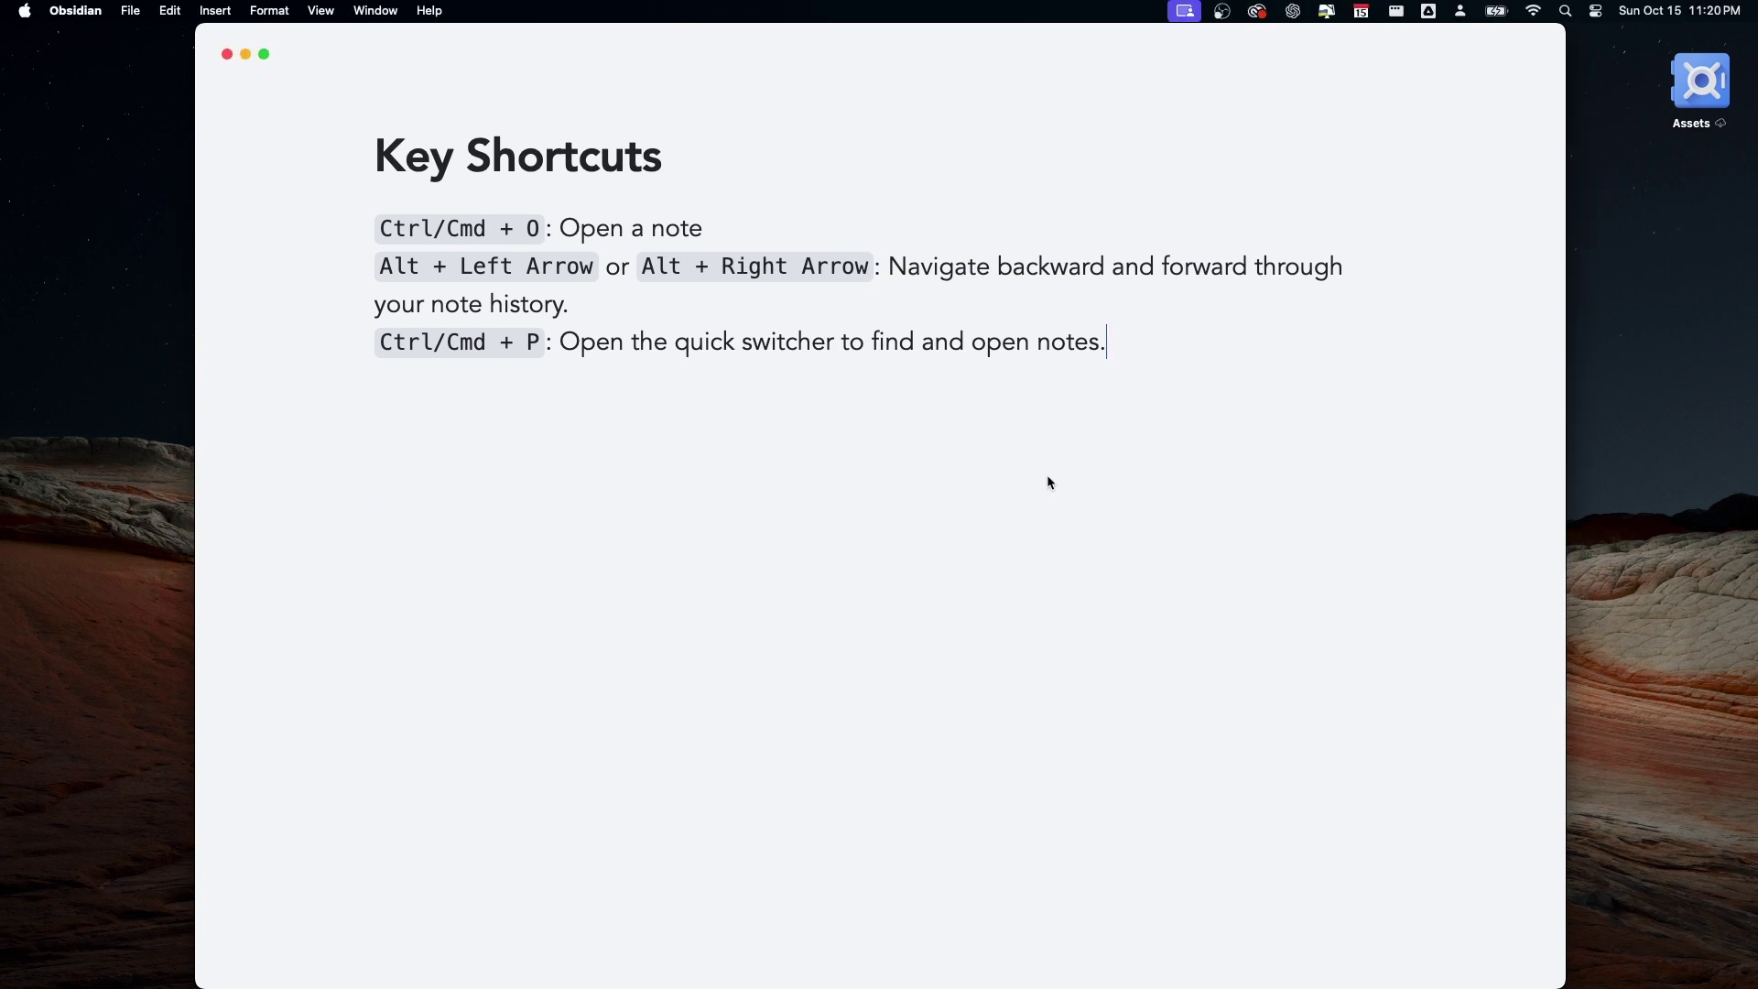
{"action": "left_click", "coordinate": [1048, 476]}
{"action": "key", "text": "super+comma"}
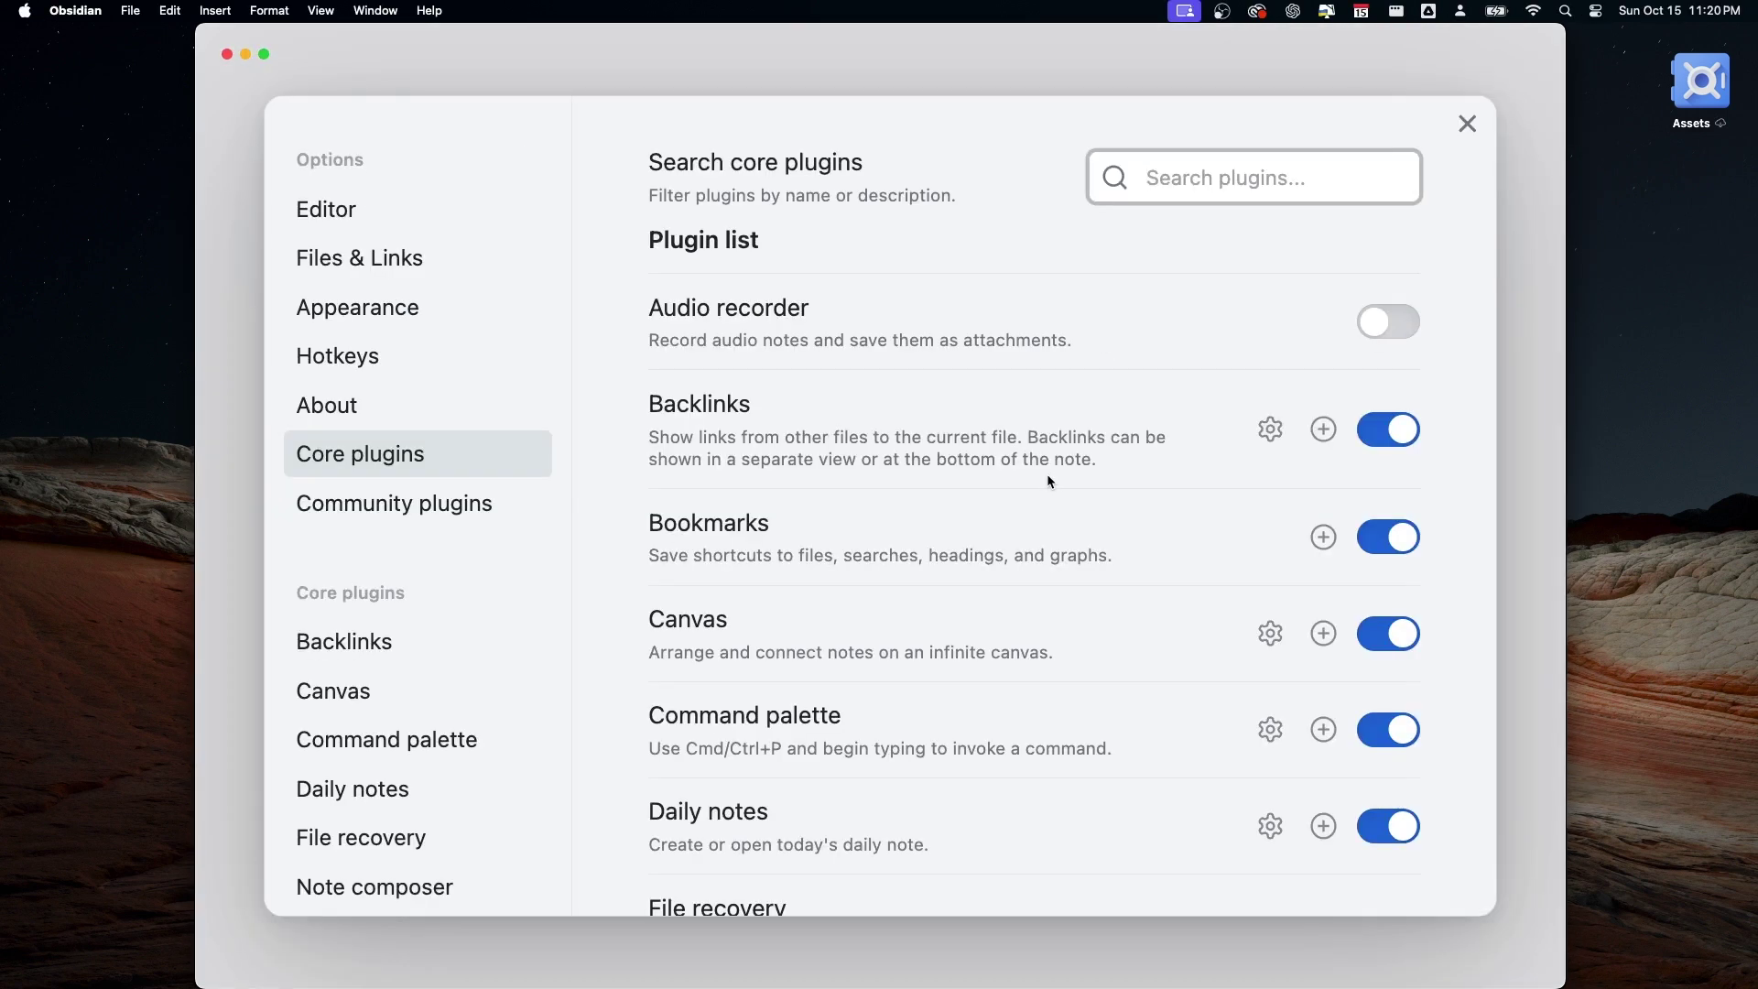
Rebind Toggle left sidebar from ⌥← to Ctrl+Option+Left in Hotkeys and test it
{"action": "left_click", "coordinate": [477, 371]}
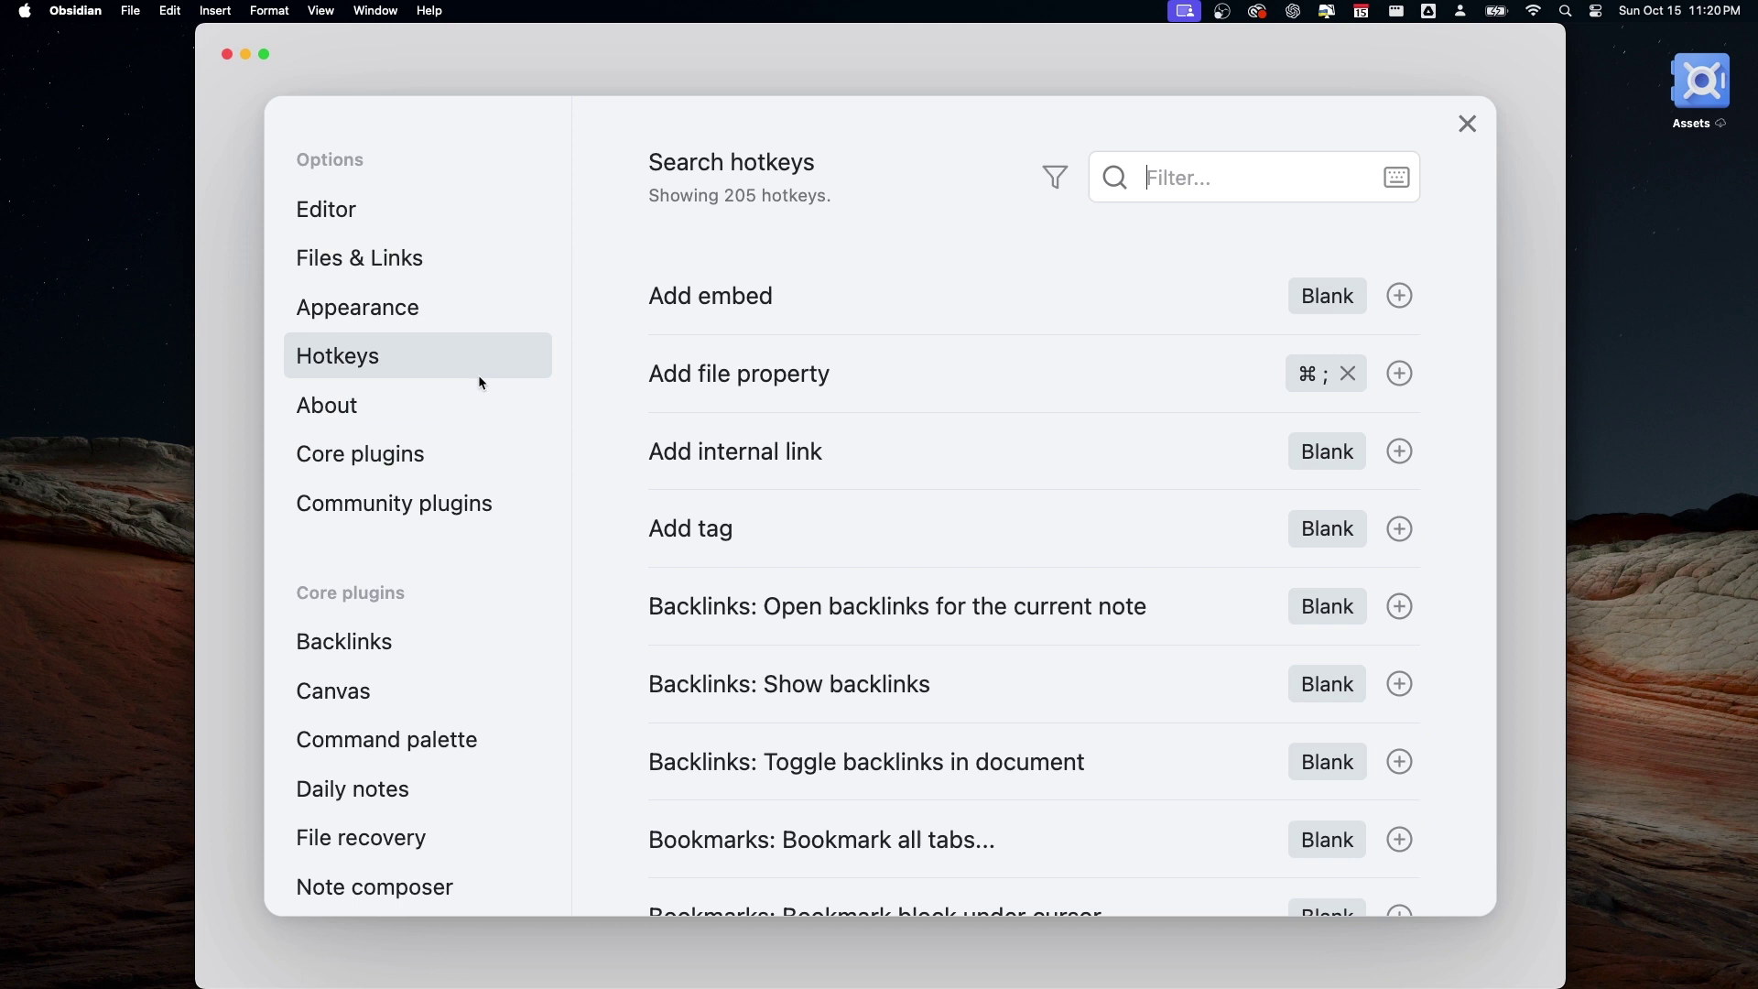
{"action": "type", "text": "left"}
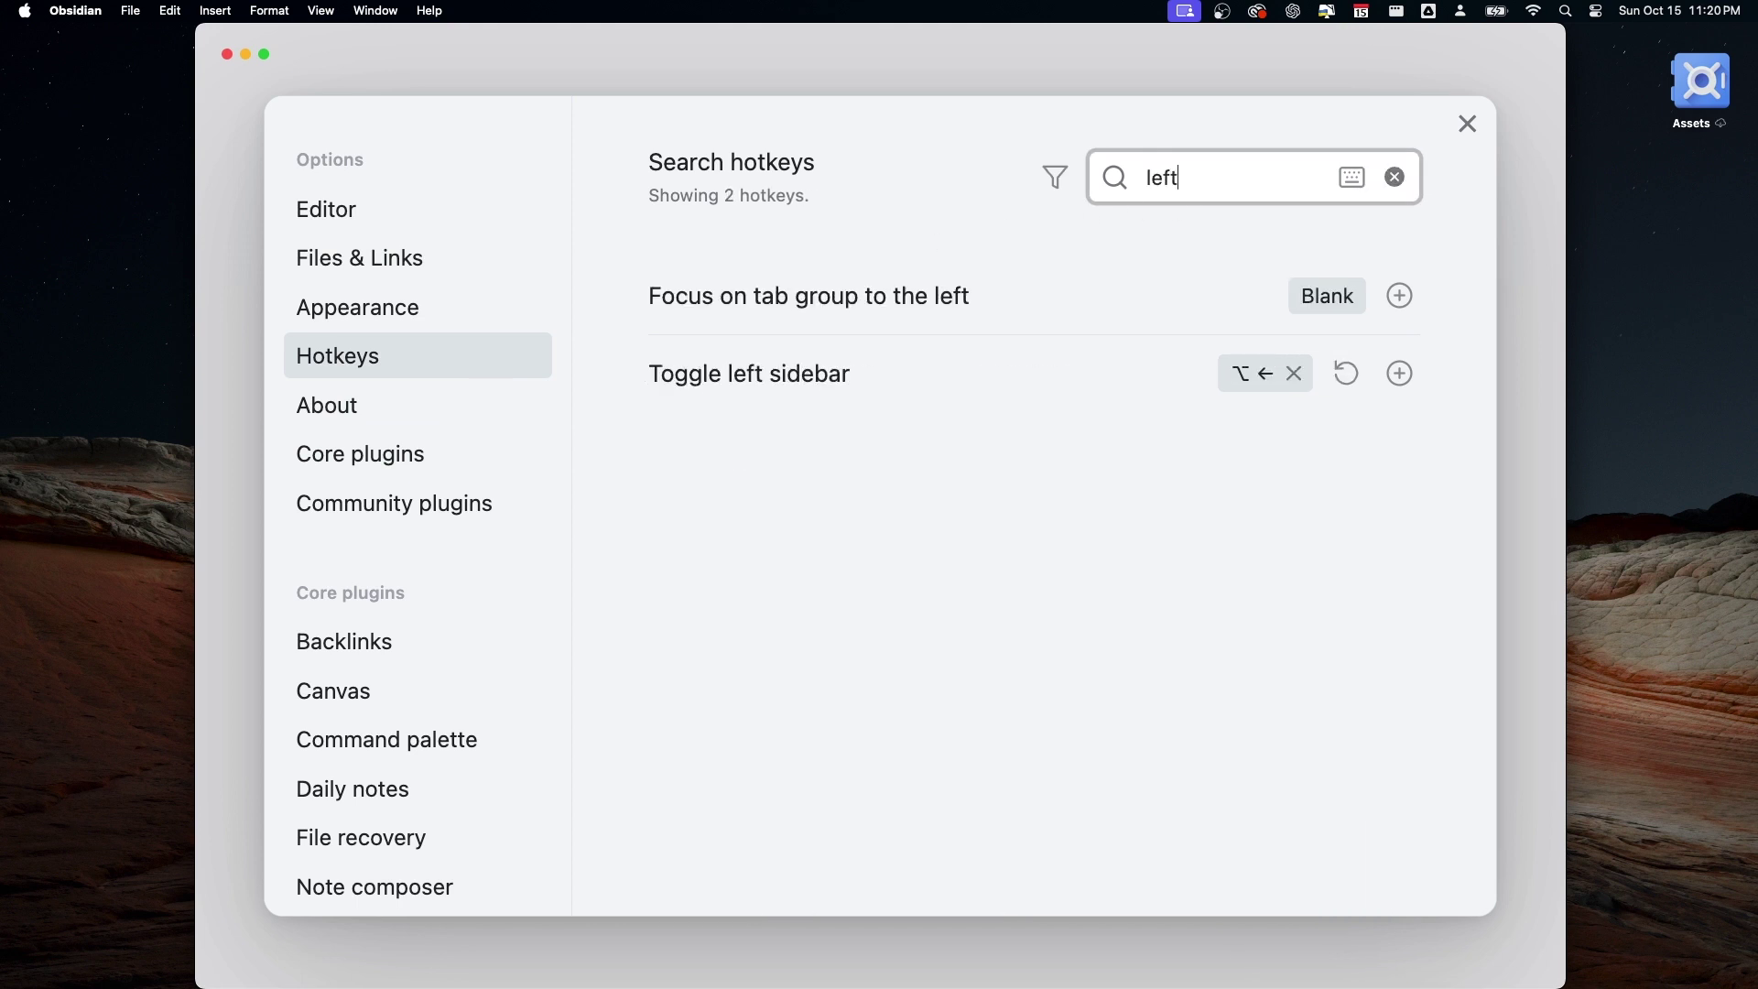
{"action": "left_click", "coordinate": [1349, 379]}
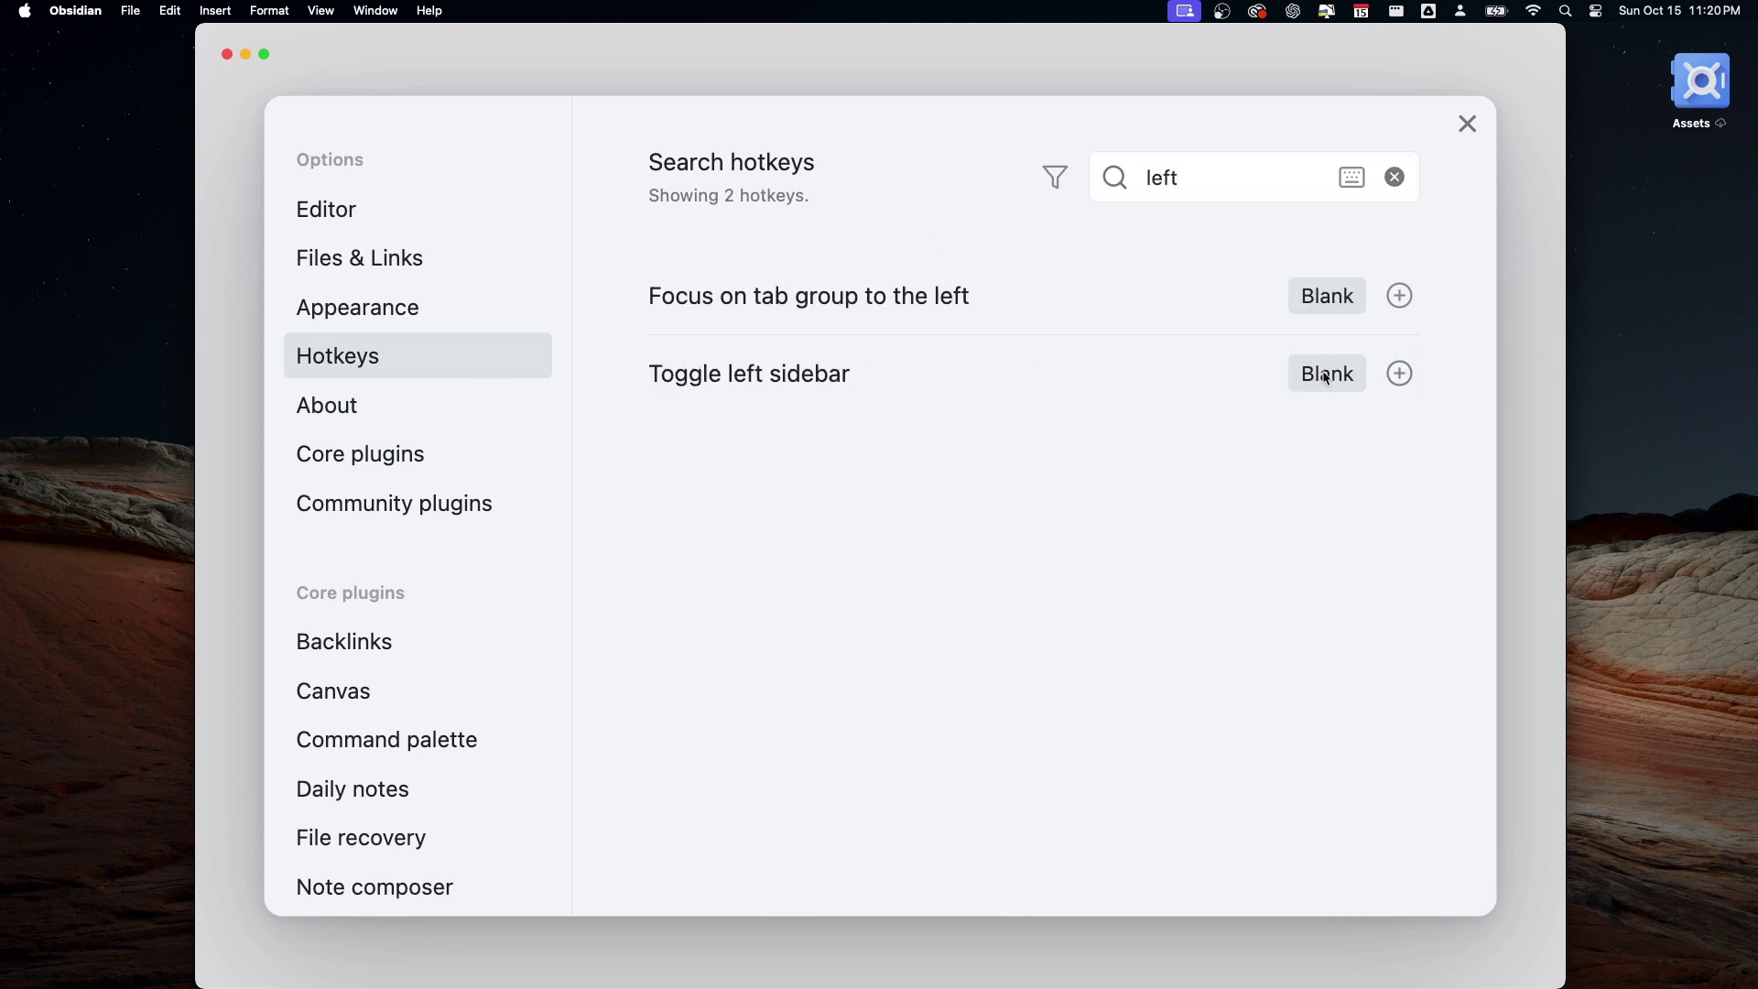
{"action": "left_click", "coordinate": [1407, 375]}
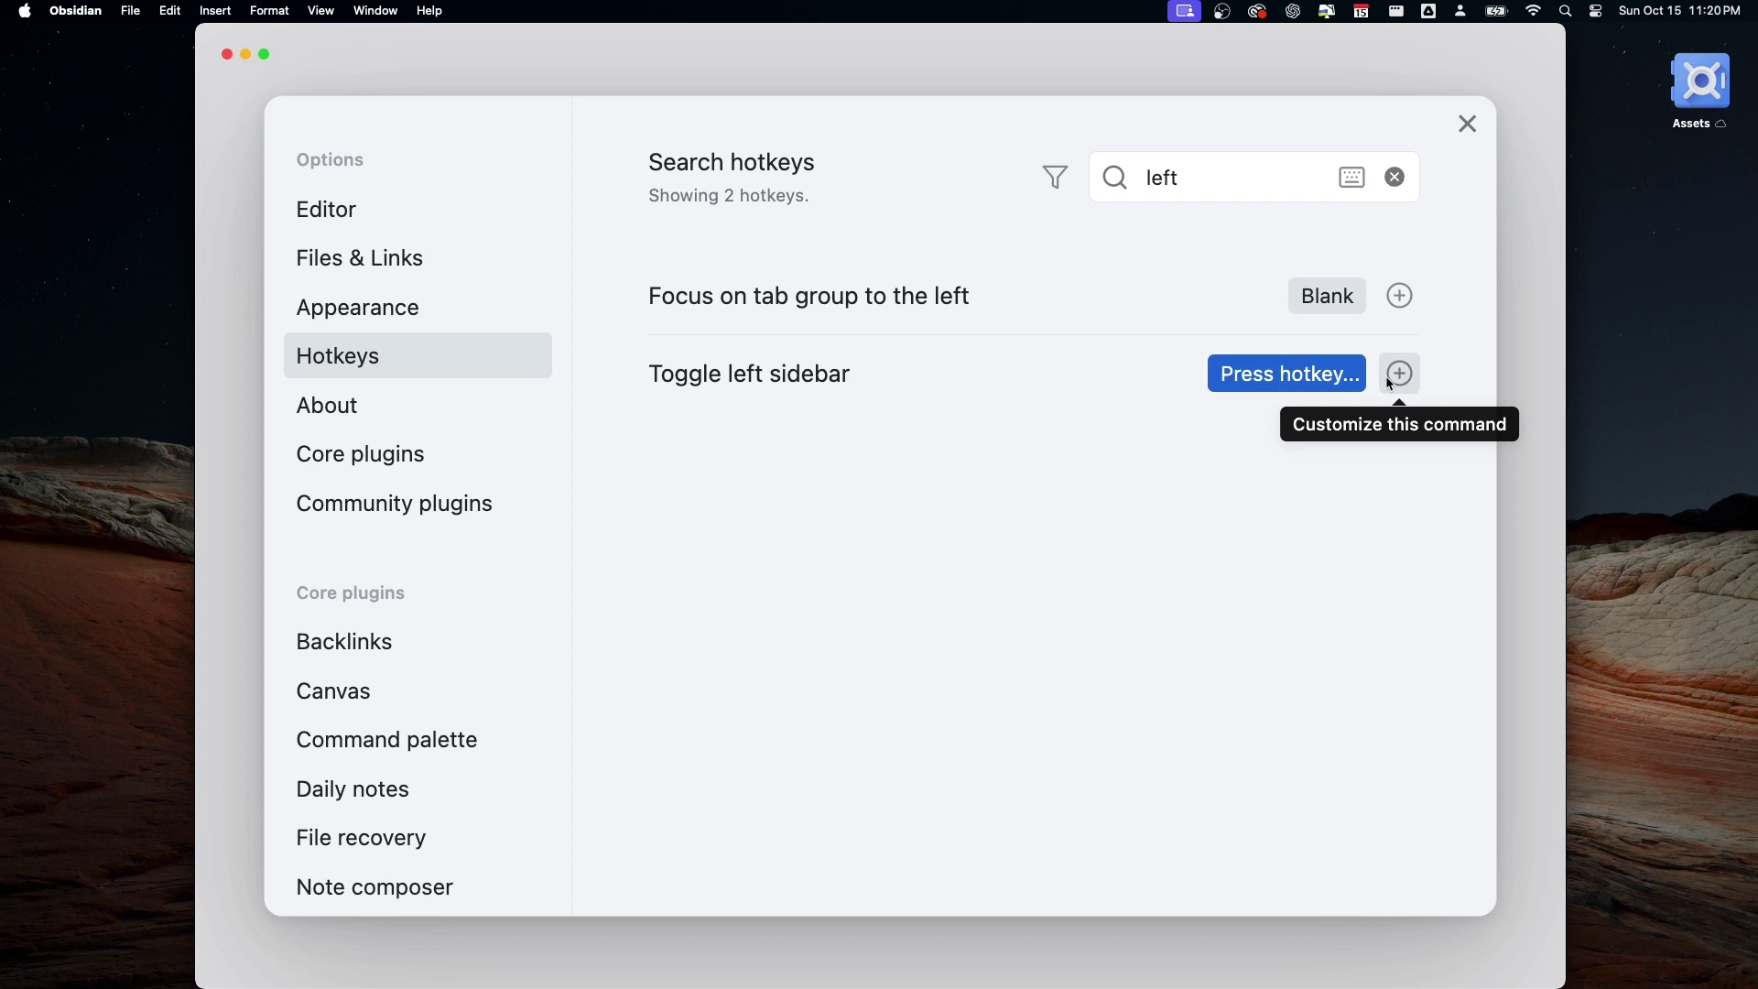
{"action": "key", "text": "ctrl+alt+Left"}
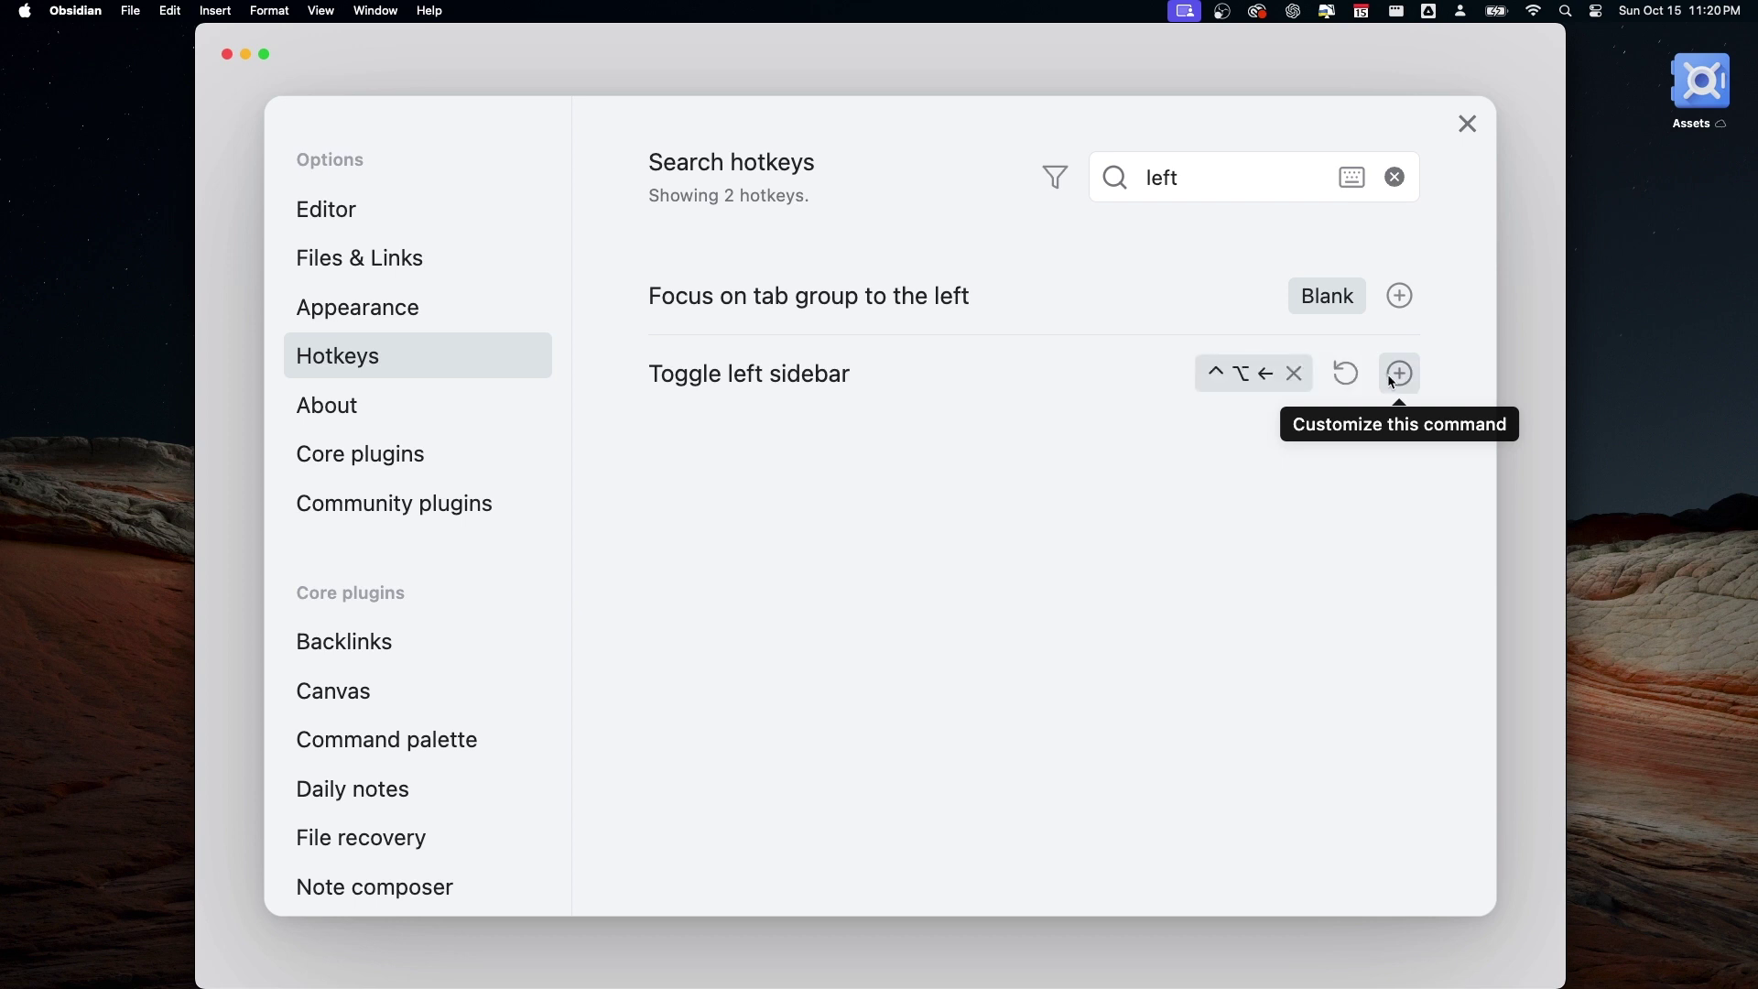
{"action": "left_click", "coordinate": [1396, 183]}
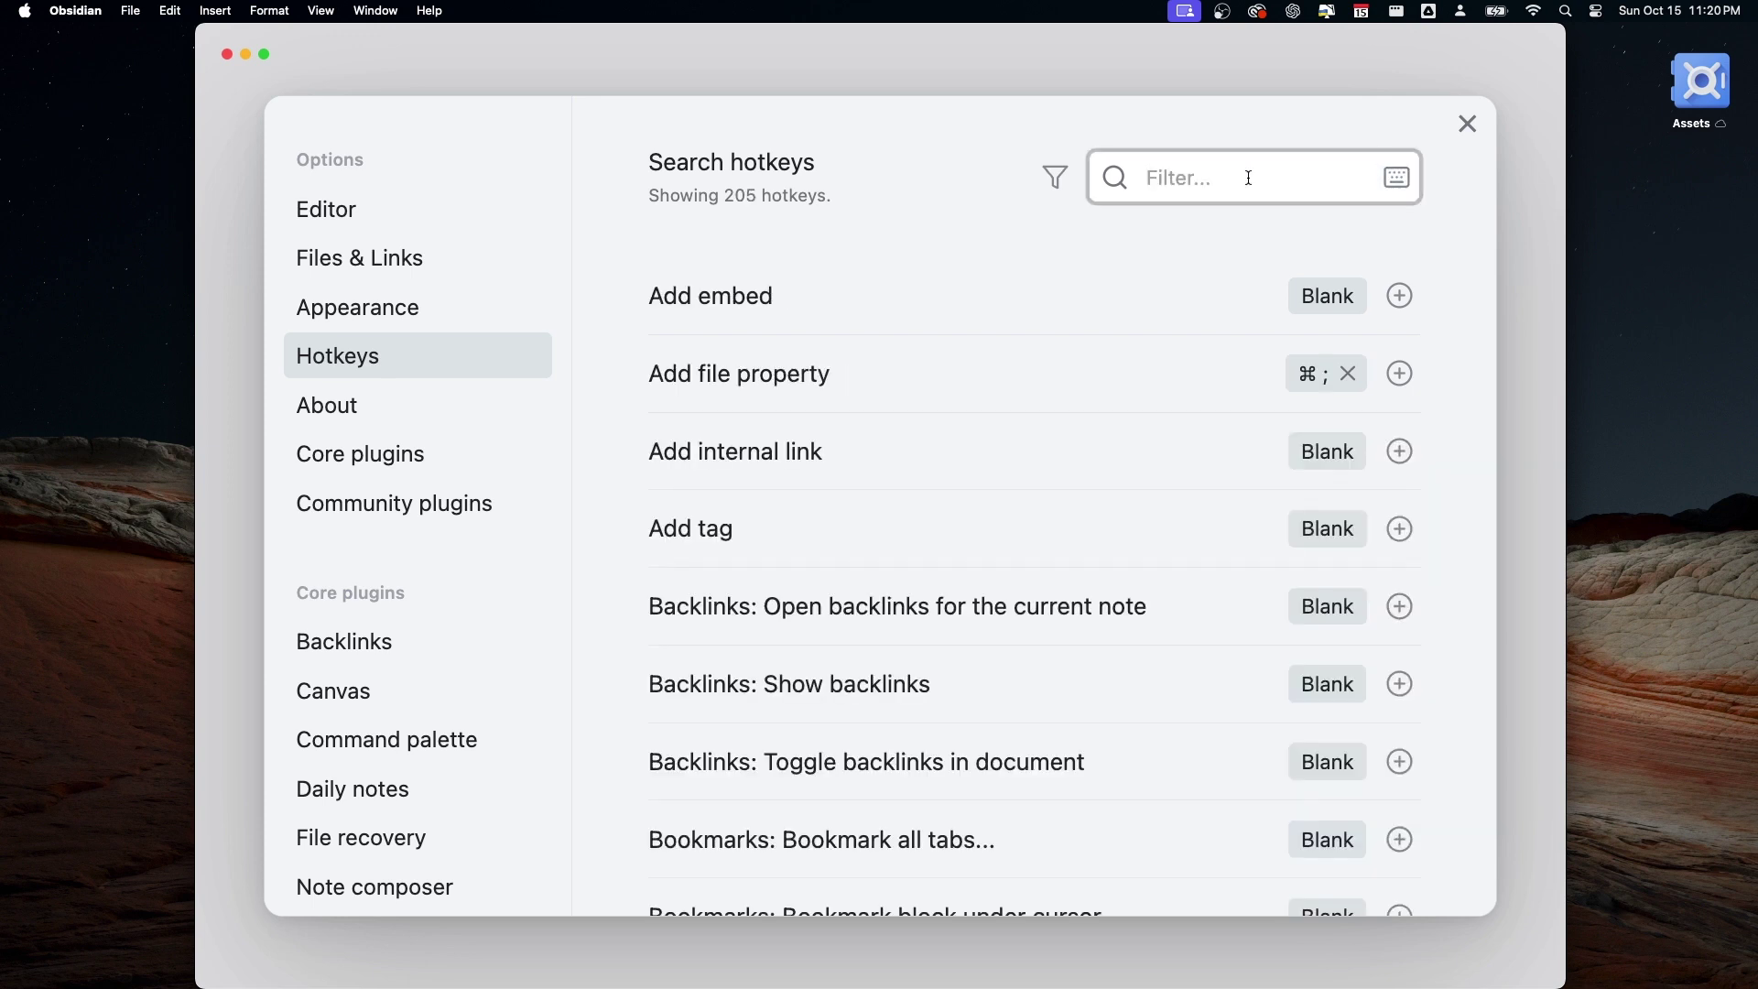
{"action": "key", "text": "Escape"}
{"action": "key", "text": "ctrl+alt+Left"}
{"action": "key", "text": "ctrl+alt+Left"}
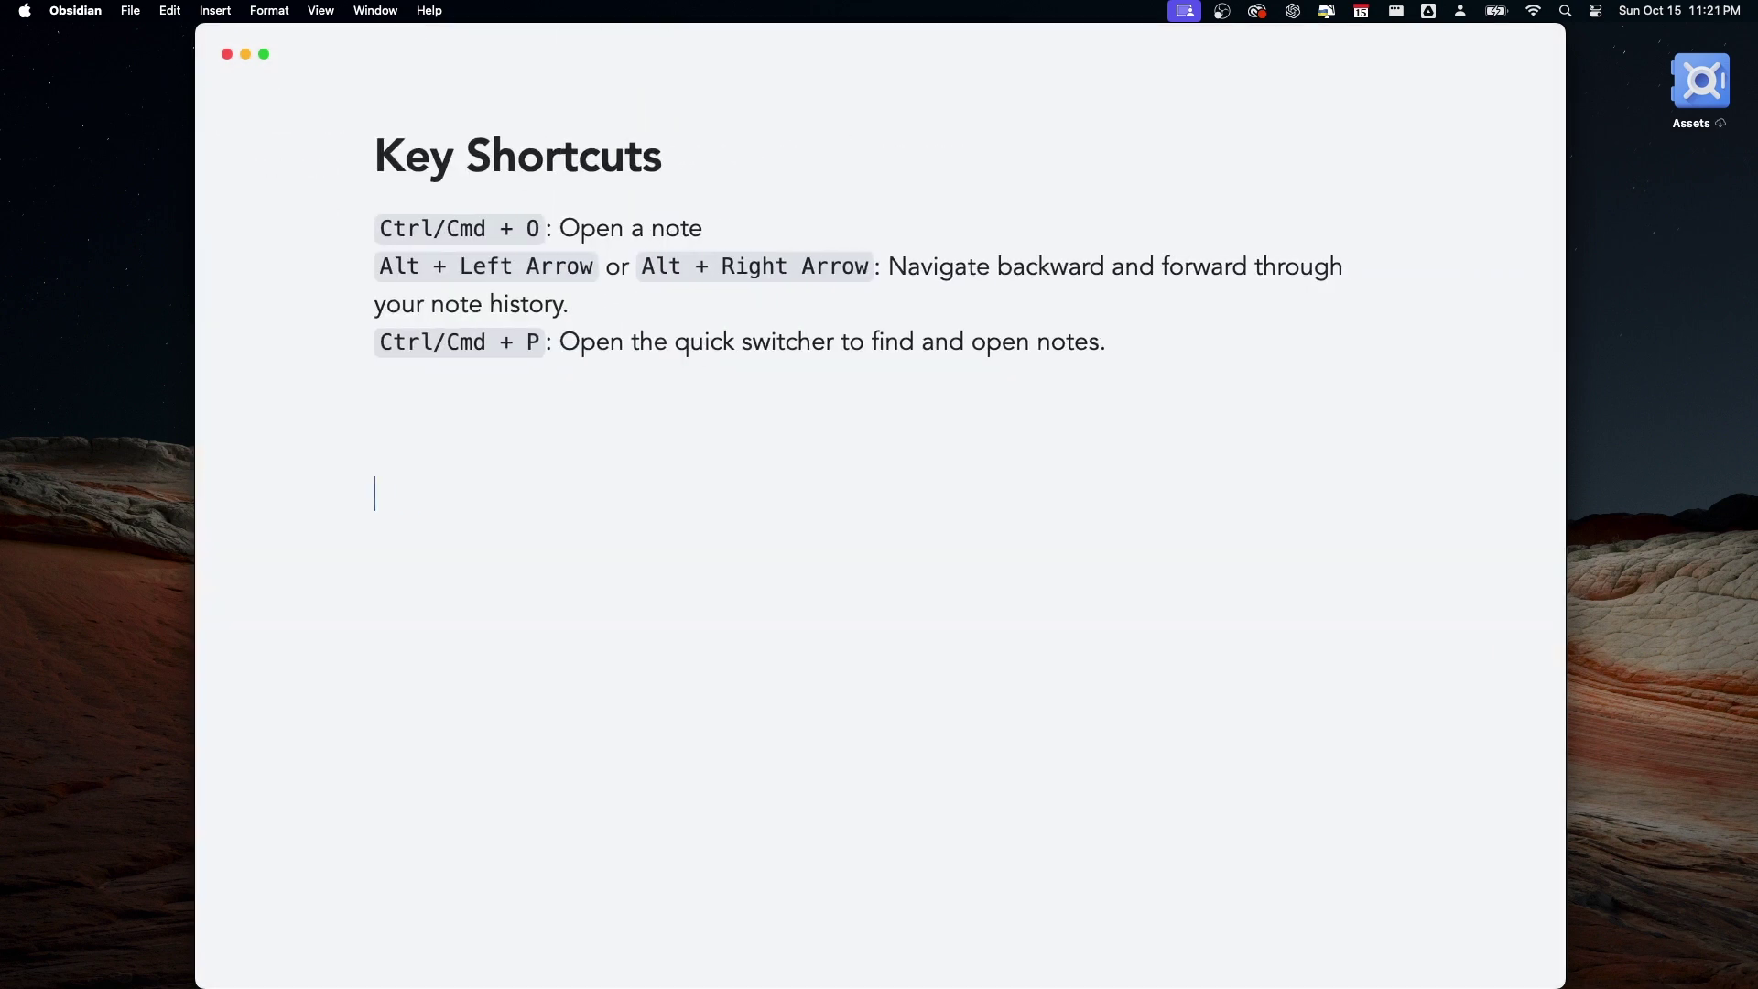
{"action": "key", "text": "ctrl+alt+Right"}
{"action": "key", "text": "ctrl+alt+Right"}
{"action": "key", "text": "ctrl+super+f"}
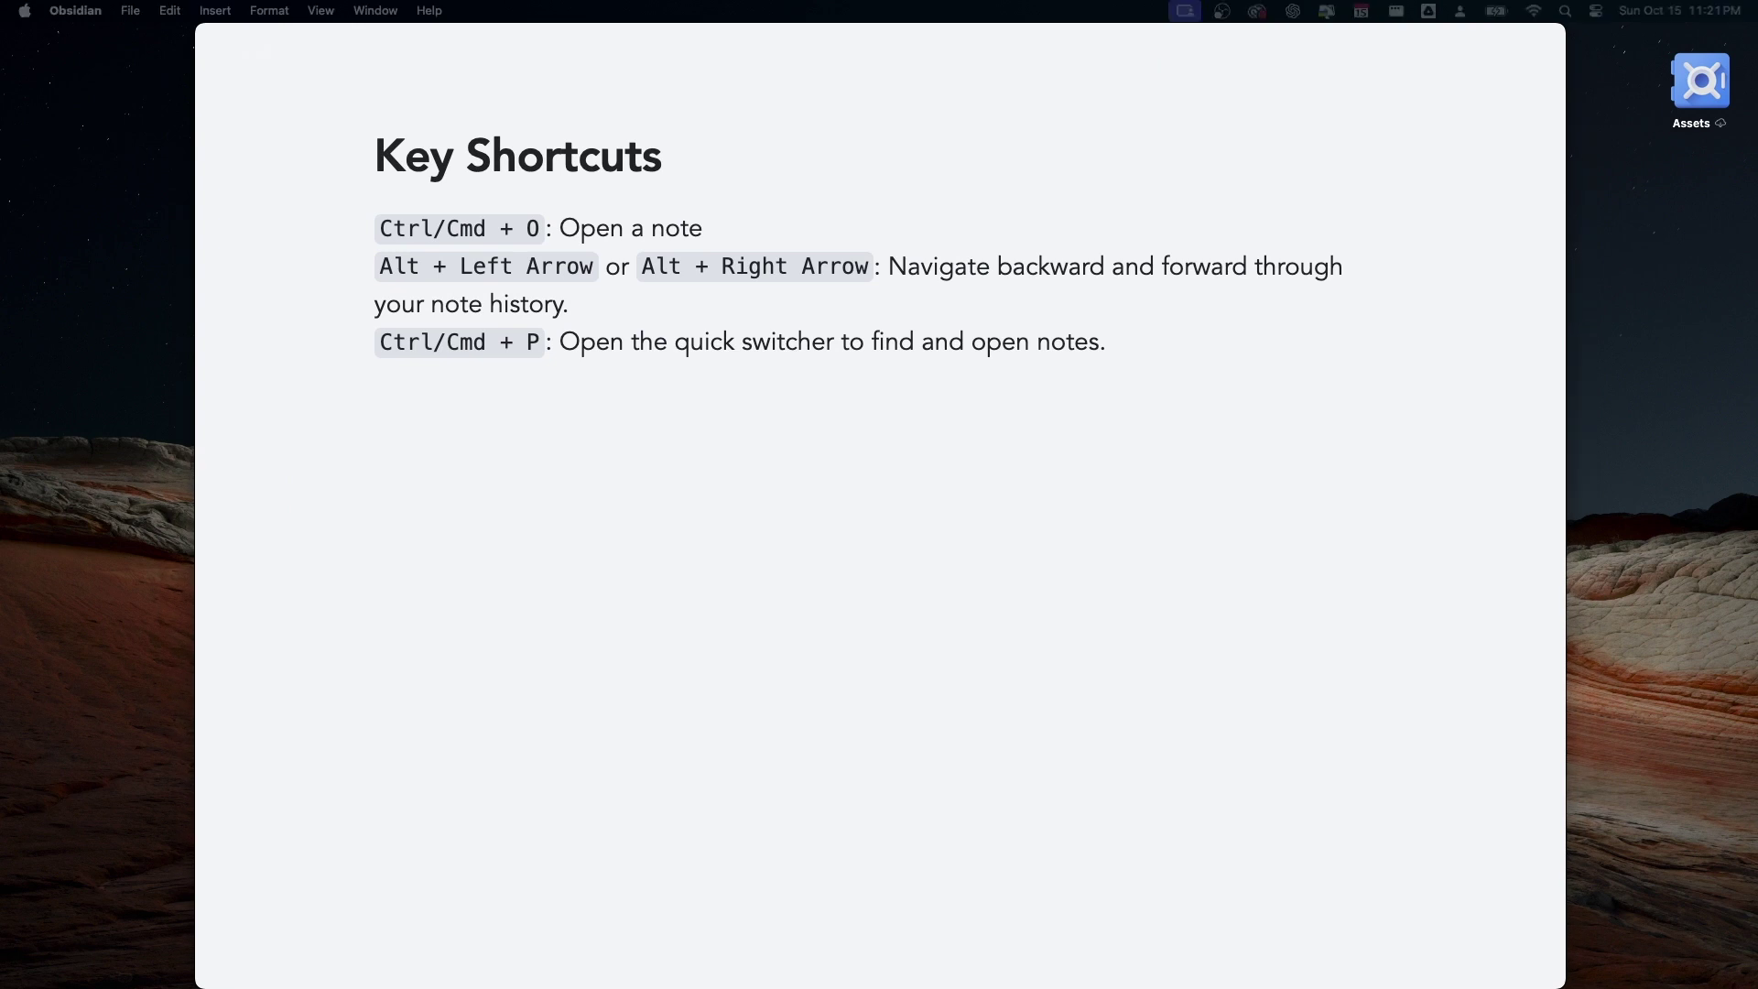